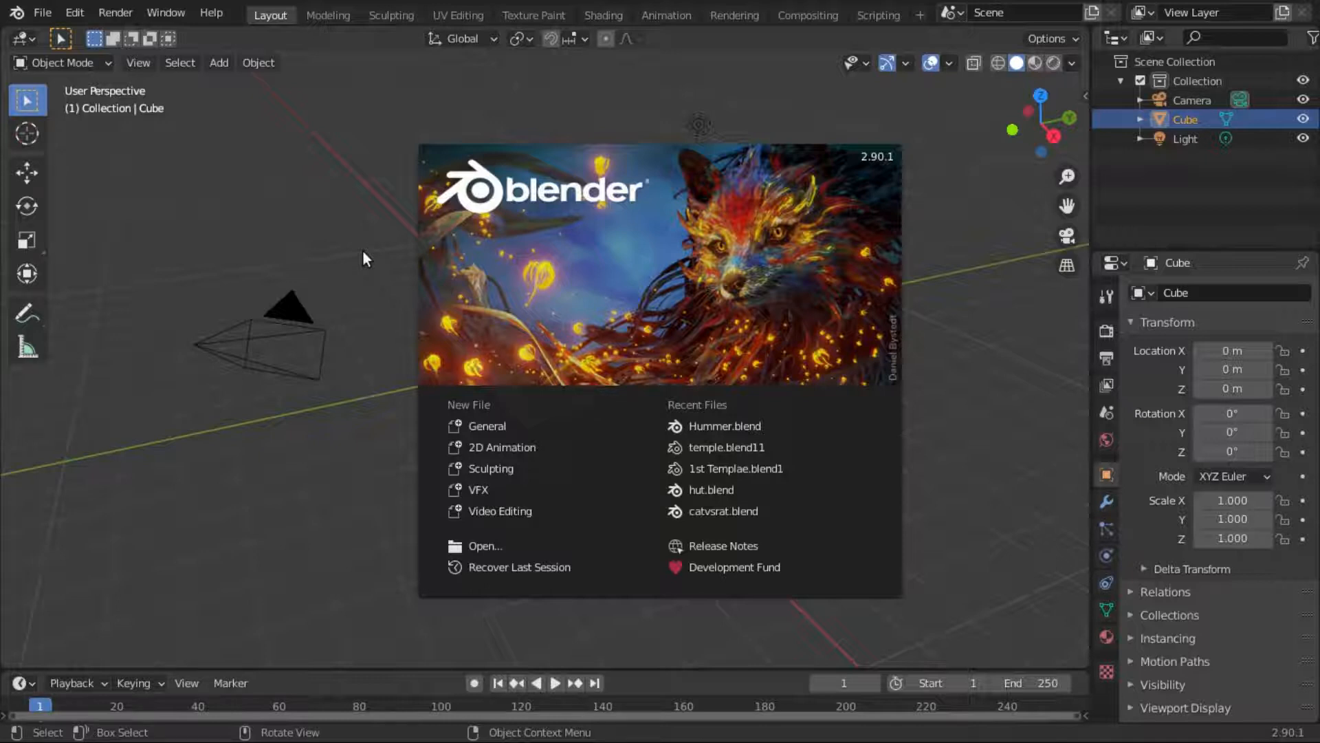
# Delete all the default scene objects: the camera, the cube and the light
pyautogui.click(262, 319)
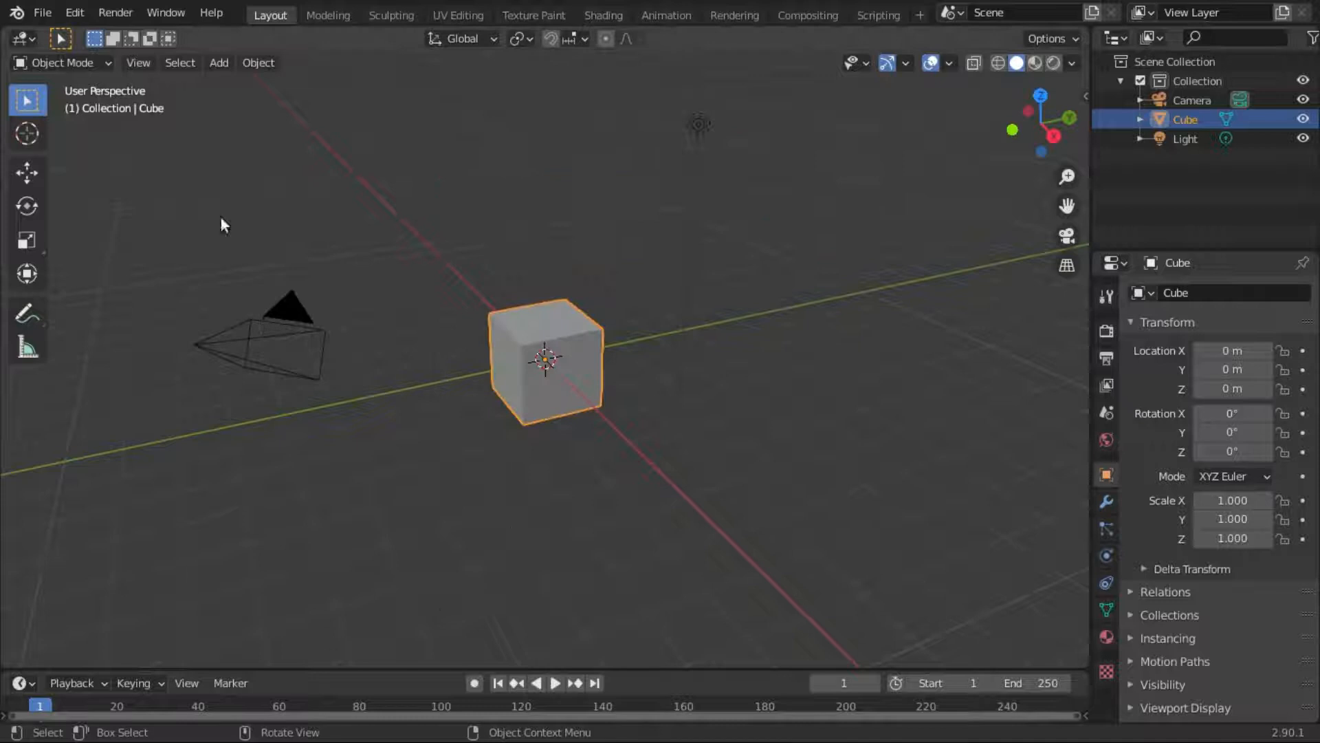
pyautogui.press('a')
pyautogui.press('x')
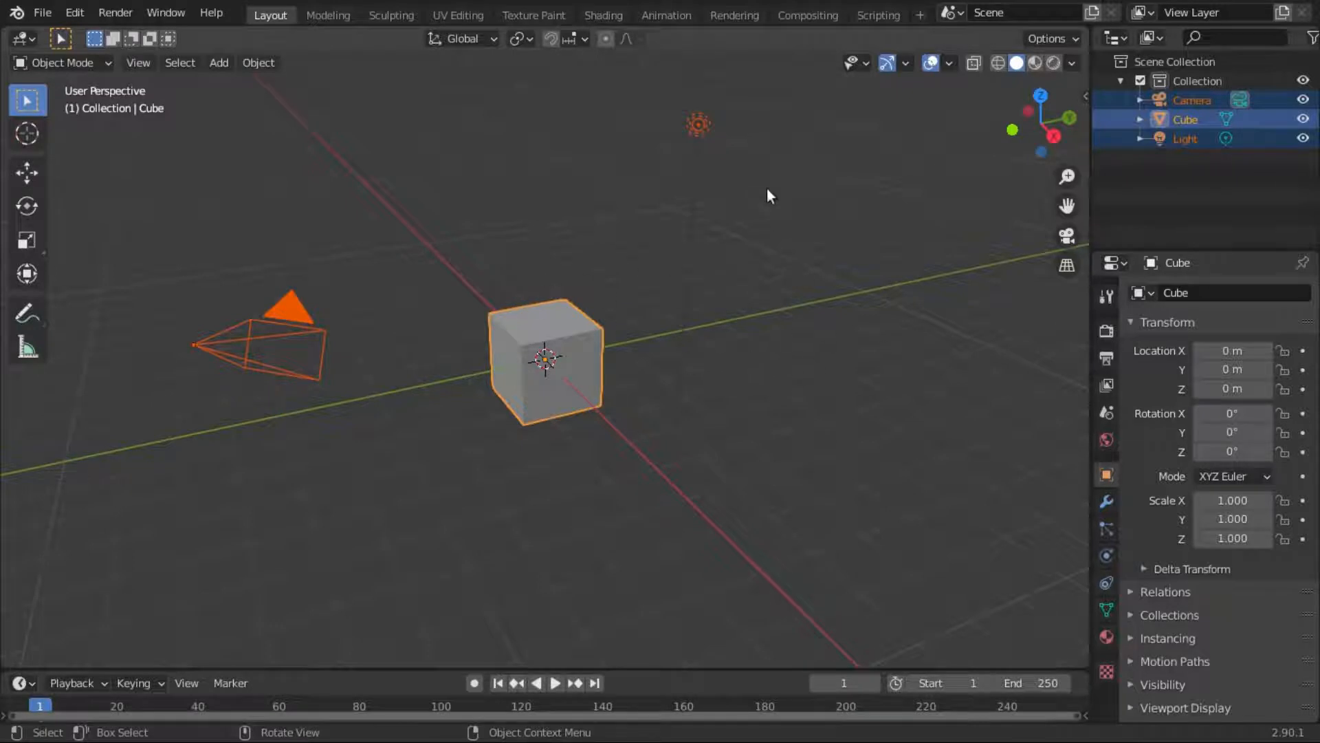
pyautogui.press('x')
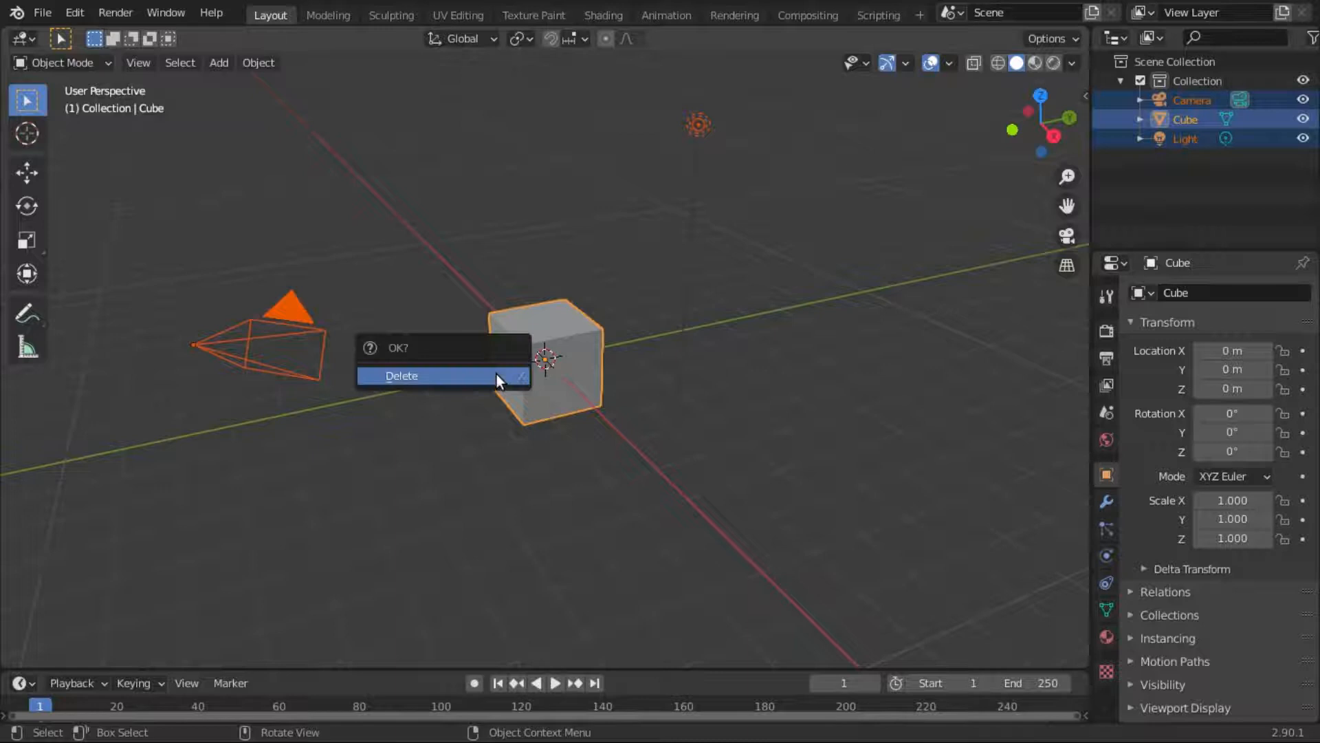
pyautogui.click(496, 374)
# Add a cube mesh and flatten it along Z into a thin slab with a Z scale of about 0.046
pyautogui.moveTo(497, 373)
pyautogui.mouseDown(button='middle')
pyautogui.moveTo(518, 364)
pyautogui.moveTo(433, 378)
pyautogui.moveTo(512, 361)
pyautogui.mouseUp(button='middle')
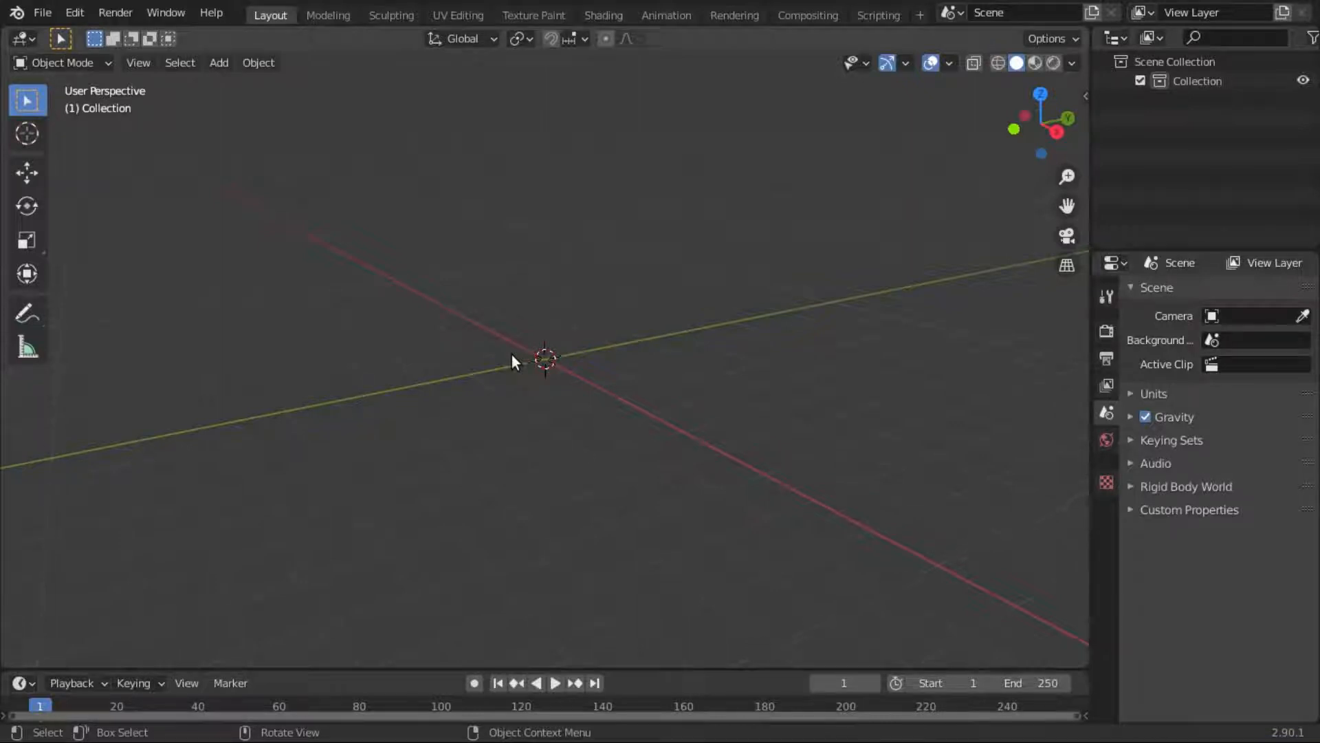
pyautogui.moveTo(633, 459); pyautogui.dragTo(633, 485, button='middle')
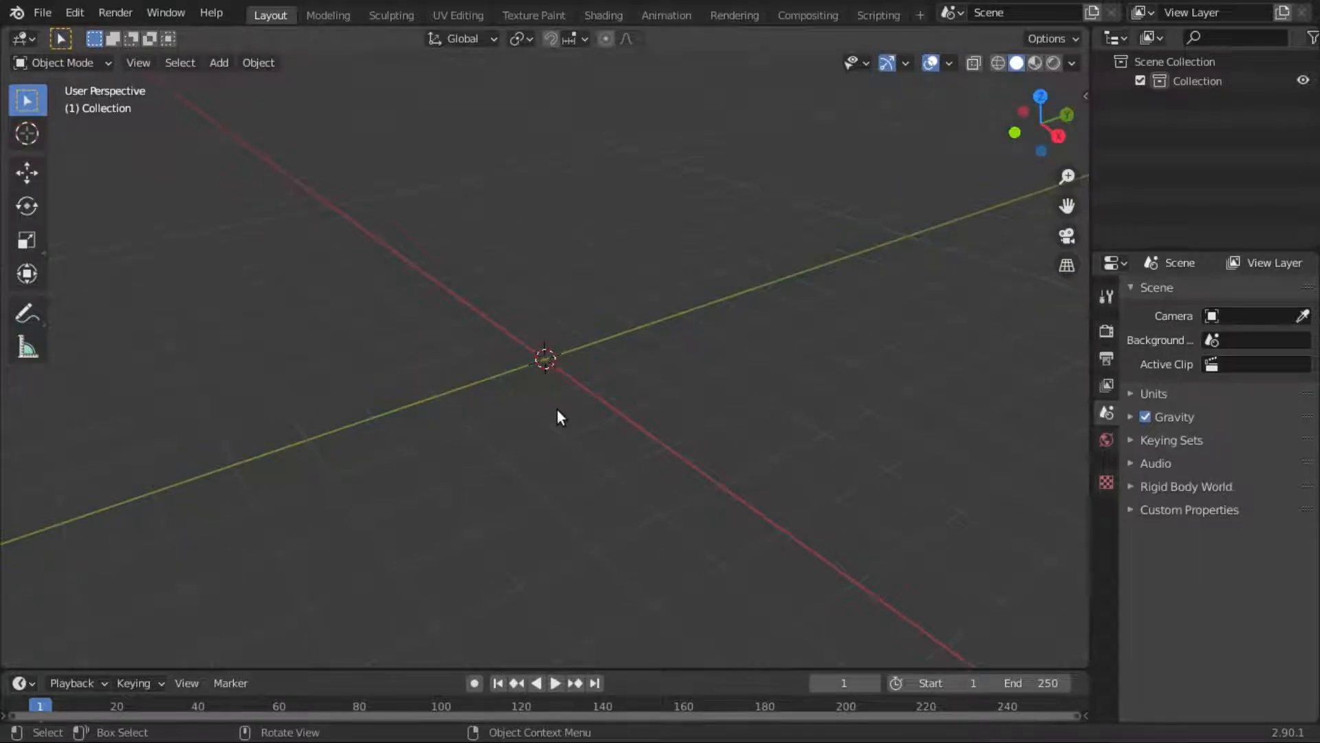
pyautogui.click(209, 64)
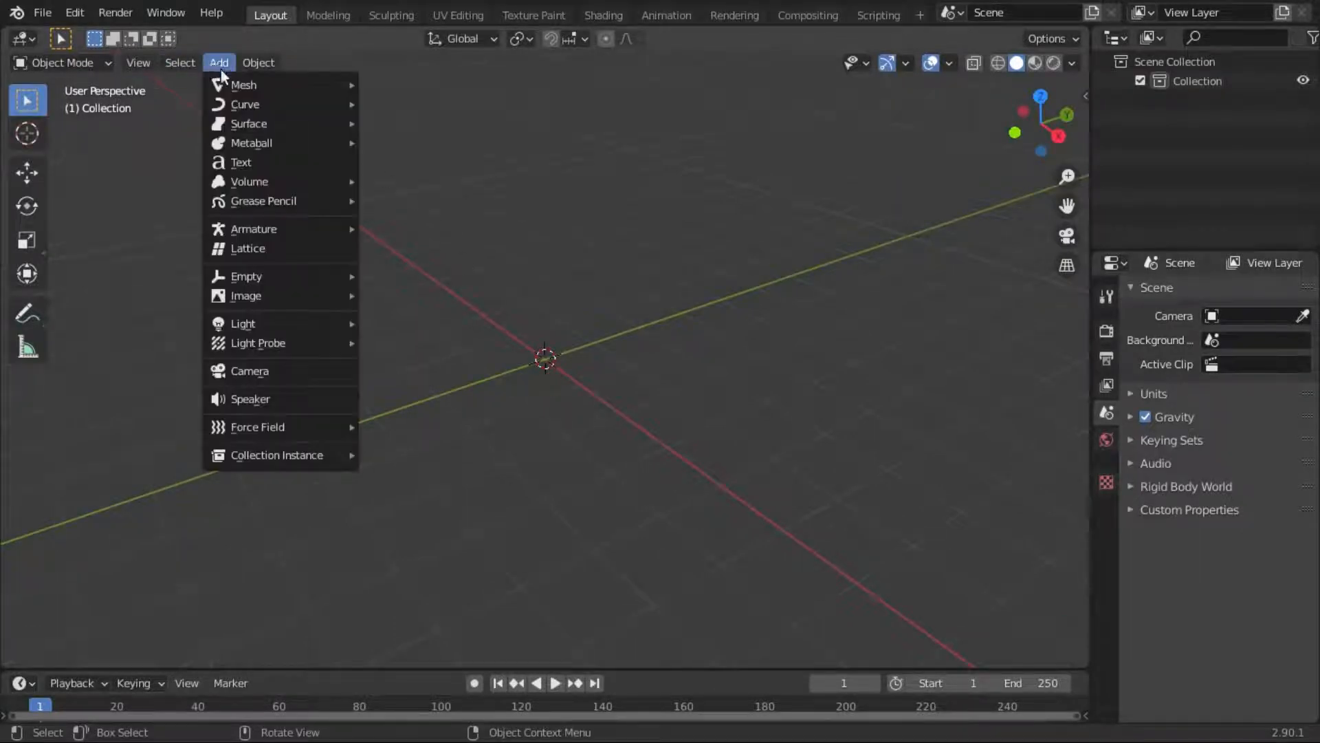
pyautogui.moveTo(228, 80)
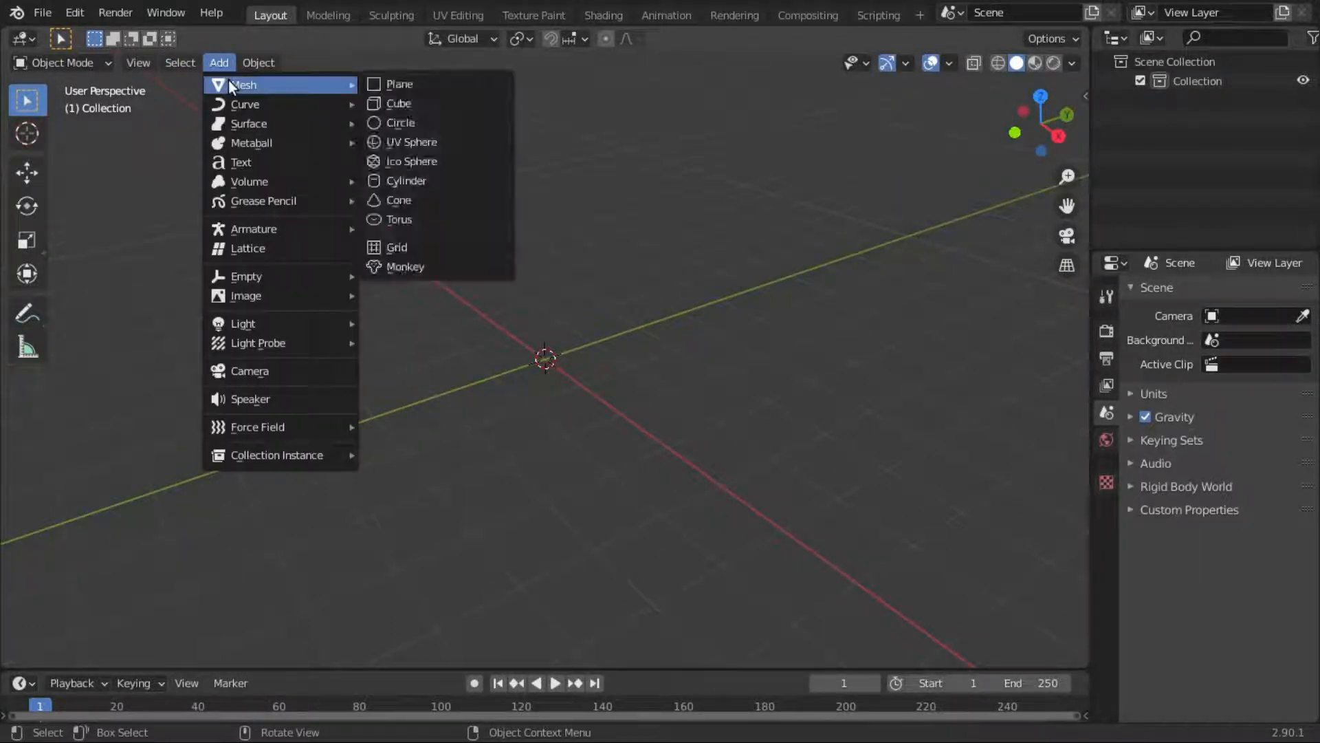
pyautogui.click(414, 103)
pyautogui.moveTo(559, 385); pyautogui.dragTo(766, 406, button='middle')
pyautogui.press('s')
pyautogui.press('z')
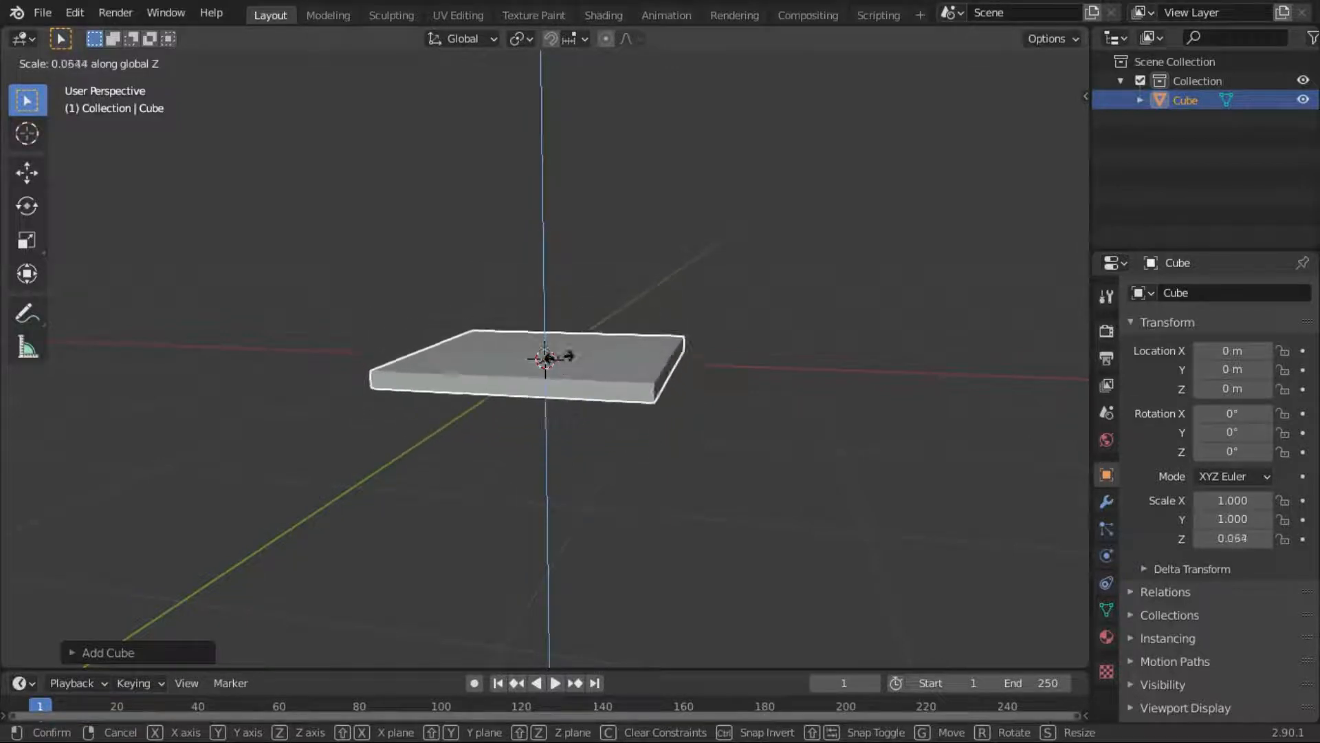
pyautogui.click(554, 355)
# Enlarge the slab uniformly in top view to a scale of about 2.07 in X and Y
pyautogui.moveTo(554, 355); pyautogui.dragTo(619, 454, button='middle')
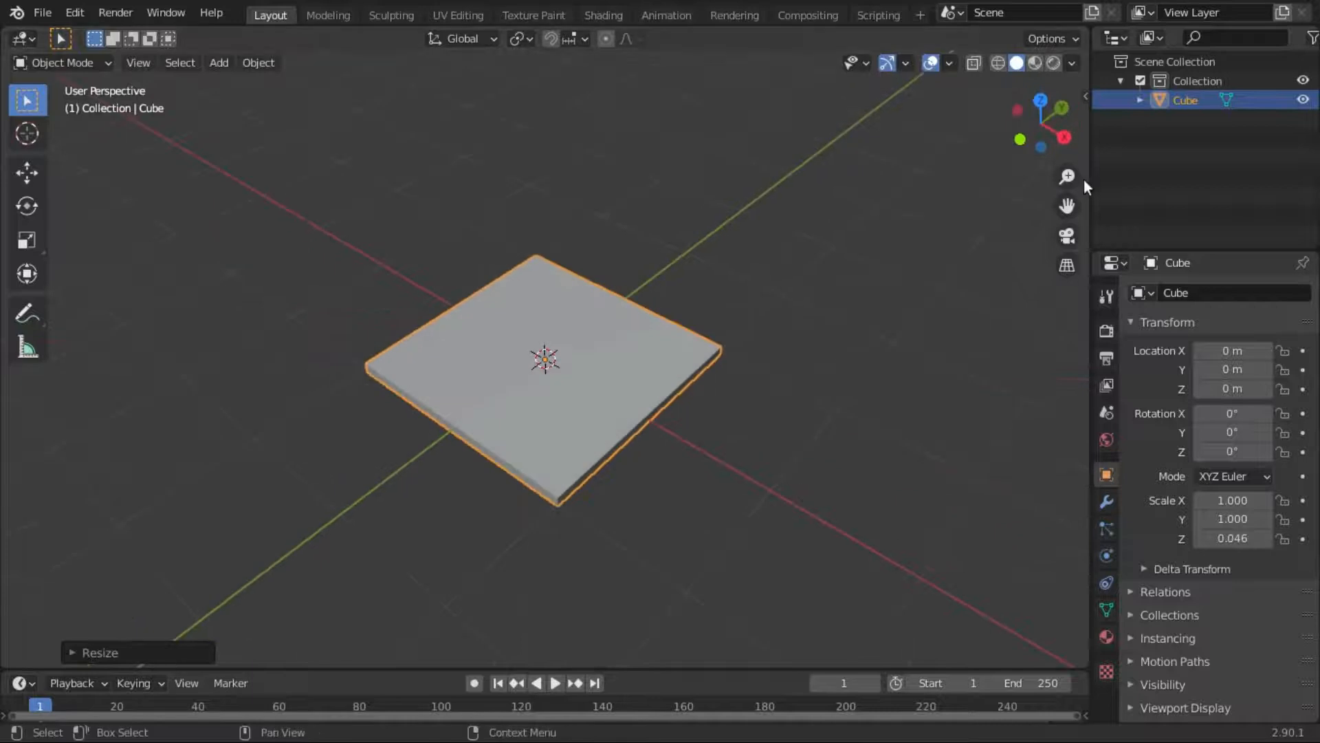
pyautogui.click(1038, 103)
pyautogui.press('s')
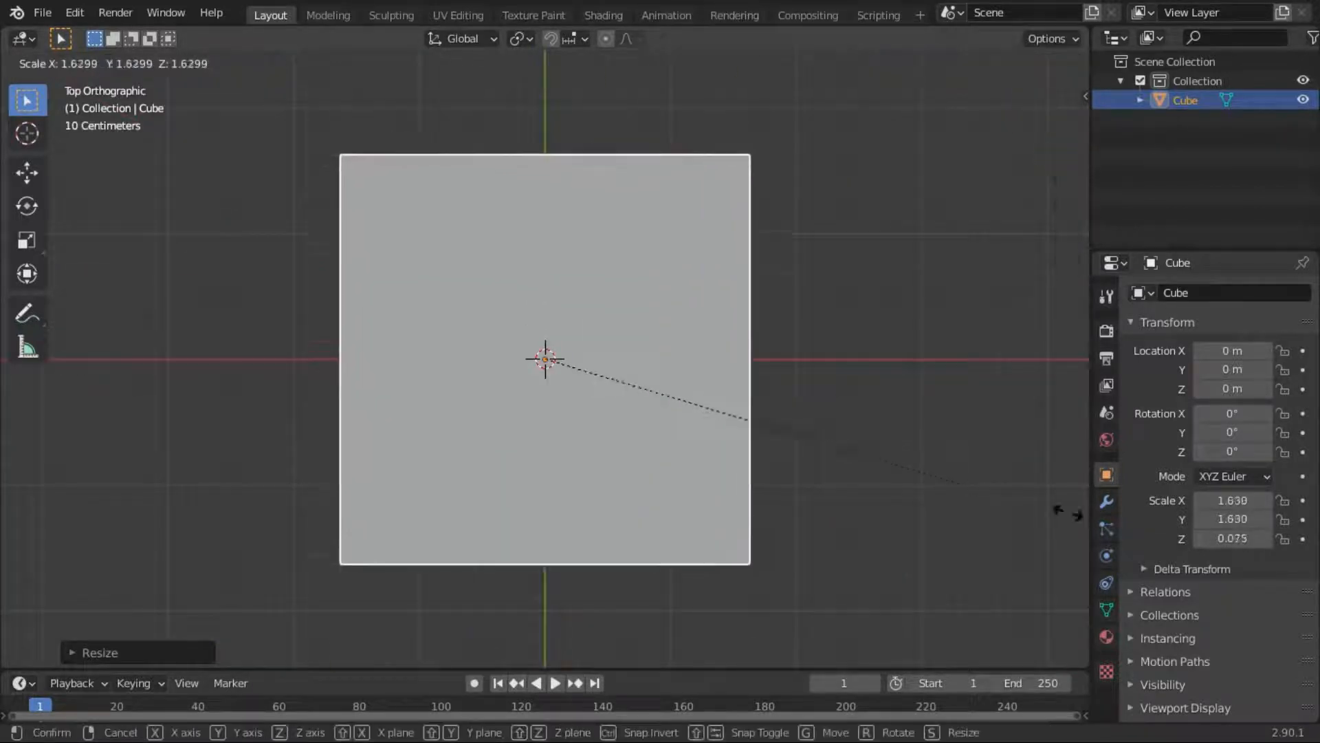
pyautogui.click(2, 486)
# Thicken the slab along Z, and scale it uniformly to about 2.41 in X and Y and 0.143 in Z
pyautogui.moveTo(581, 444); pyautogui.dragTo(889, 376, button='middle')
pyautogui.press('s')
pyautogui.press('z')
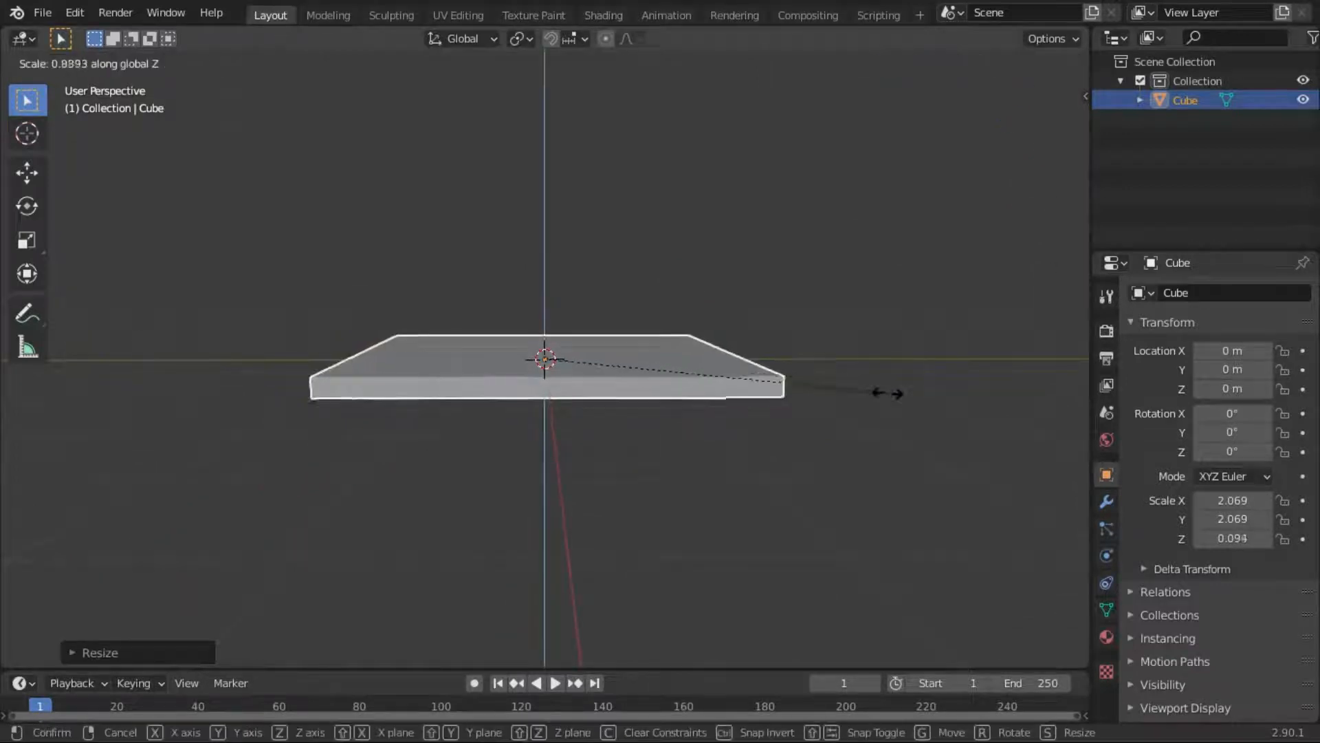
pyautogui.click(984, 420)
pyautogui.moveTo(984, 419); pyautogui.dragTo(852, 504, button='middle')
pyautogui.press('s')
pyautogui.click(908, 557)
# Put the slab into Edit Mode with vertex selection, facing its underside
pyautogui.moveTo(908, 557); pyautogui.dragTo(795, 573, button='middle')
pyautogui.scroll(4, 629, 422)
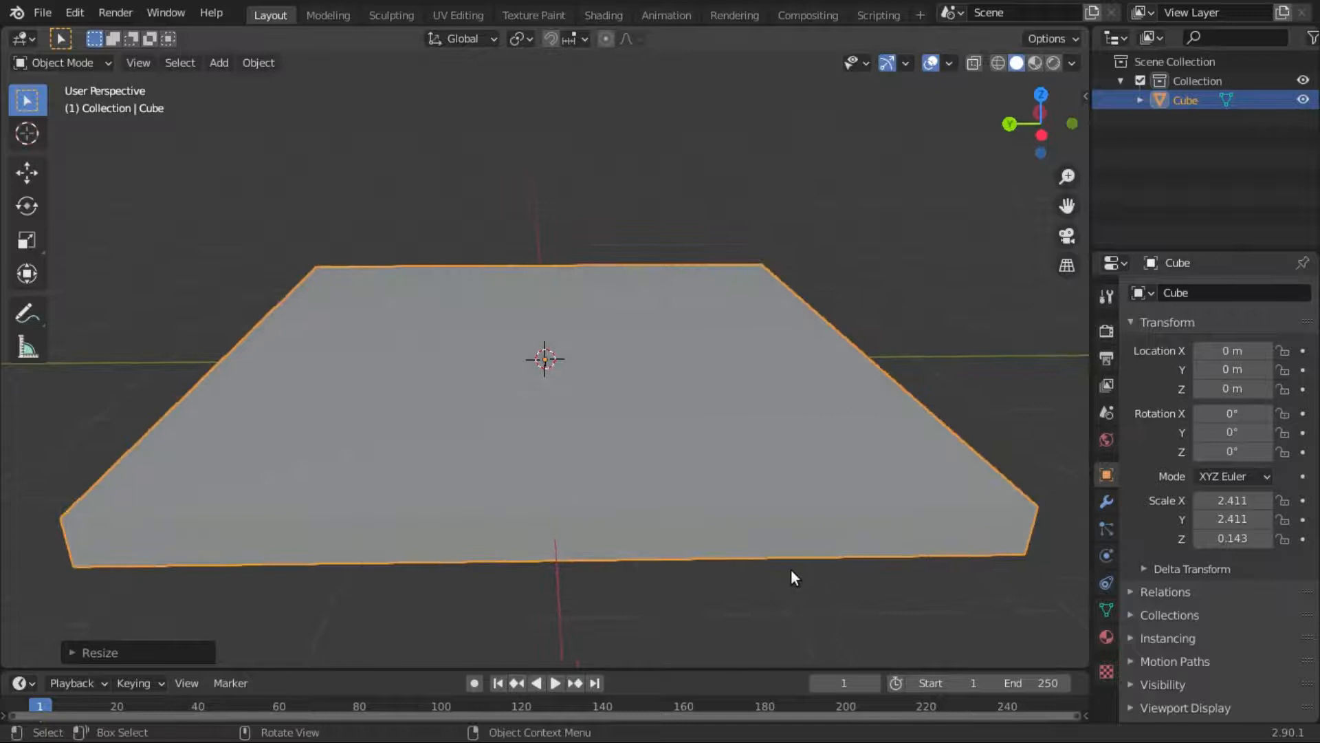
pyautogui.scroll(1, 646, 410)
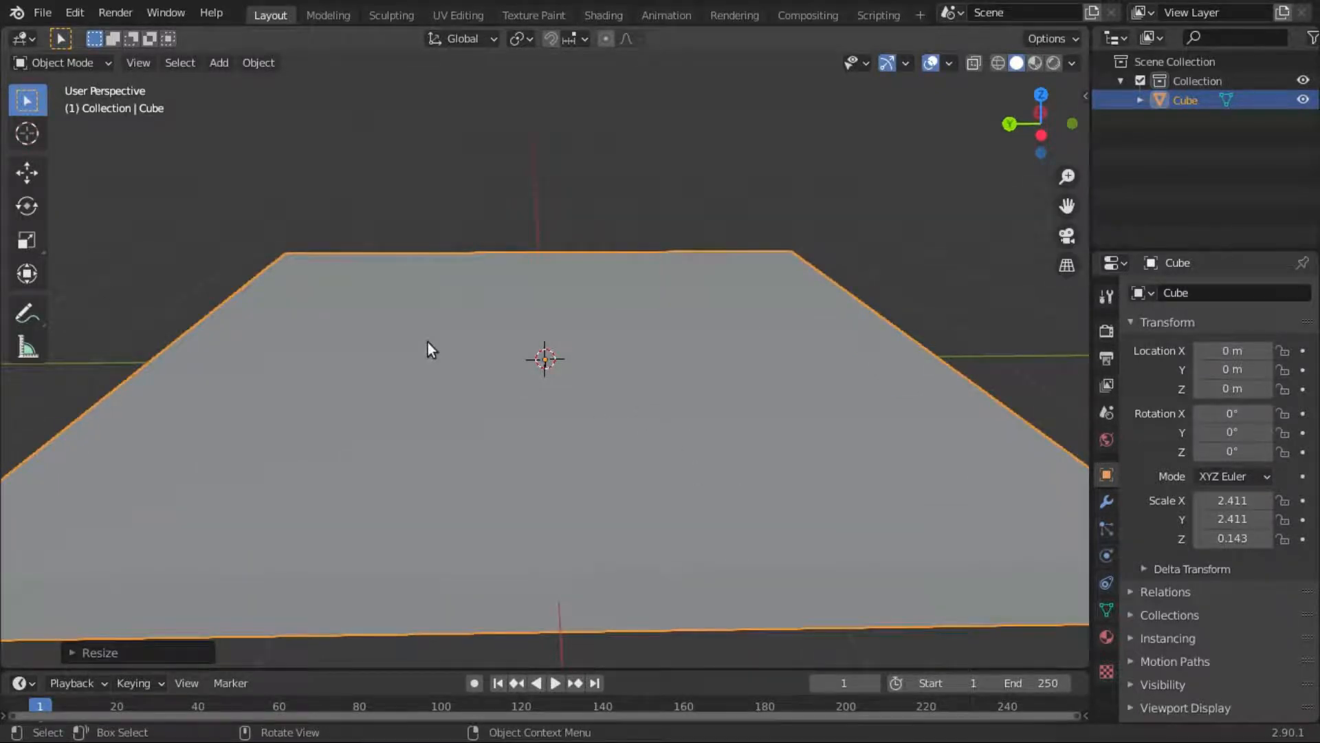
pyautogui.scroll(-3, 770, 447)
pyautogui.moveTo(770, 448); pyautogui.dragTo(341, 370, button='middle')
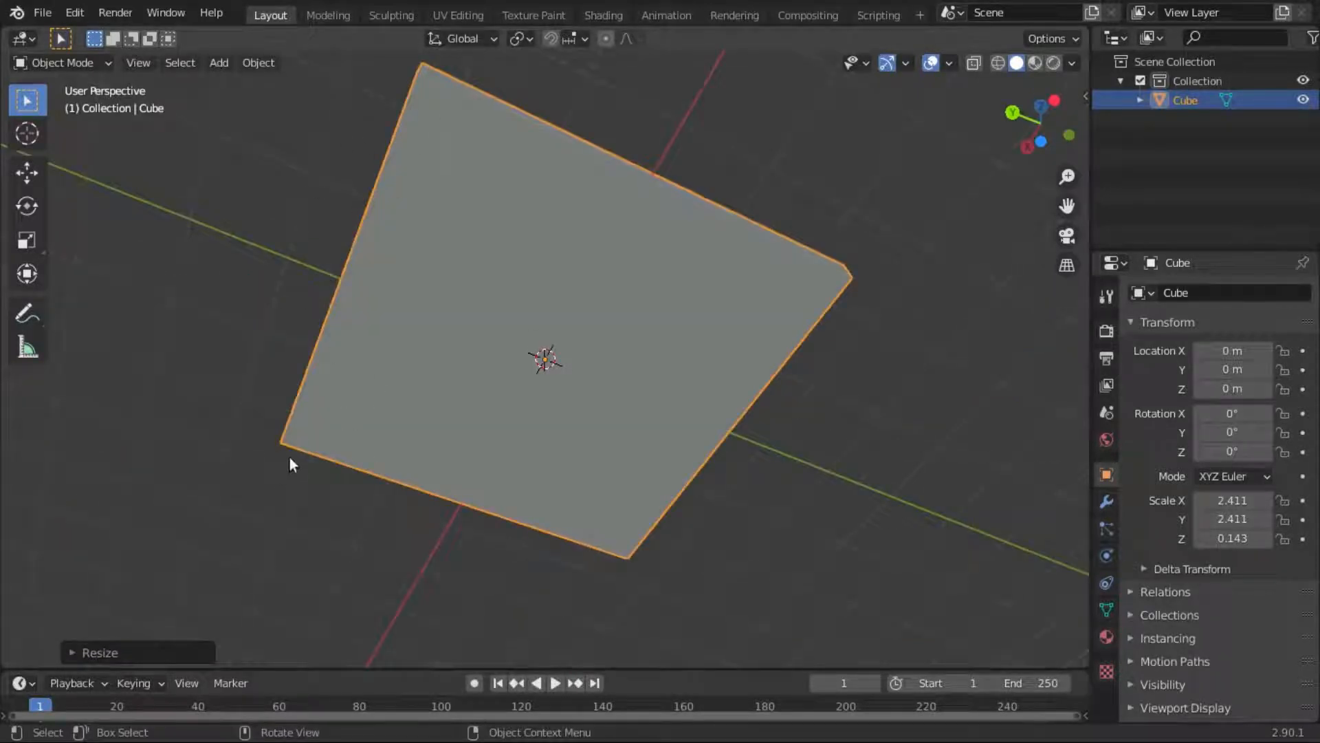
pyautogui.moveTo(648, 668); pyautogui.dragTo(687, 655)
pyautogui.moveTo(518, 322); pyautogui.dragTo(451, 358, button='middle')
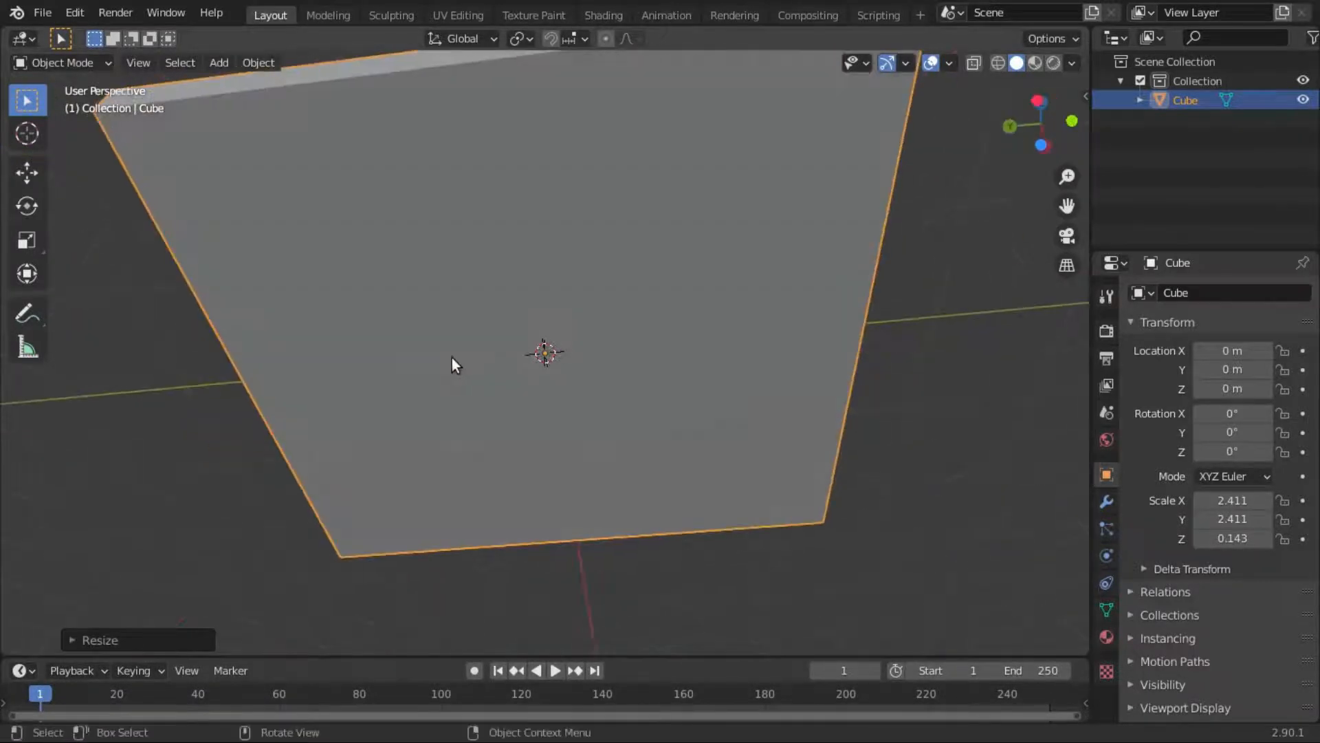
pyautogui.click(62, 63)
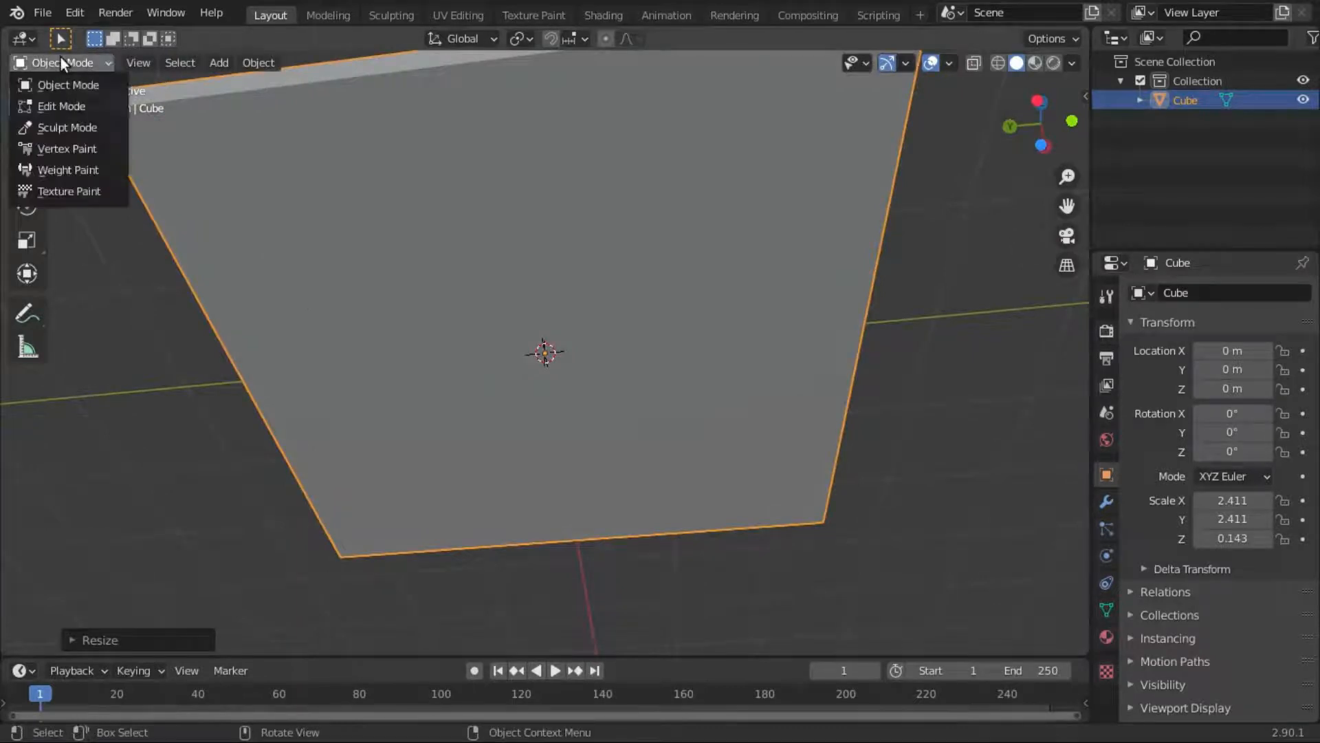
pyautogui.click(74, 107)
pyautogui.moveTo(507, 330); pyautogui.dragTo(548, 318, button='middle')
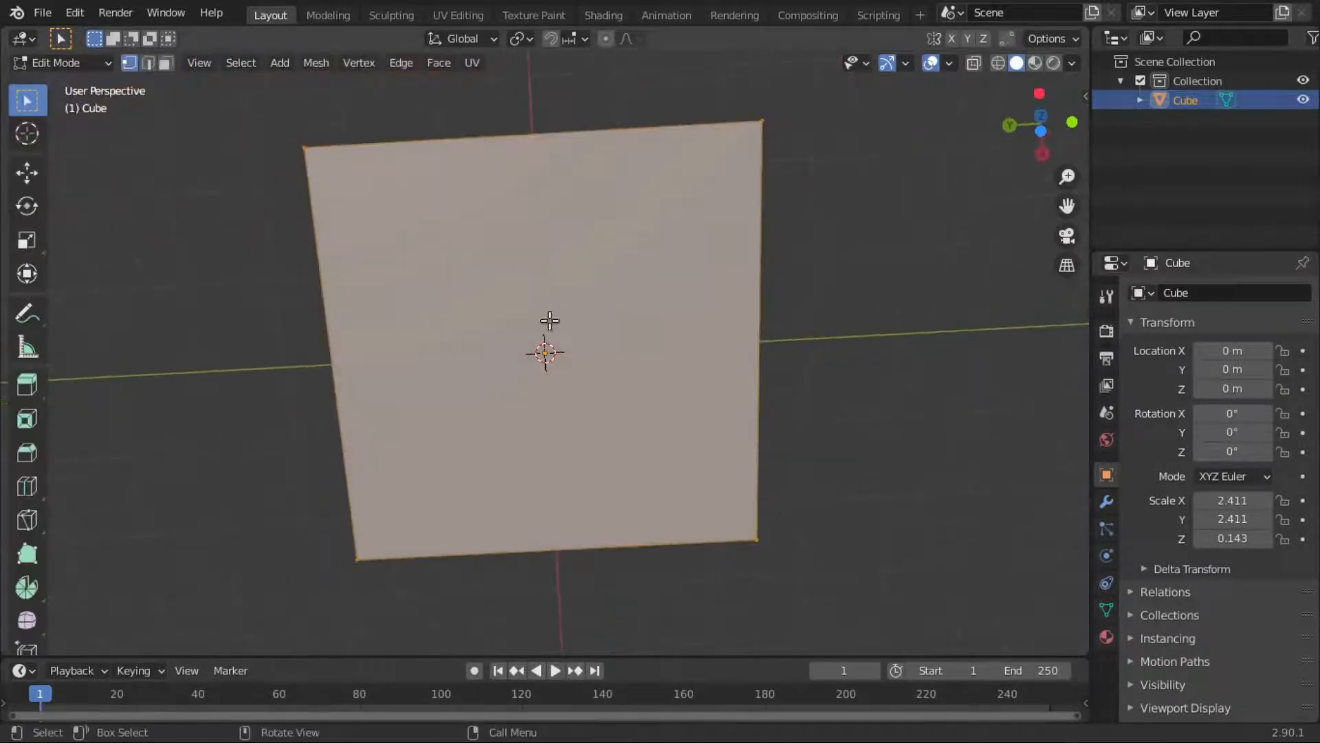
pyautogui.click(148, 62)
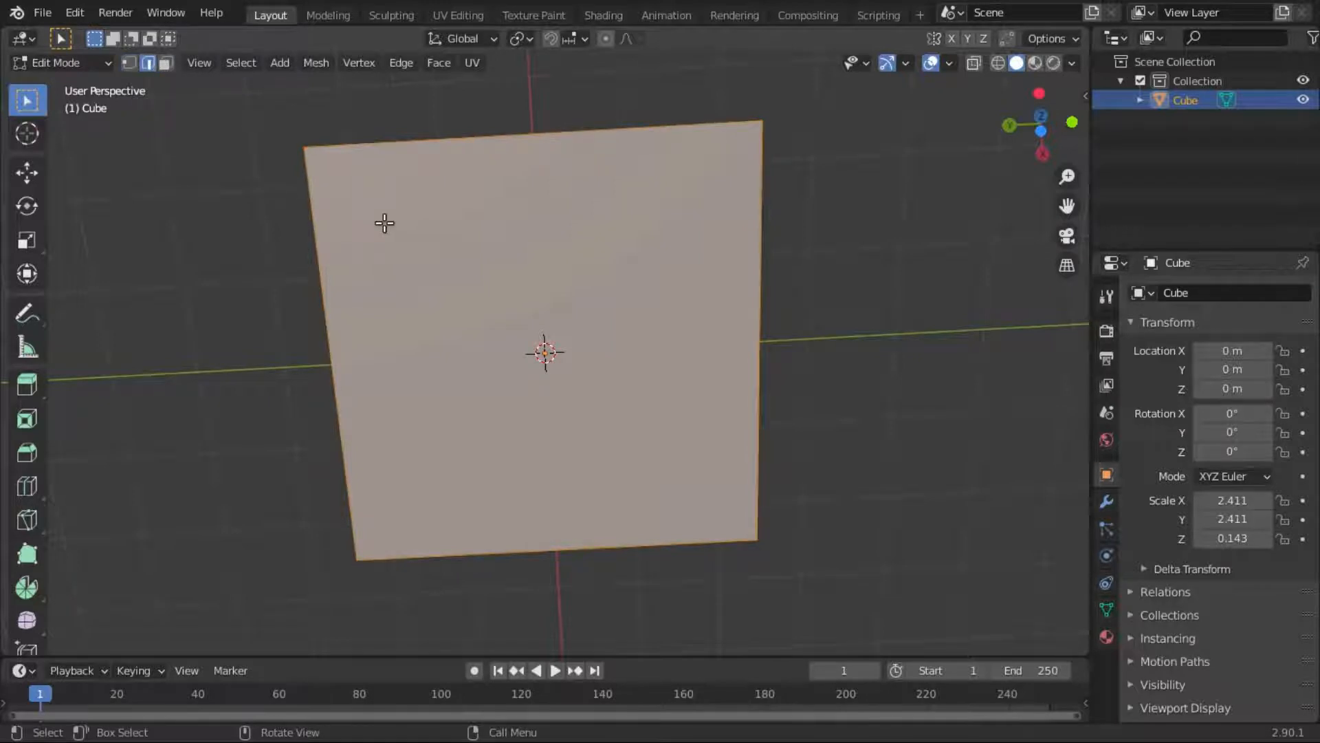
pyautogui.click(129, 63)
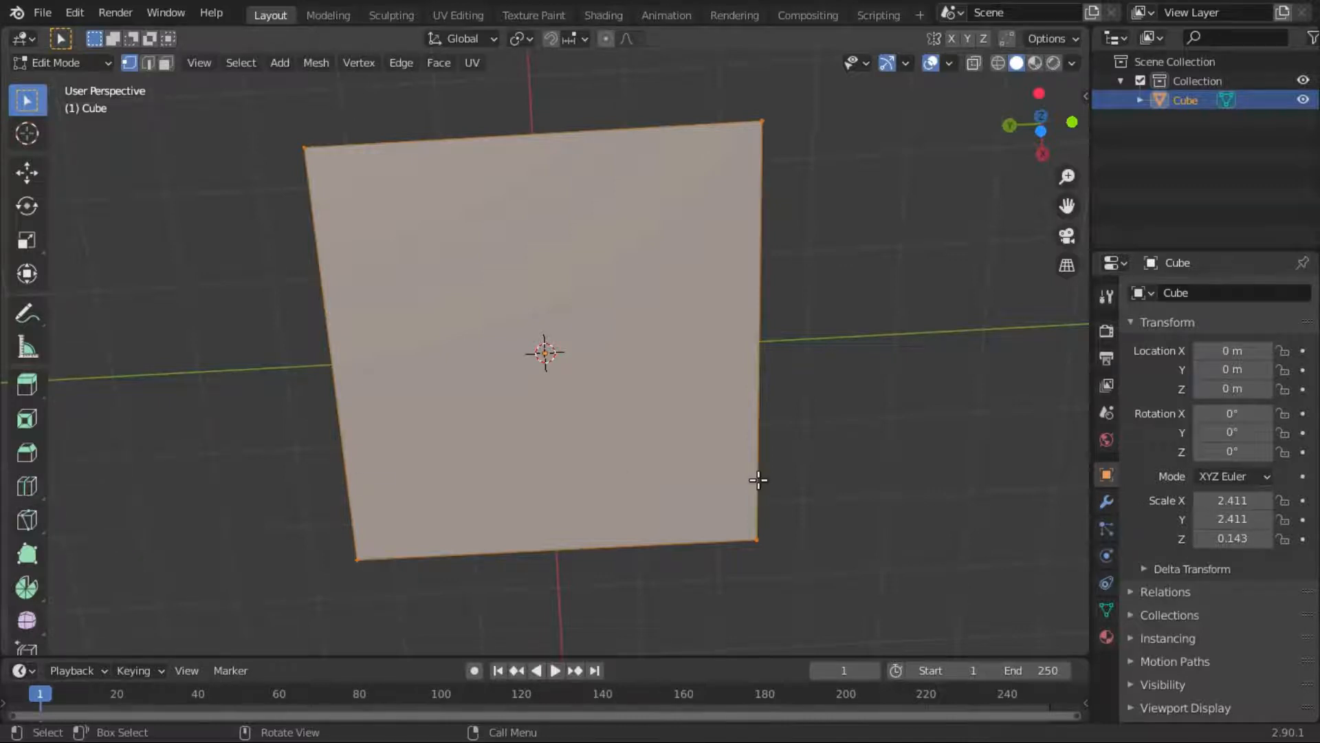
# Add two evenly spaced loop cuts running along X across the slab, without sliding them
pyautogui.hotkey('ctrl', 'r')
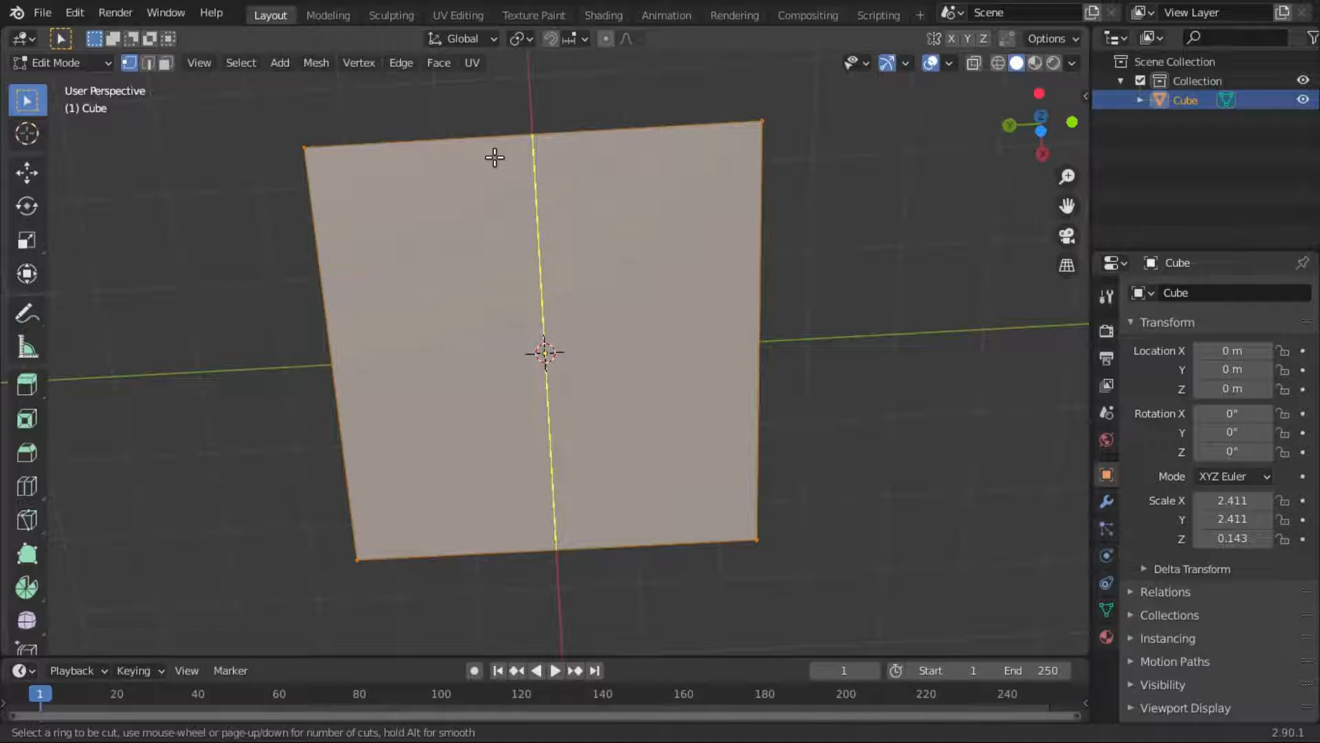
pyautogui.scroll(1, 495, 158)
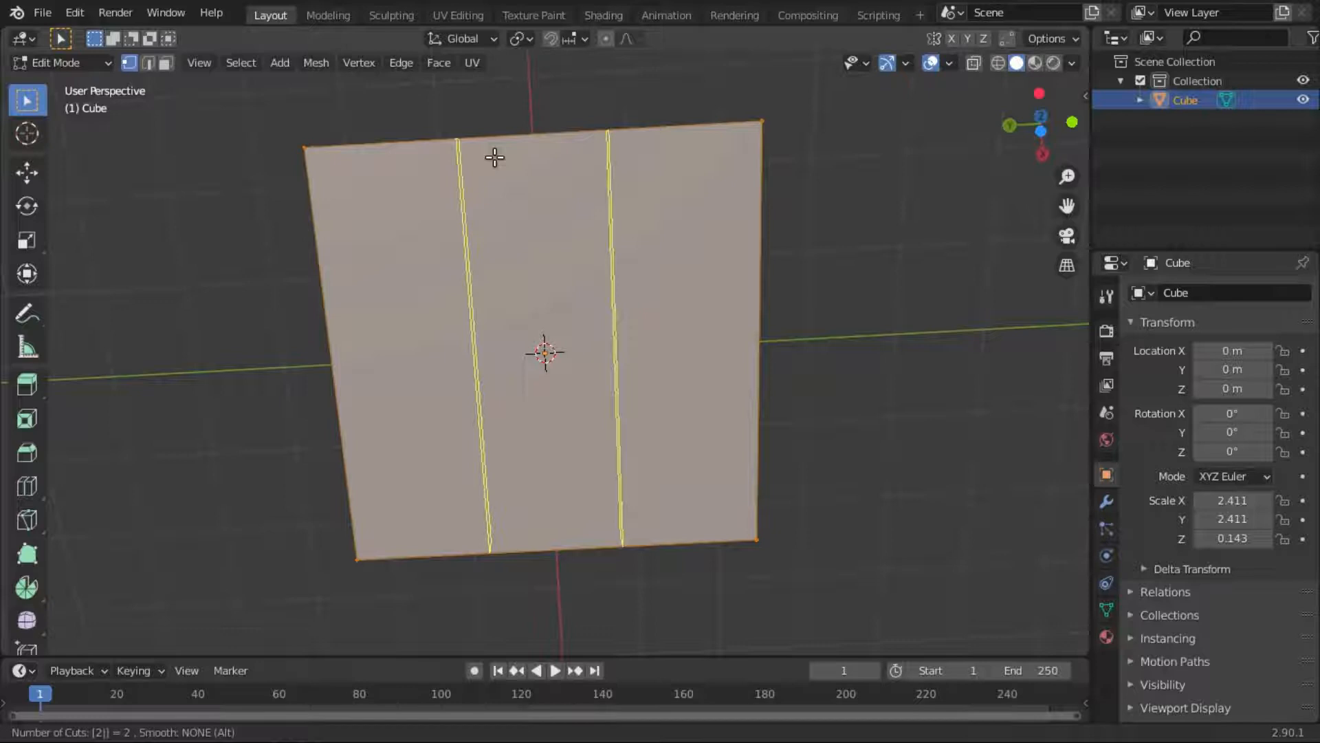
pyautogui.click(495, 158)
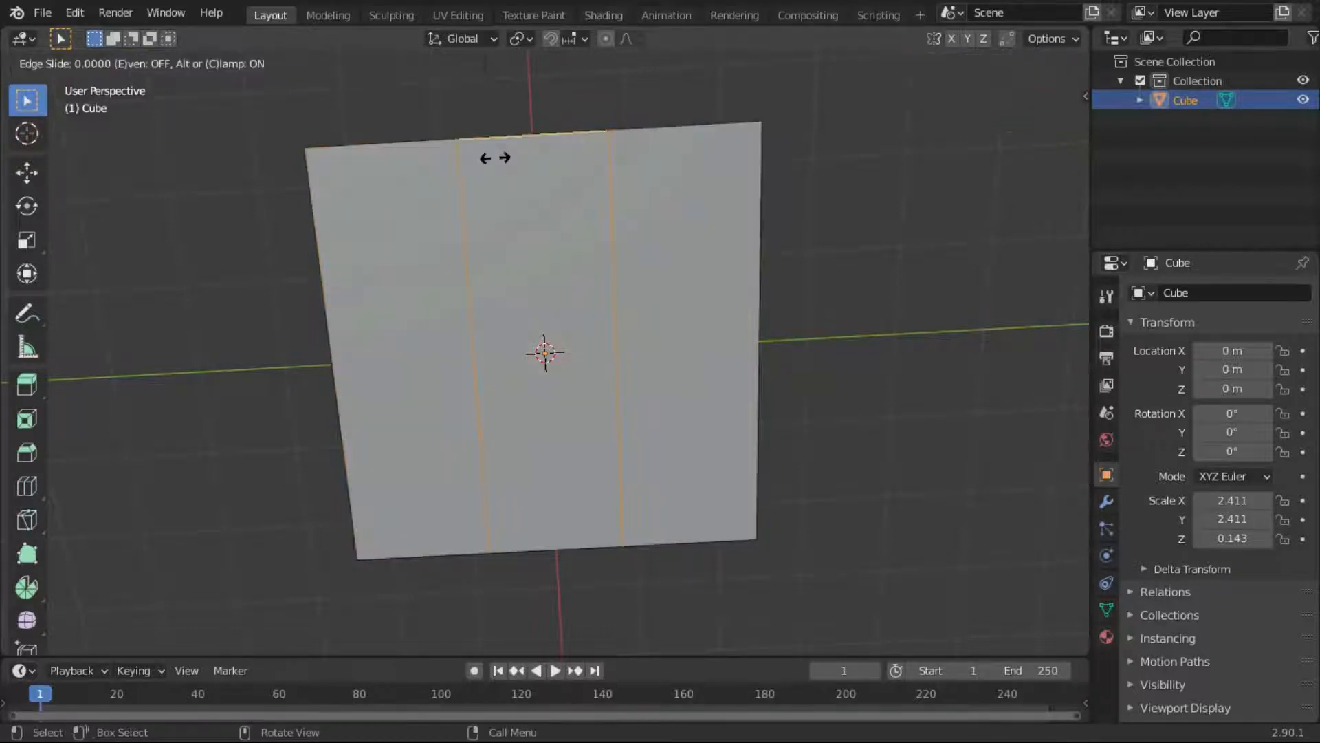
pyautogui.click(495, 158)
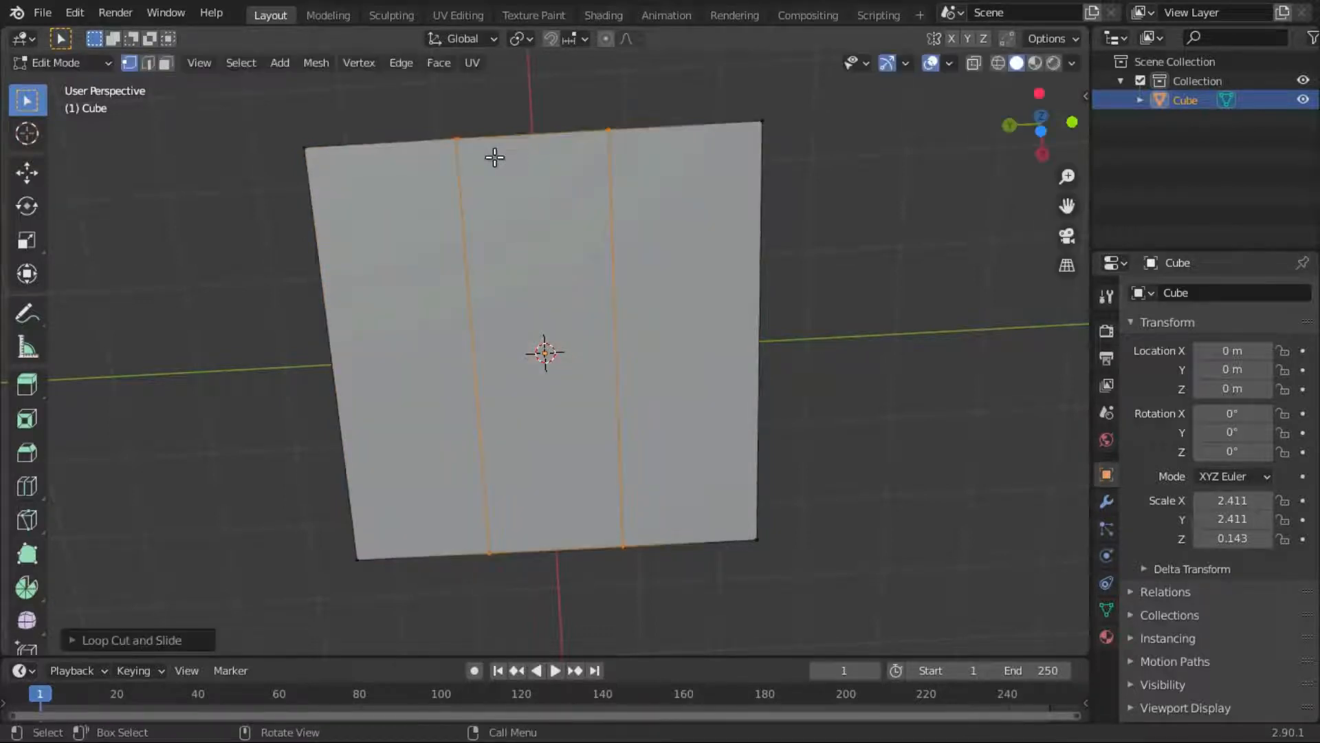
# In edge selection, scale the two edge loops apart along Y by a factor of about 2.5, close to the slab's borders
pyautogui.press('2')
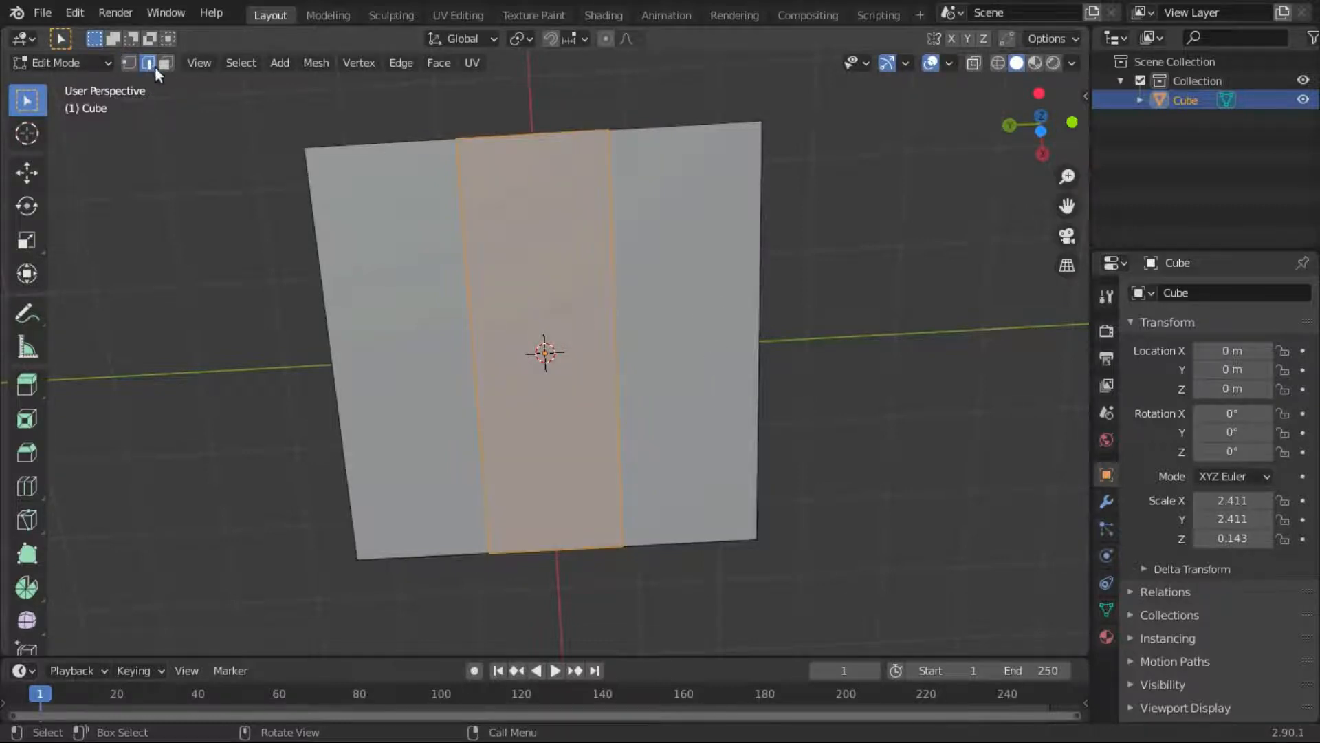
pyautogui.press('s')
pyautogui.press('y')
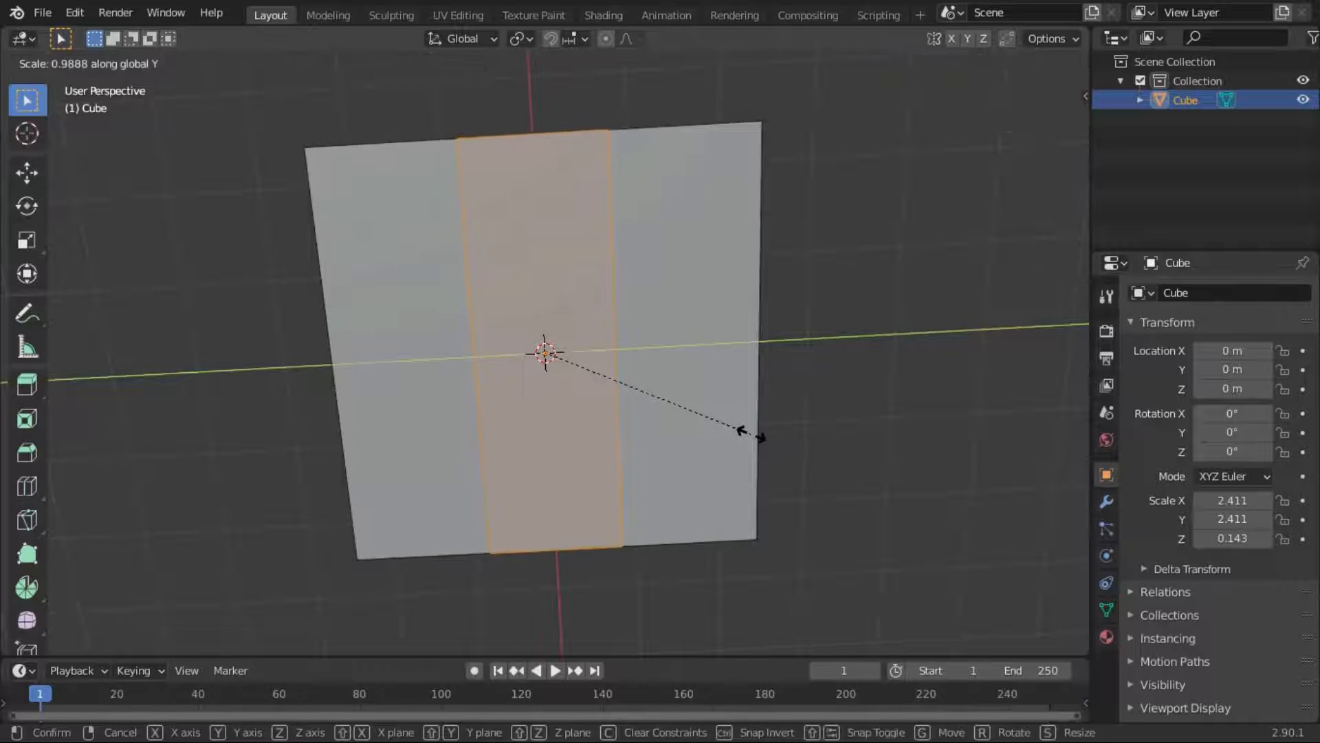
pyautogui.rightClick(773, 436)
pyautogui.press('s')
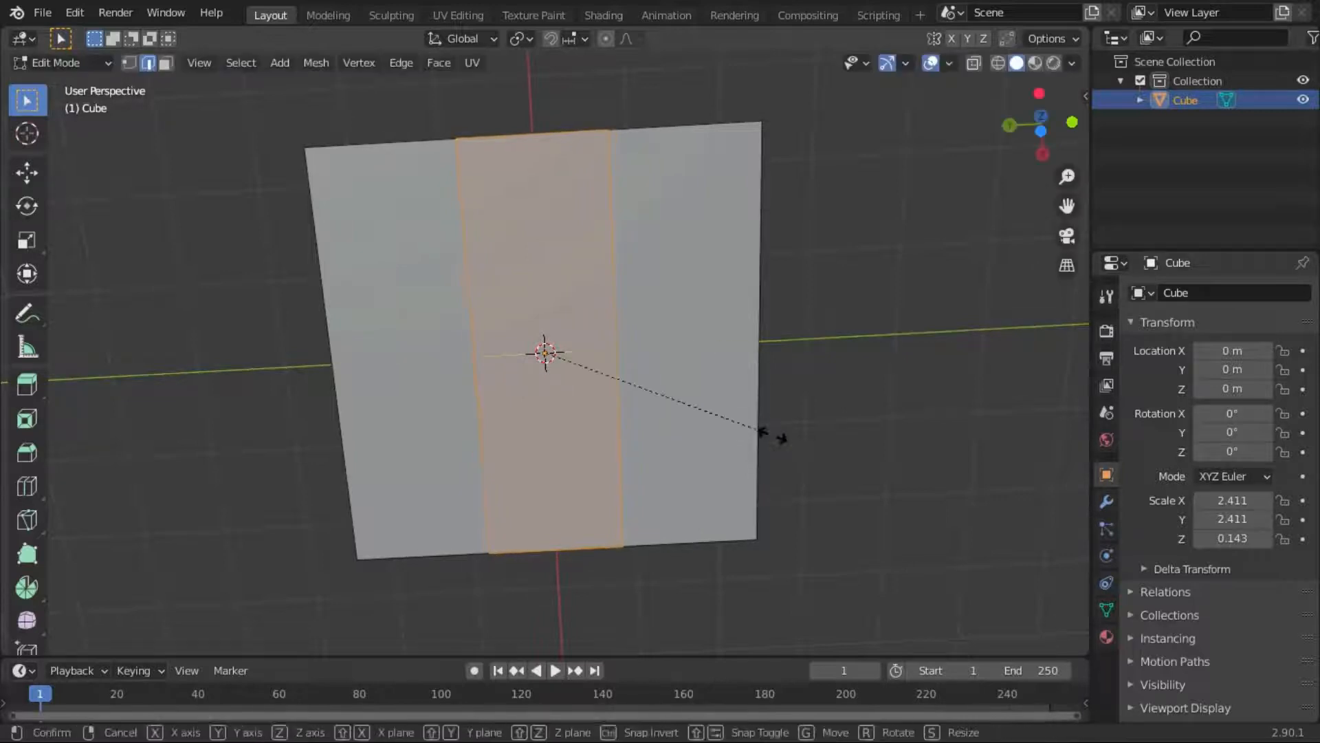
pyautogui.press('y')
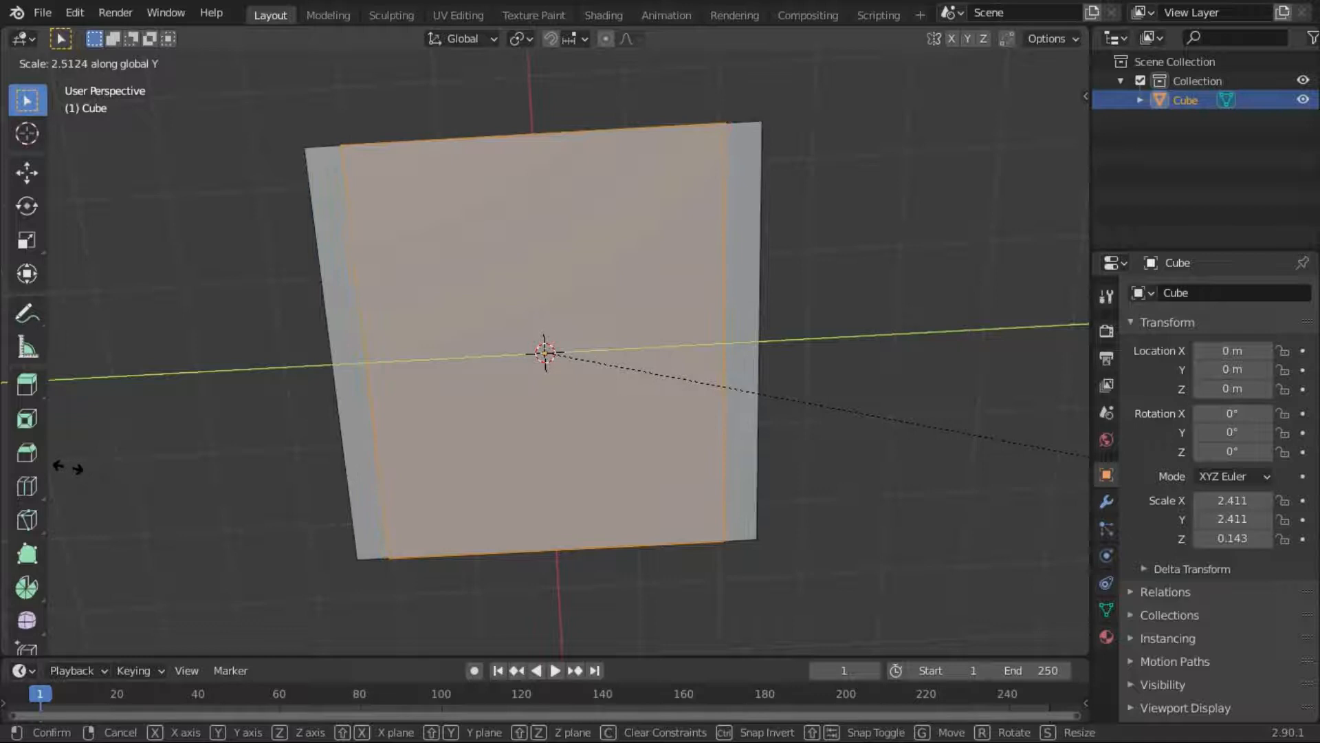
pyautogui.click(86, 471)
# Scale the two edge loops slightly inward along Y to widen the border strips
pyautogui.moveTo(383, 390); pyautogui.dragTo(887, 442, button='middle')
pyautogui.press('s')
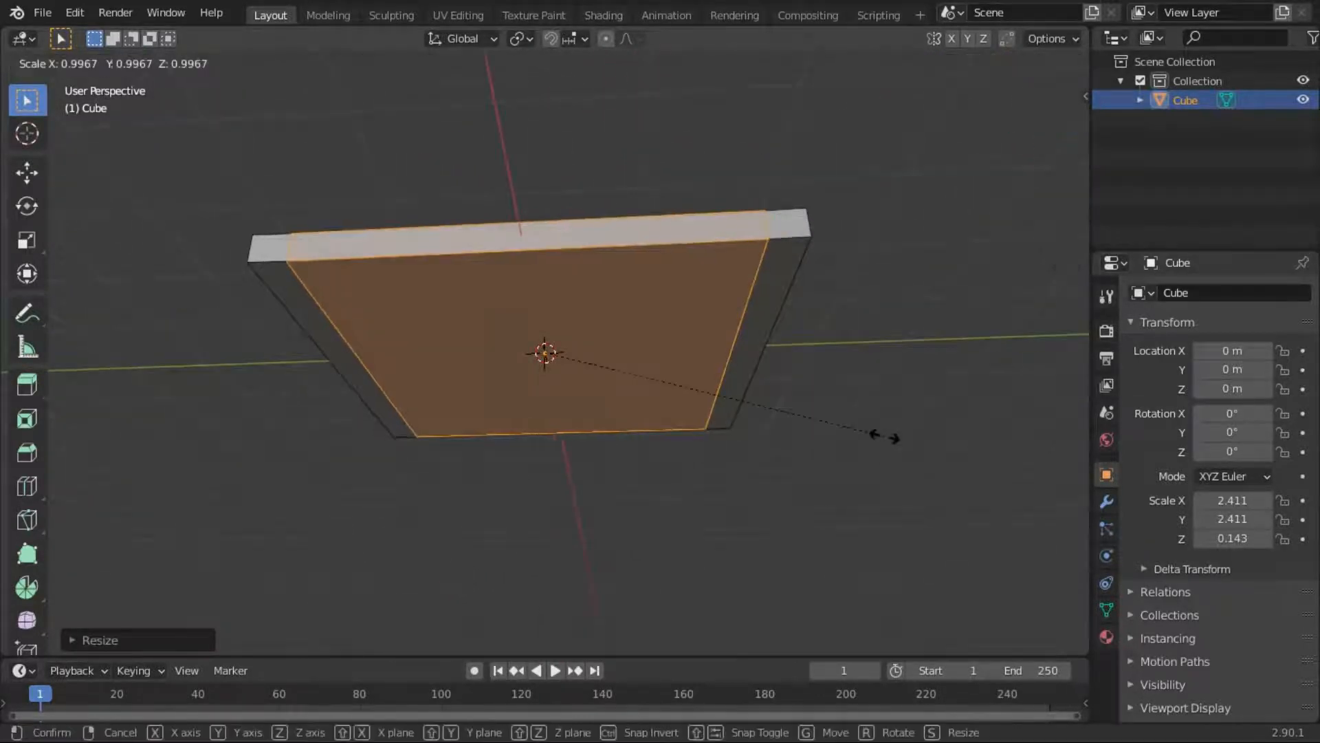
pyautogui.press('y')
pyautogui.click(864, 436)
# In bottom view, add two evenly spaced loop cuts running along Y across the slab, without sliding them
pyautogui.moveTo(671, 227); pyautogui.dragTo(482, 93, button='middle')
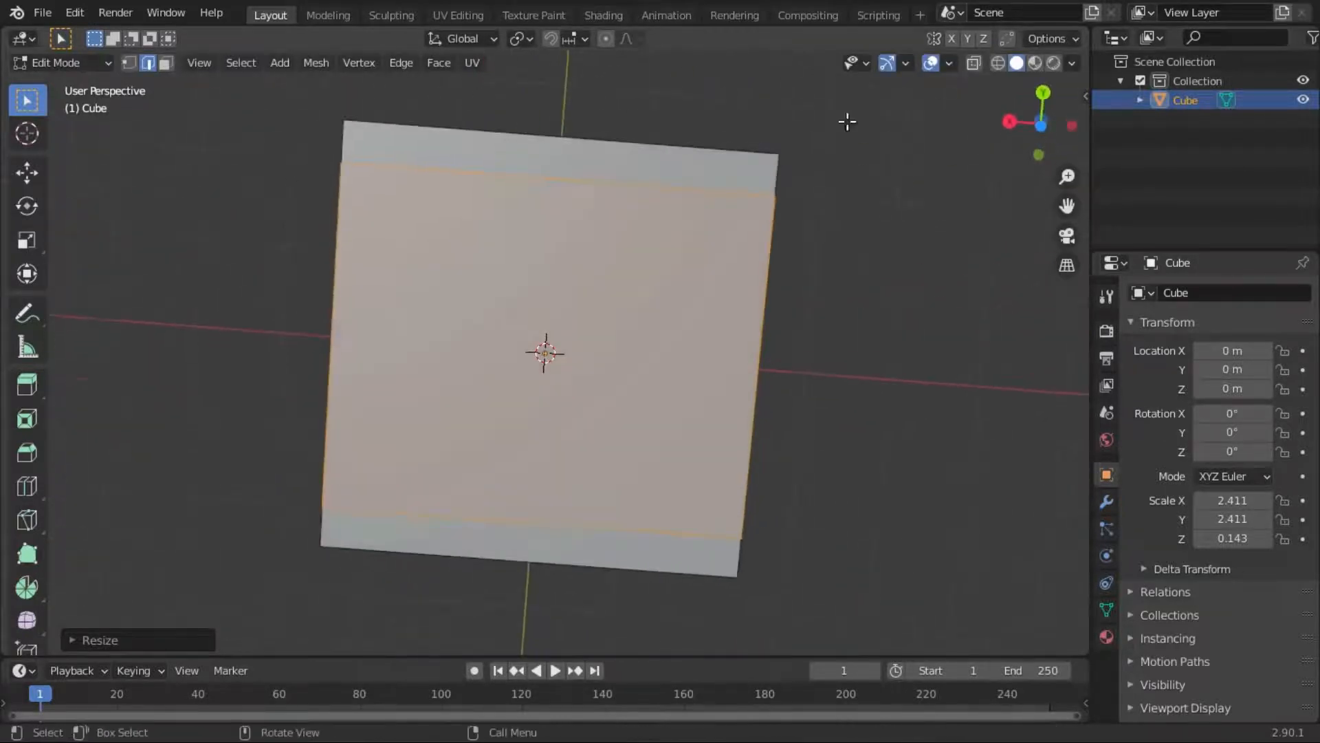
pyautogui.click(1039, 141)
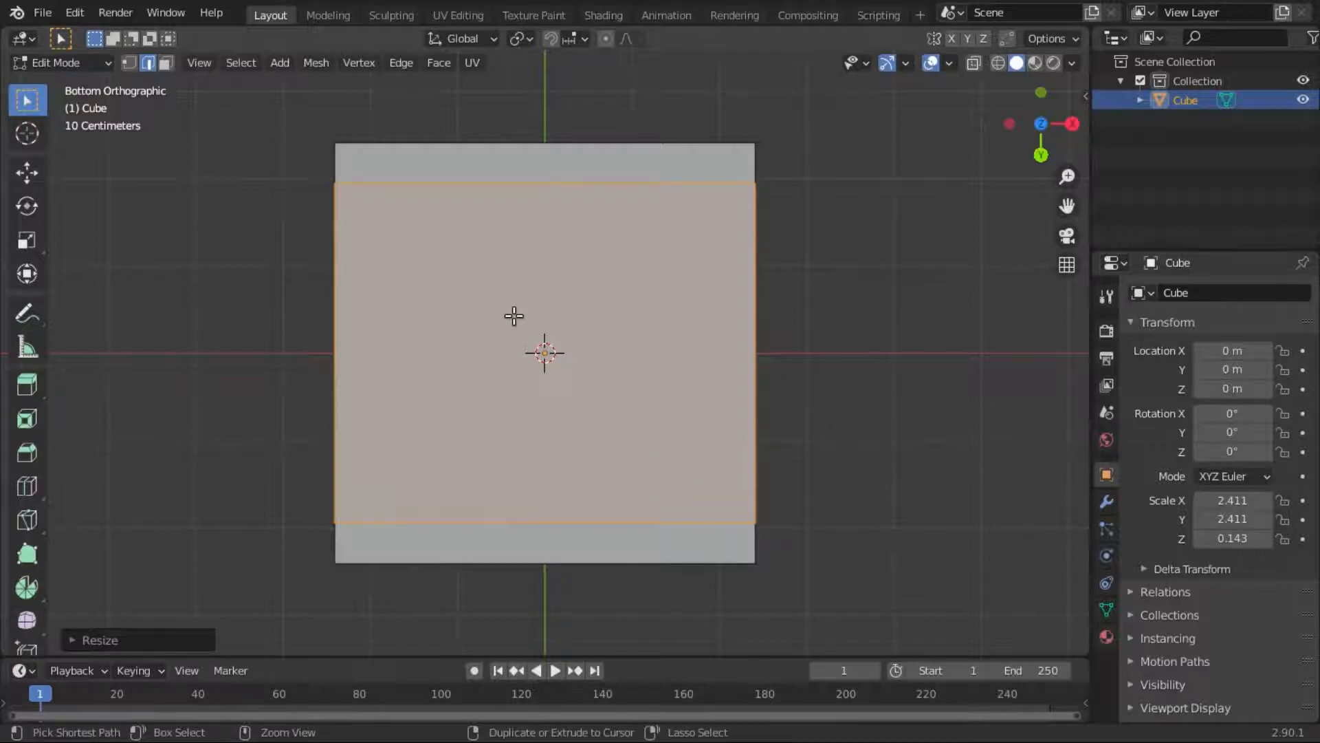
pyautogui.hotkey('ctrl', 'r')
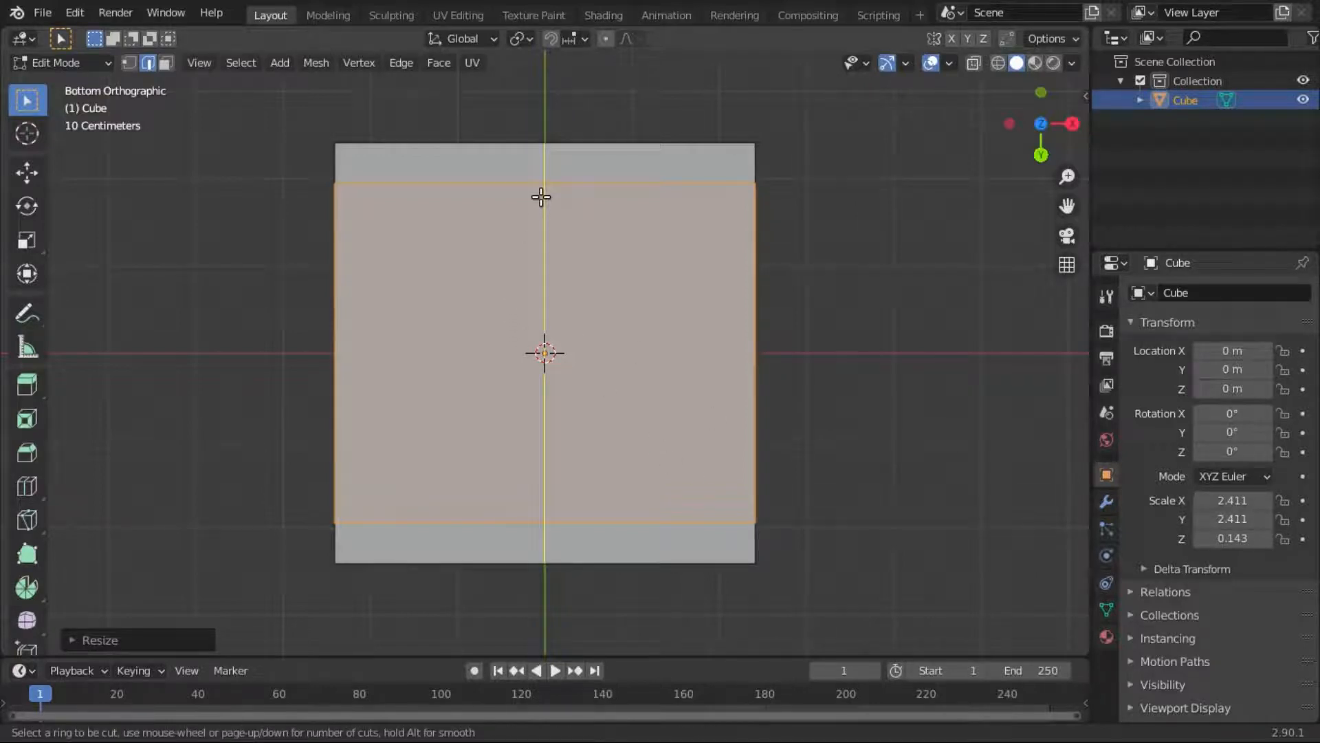
pyautogui.press('2')
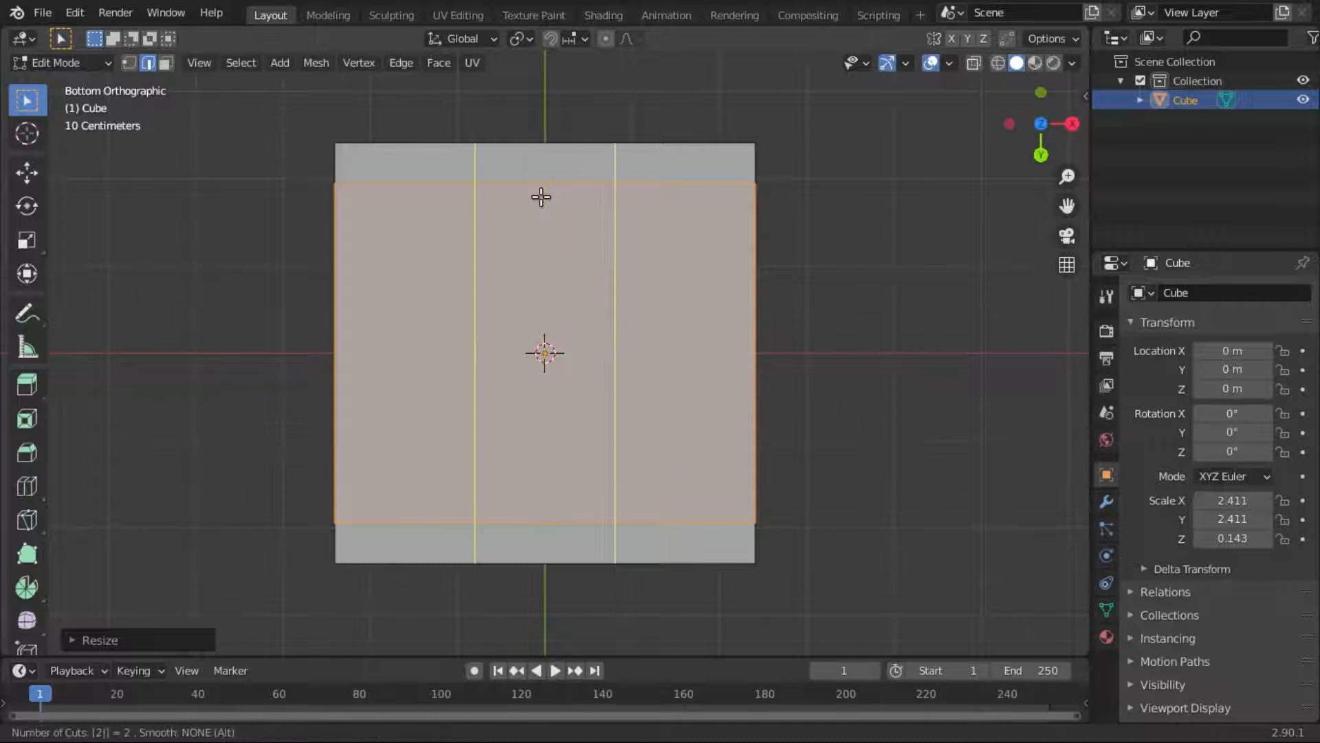
pyautogui.click(541, 197)
pyautogui.rightClick(541, 197)
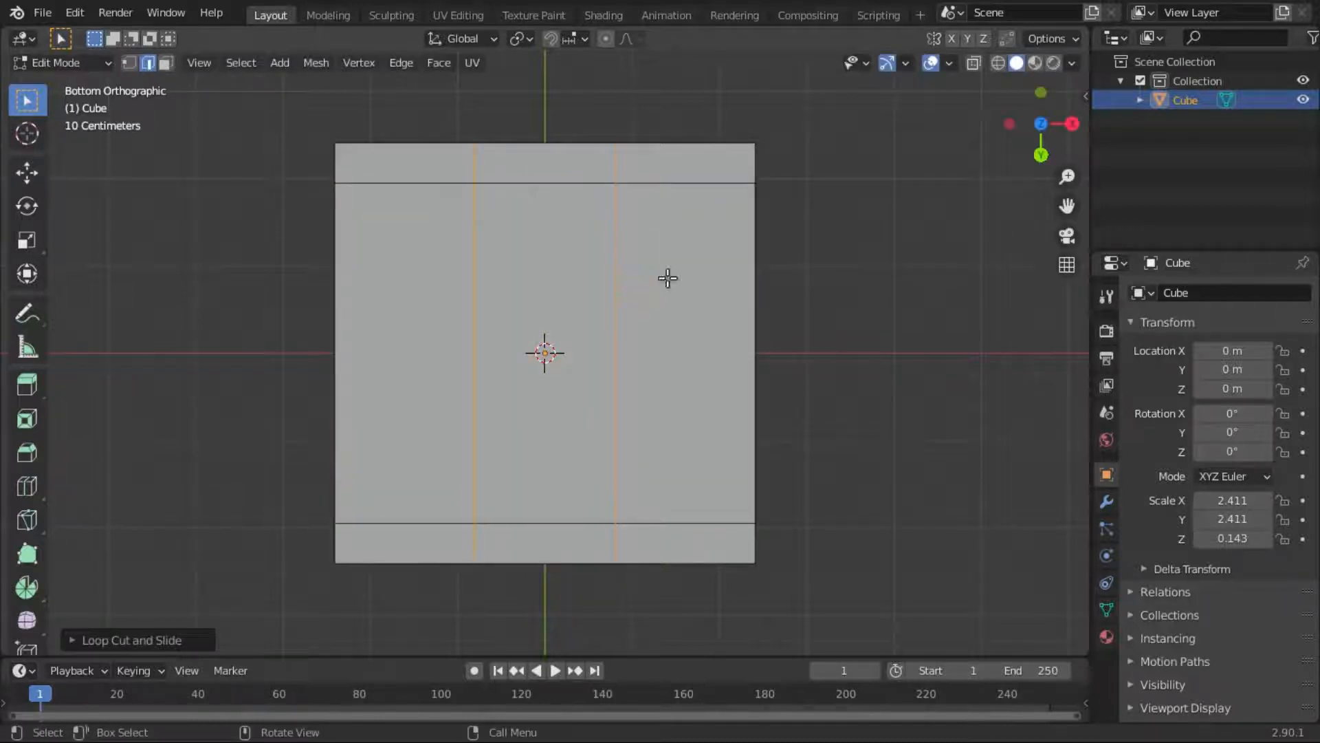
# Scale the two new edge loops apart along X by a factor of about 2.3, close to the slab's other borders
pyautogui.press('s')
pyautogui.press('x')
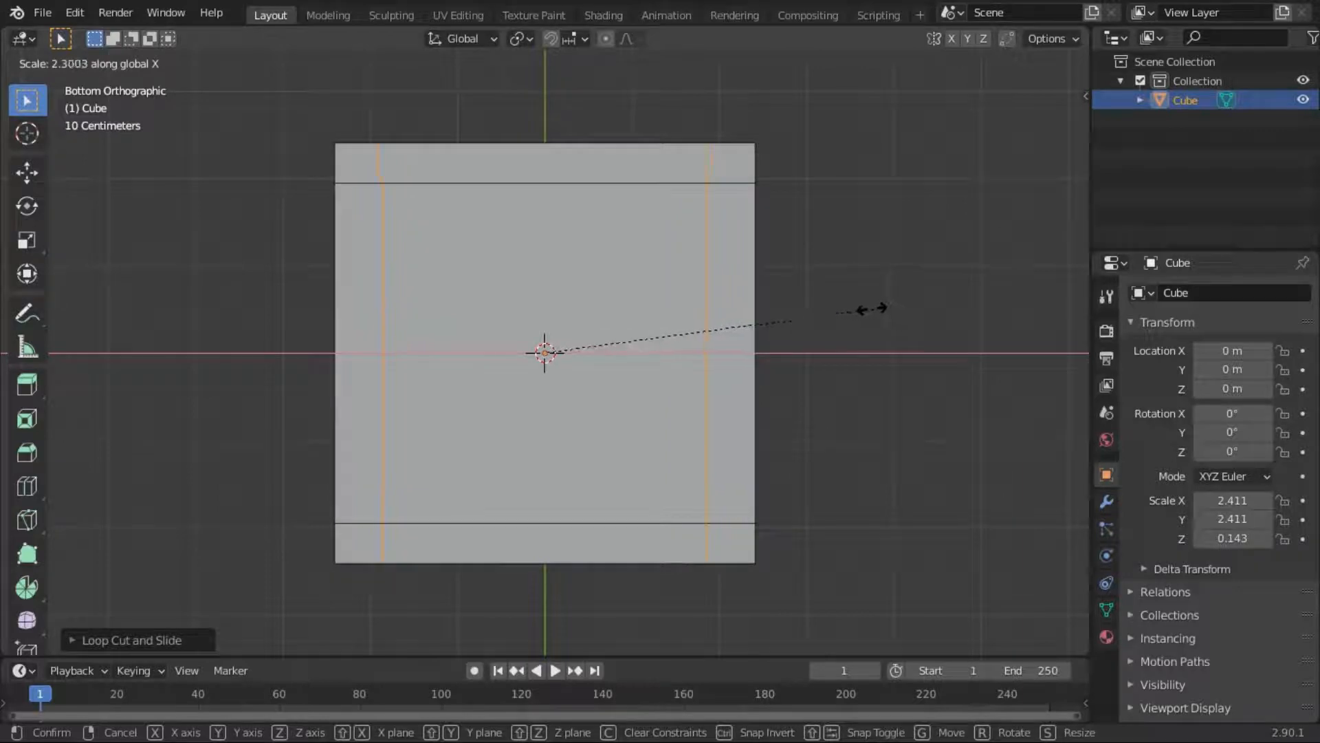
pyautogui.click(866, 306)
pyautogui.moveTo(866, 306); pyautogui.dragTo(659, 268, button='middle')
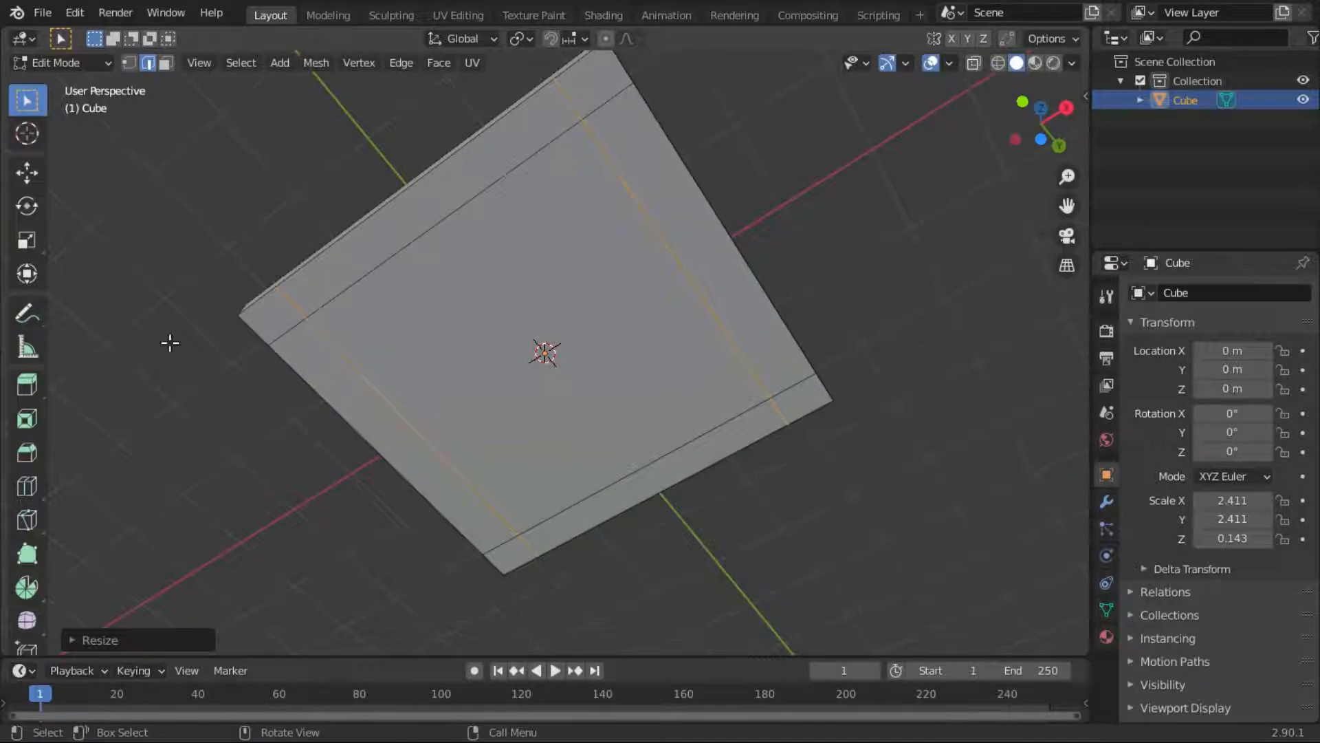
# In face selection, select the four small corner faces on the slab's underside
pyautogui.moveTo(305, 527); pyautogui.dragTo(529, 372, button='middle')
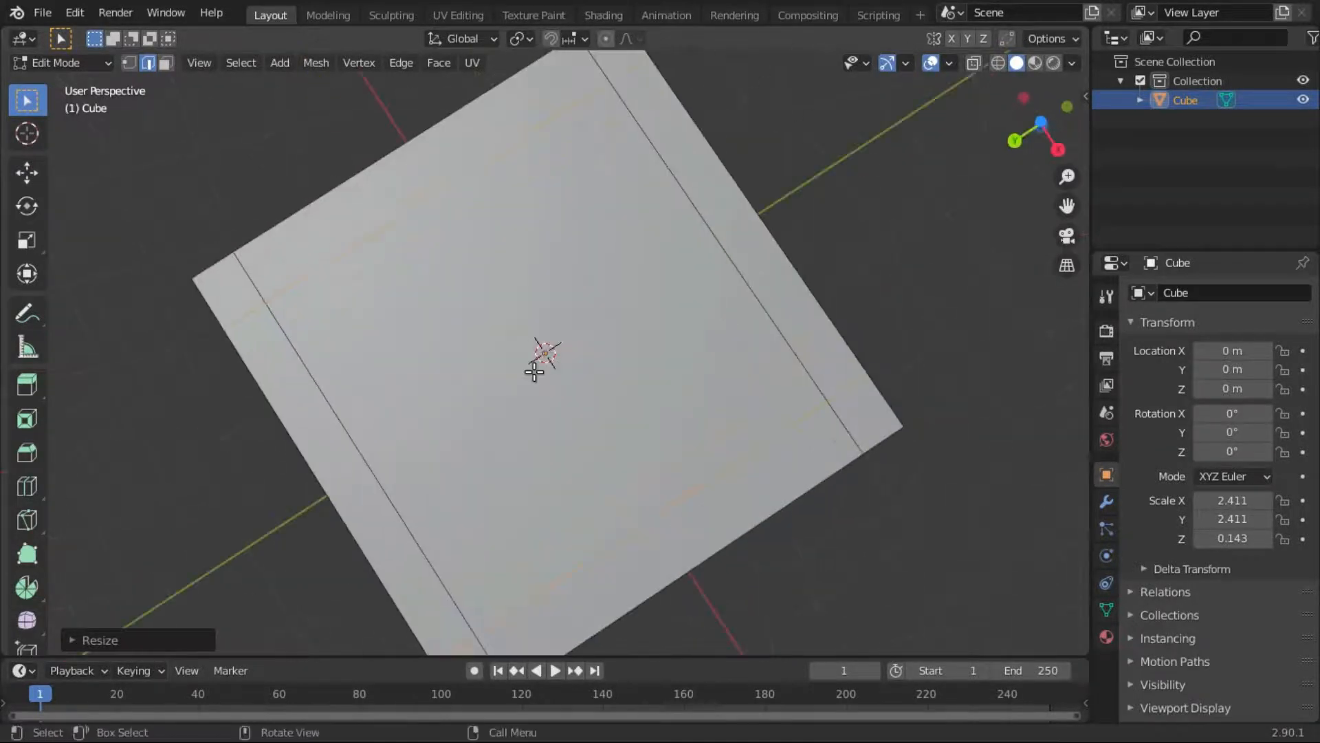
pyautogui.click(167, 63)
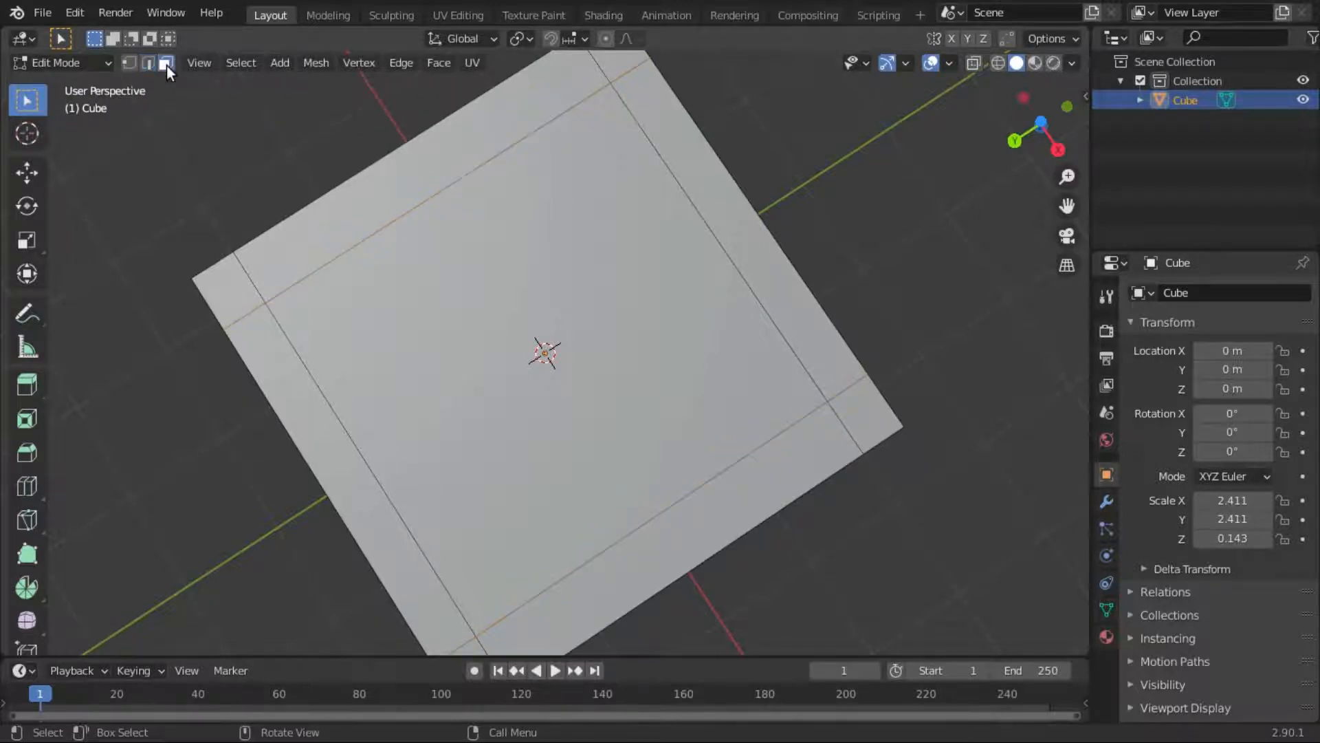
pyautogui.click(237, 308)
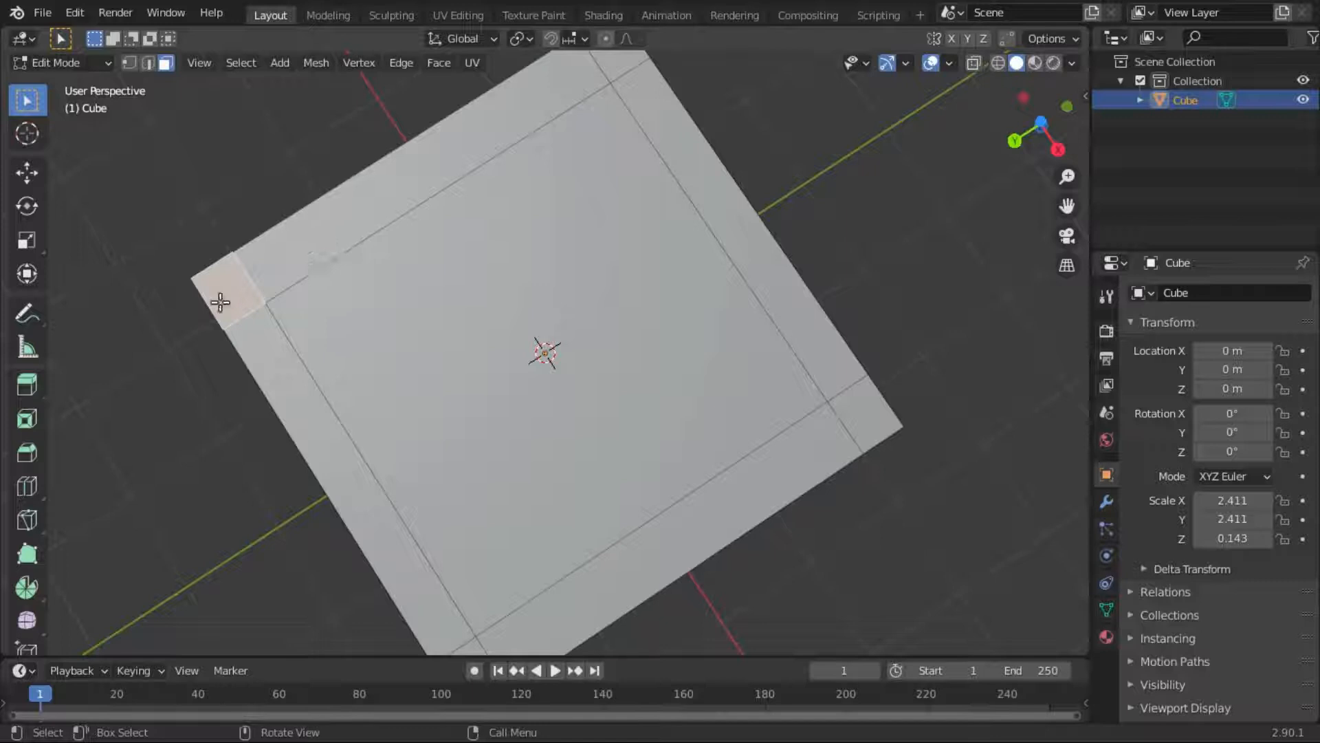
pyautogui.keyDown('shift'); pyautogui.click(625, 69); pyautogui.keyUp('shift')
pyautogui.keyDown('shift'); pyautogui.click(873, 427); pyautogui.keyUp('shift')
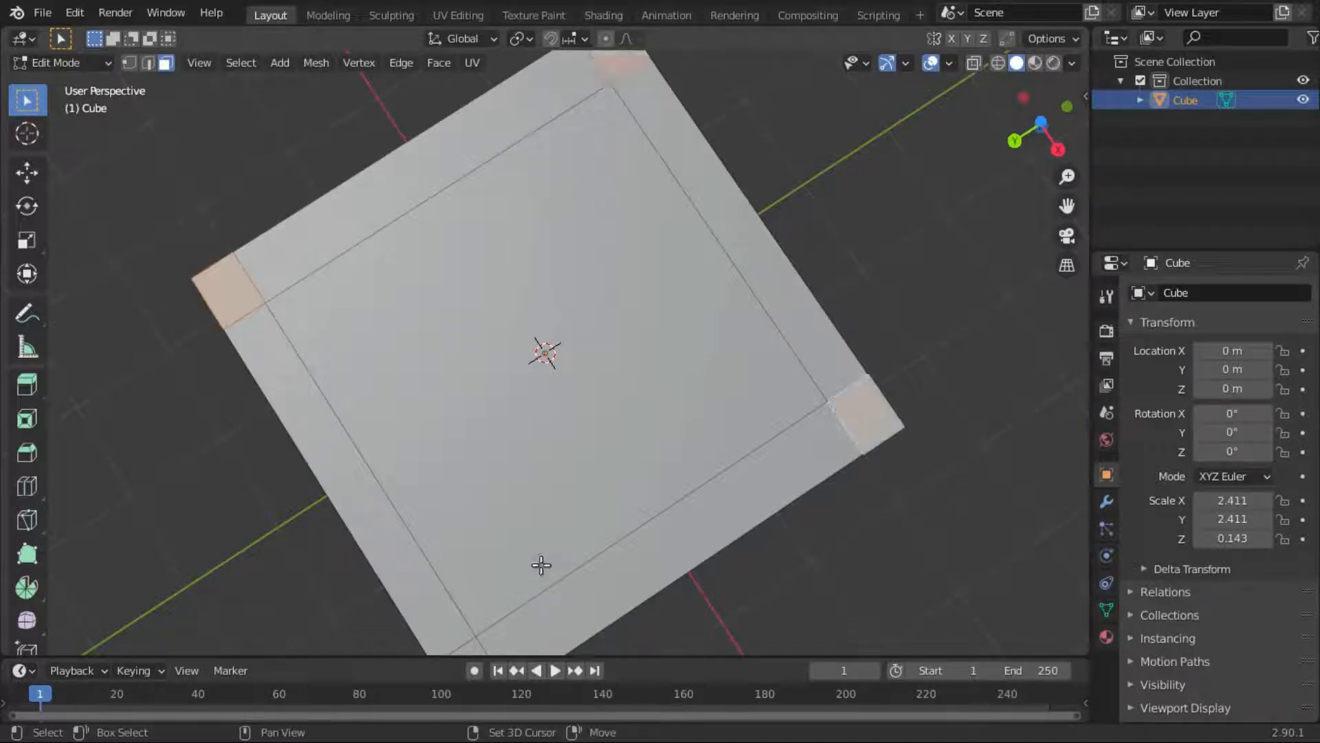
pyautogui.keyDown('shift'); pyautogui.moveTo(557, 524); pyautogui.dragTo(560, 348, button='middle'); pyautogui.keyUp('shift')
pyautogui.moveTo(479, 483); pyautogui.dragTo(826, 519, button='middle')
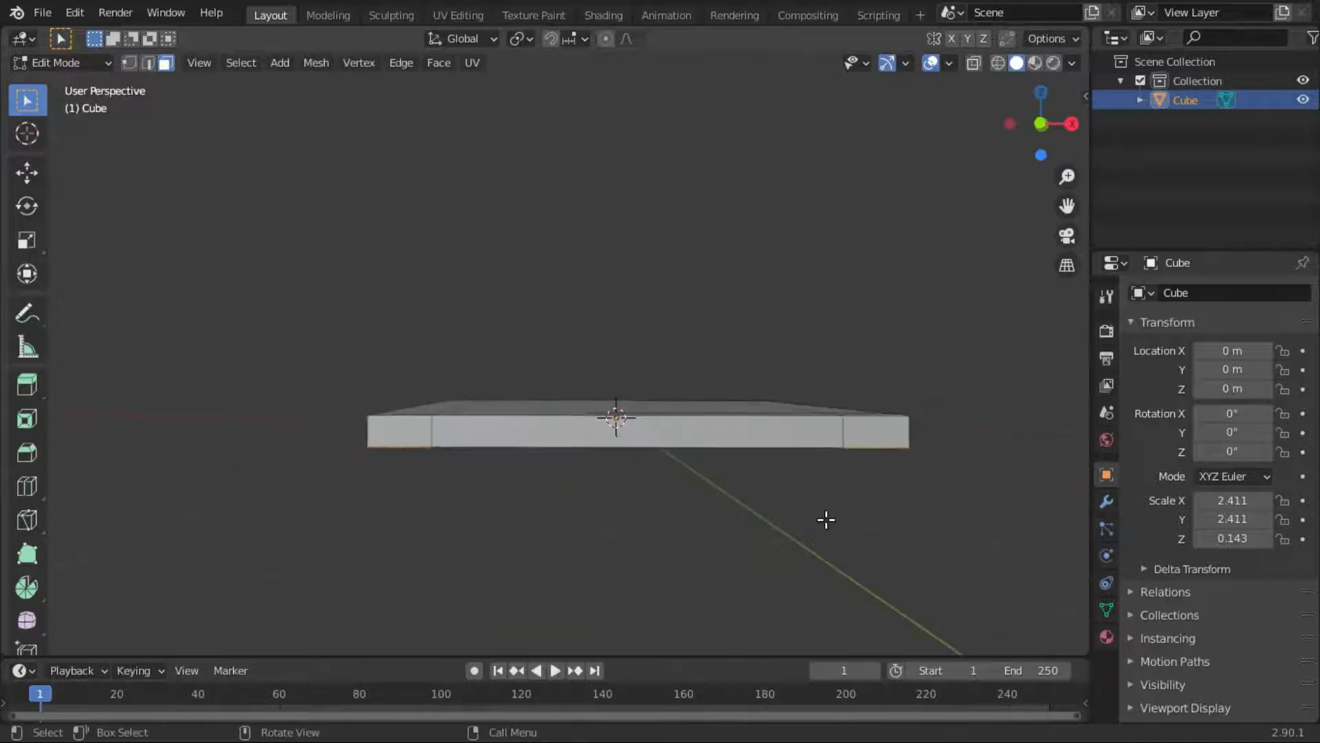
# In front view, extrude the four corner faces downward from the slab to form four table legs
pyautogui.press('e')
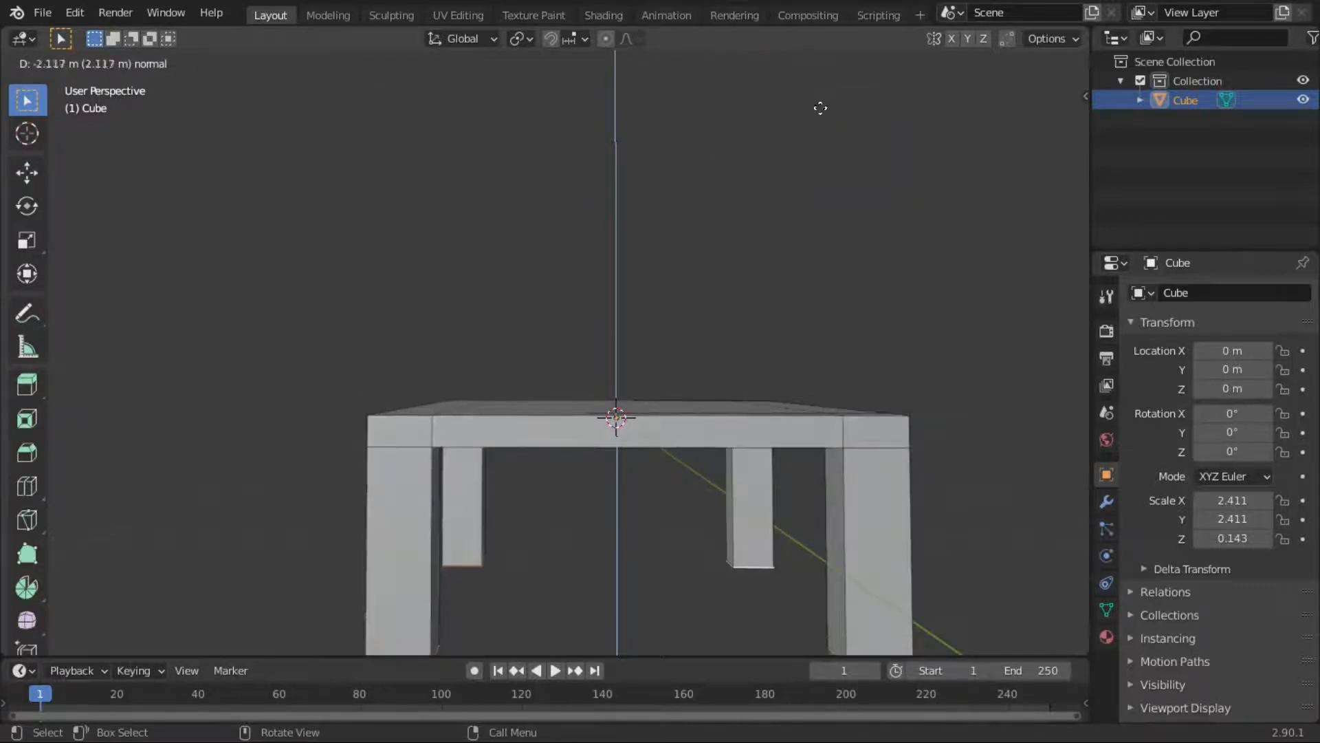
pyautogui.press('Escape')
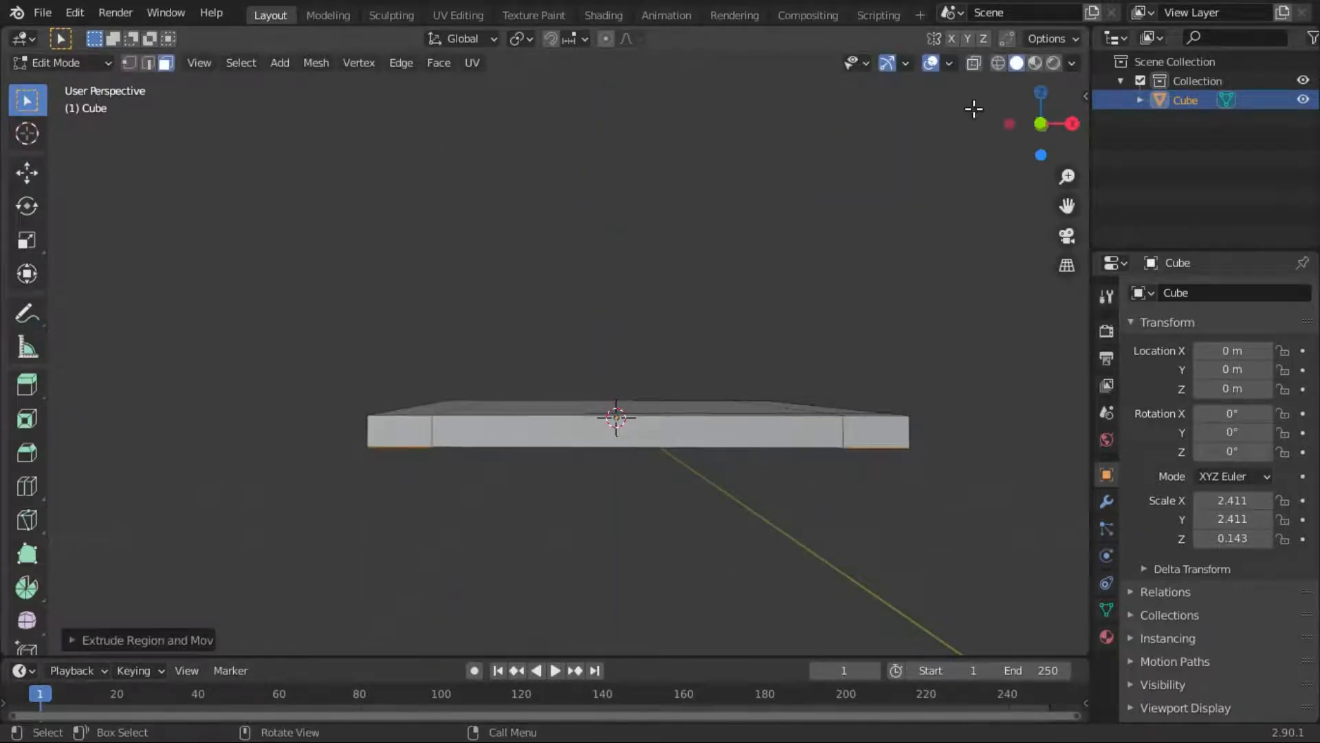
pyautogui.click(1038, 118)
pyautogui.keyDown('shift'); pyautogui.moveTo(751, 442); pyautogui.dragTo(661, 371, button='middle'); pyautogui.keyUp('shift')
pyautogui.scroll(2, 661, 373)
pyautogui.press('e')
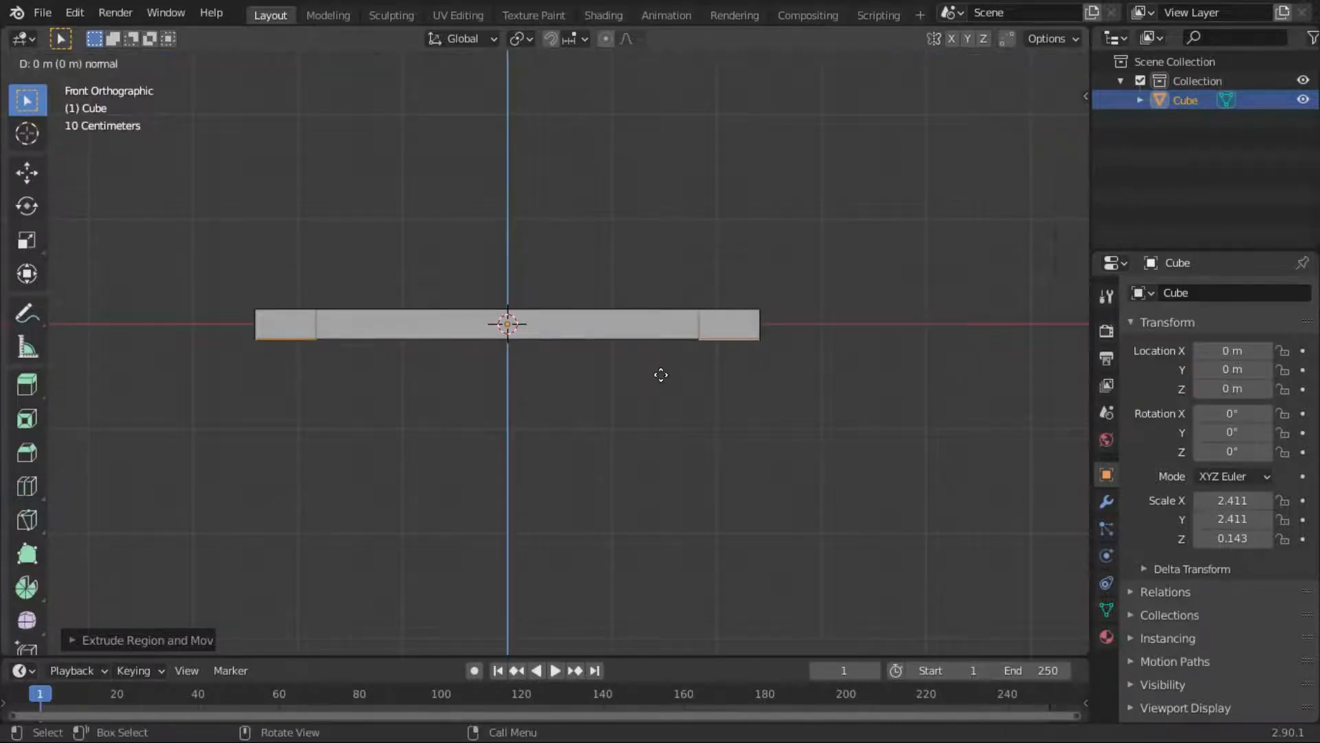
pyautogui.click(674, 645)
# Move the end faces of the four legs along Z to change the legs' length
pyautogui.moveTo(517, 642); pyautogui.dragTo(756, 161, button='middle')
pyautogui.scroll(-3, 758, 582)
pyautogui.scroll(5, 711, 242)
pyautogui.moveTo(710, 241); pyautogui.dragTo(633, 153, button='middle')
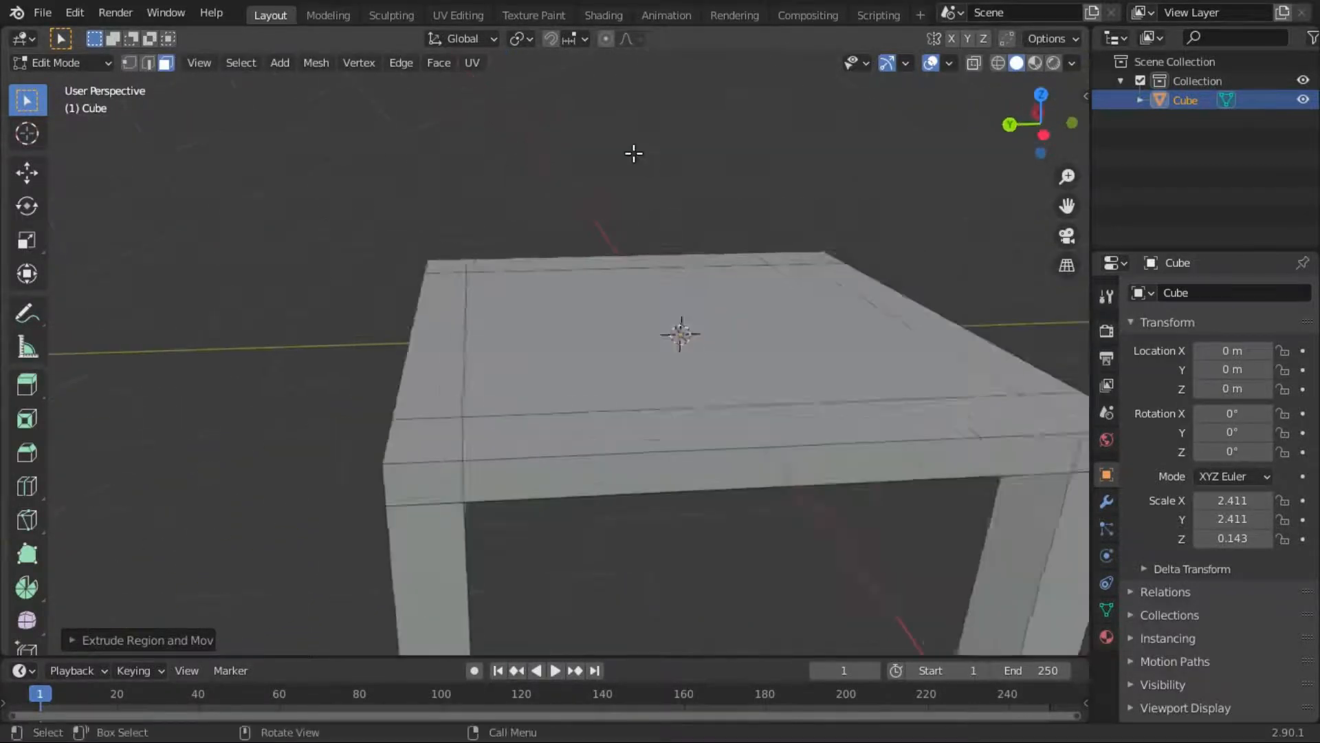
pyautogui.scroll(-2, 634, 153)
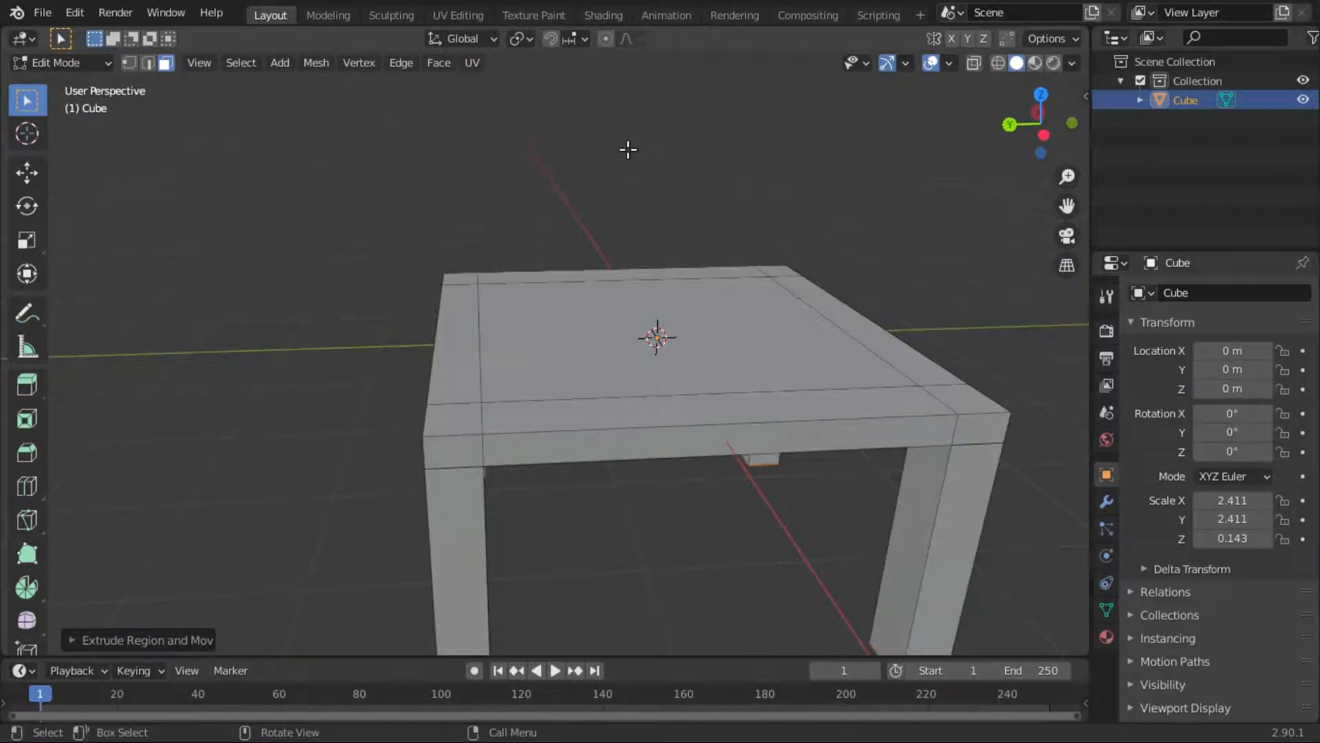
pyautogui.scroll(-4, 536, 123)
pyautogui.moveTo(592, 271); pyautogui.dragTo(652, 318, button='middle')
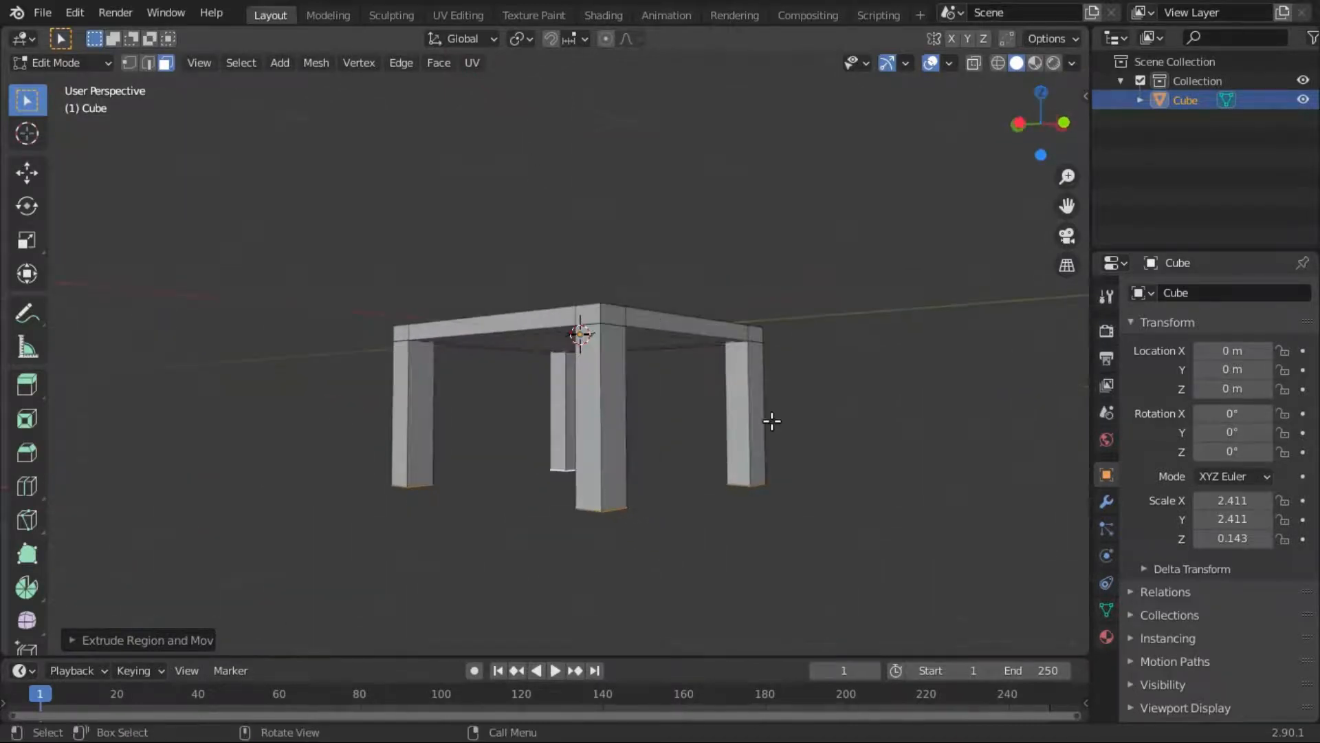
pyautogui.press('g')
pyautogui.press('z')
pyautogui.click(784, 447)
# Readjust the leg ends along Z to refine the table's height, and return to Object Mode
pyautogui.moveTo(785, 447); pyautogui.dragTo(883, 469, button='middle')
pyautogui.press('g')
pyautogui.press('z')
pyautogui.click(654, 469)
pyautogui.press('g')
pyautogui.press('z')
pyautogui.click(699, 448)
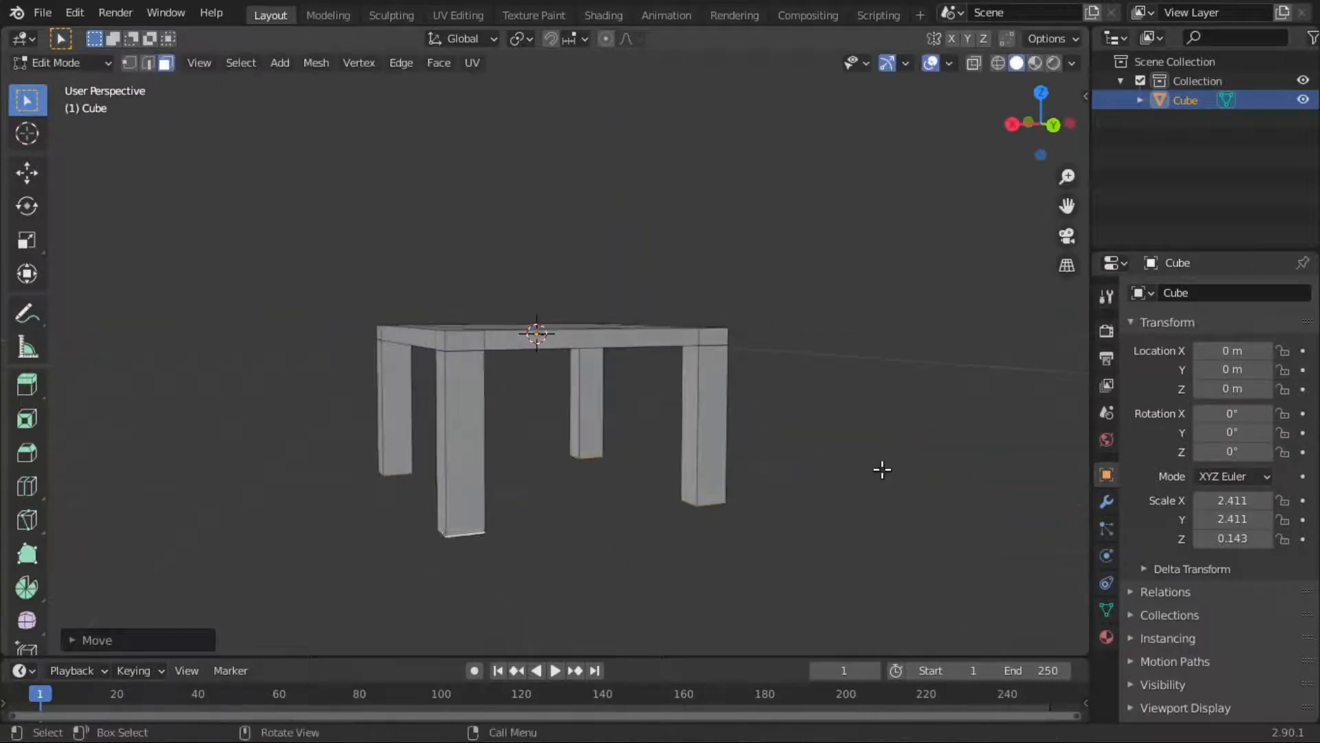
pyautogui.press('g')
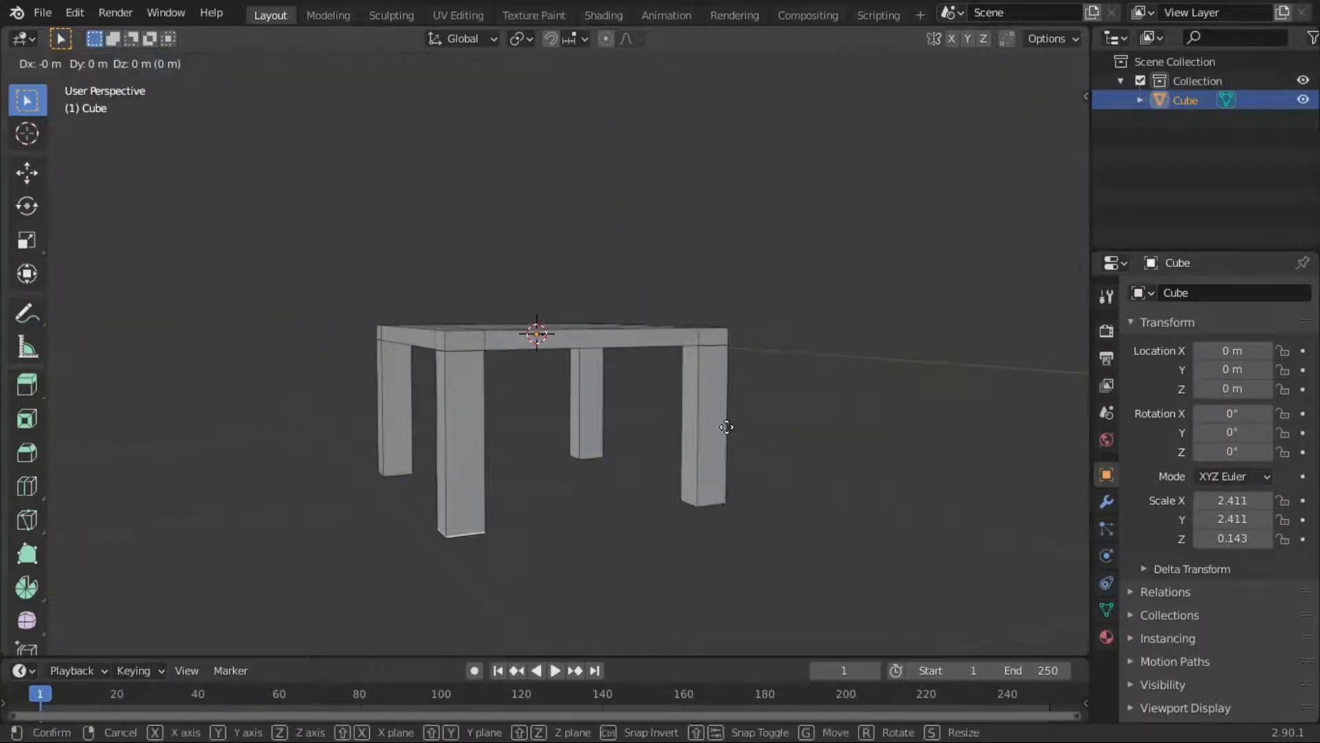
pyautogui.press('z')
pyautogui.click(663, 428)
pyautogui.press('Tab')
pyautogui.moveTo(663, 428); pyautogui.dragTo(870, 419, button='middle')
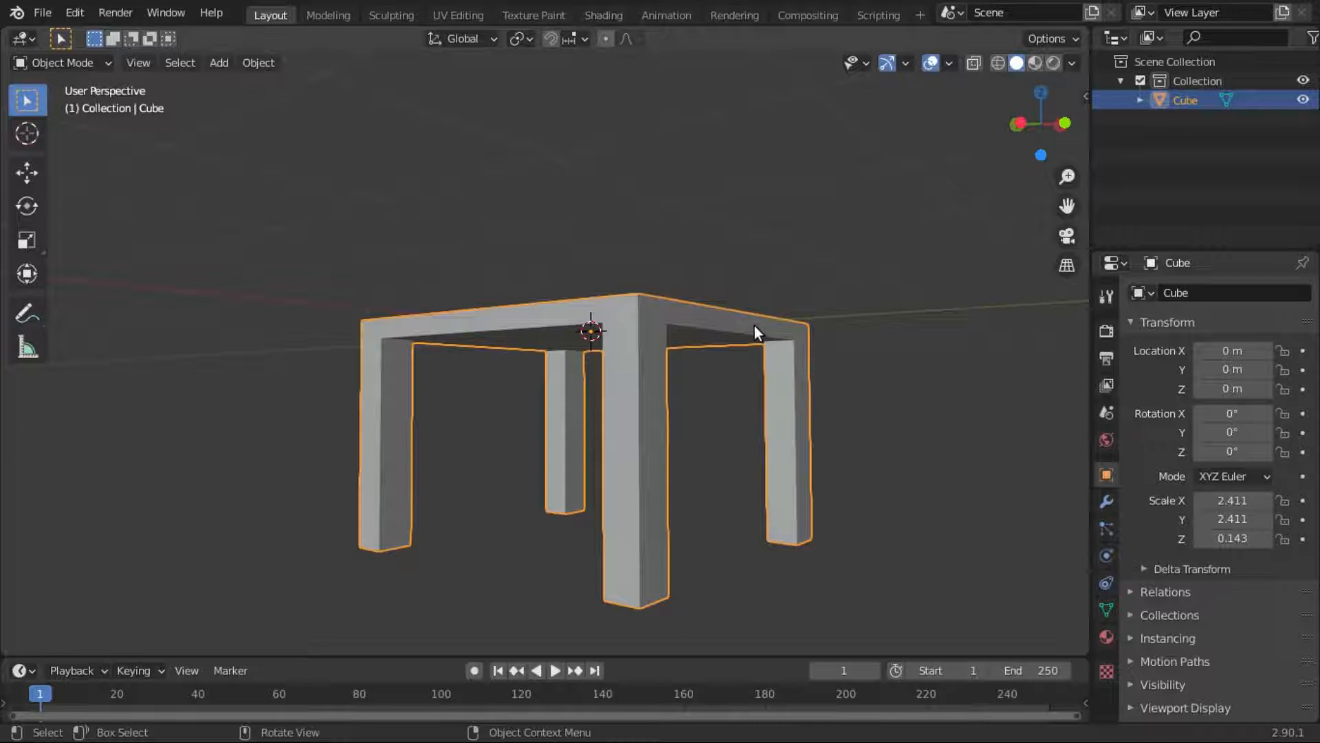
# In Edit Mode, extrude the end face of a single leg slightly downward
pyautogui.moveTo(783, 190); pyautogui.dragTo(869, 337, button='middle')
pyautogui.press('Tab')
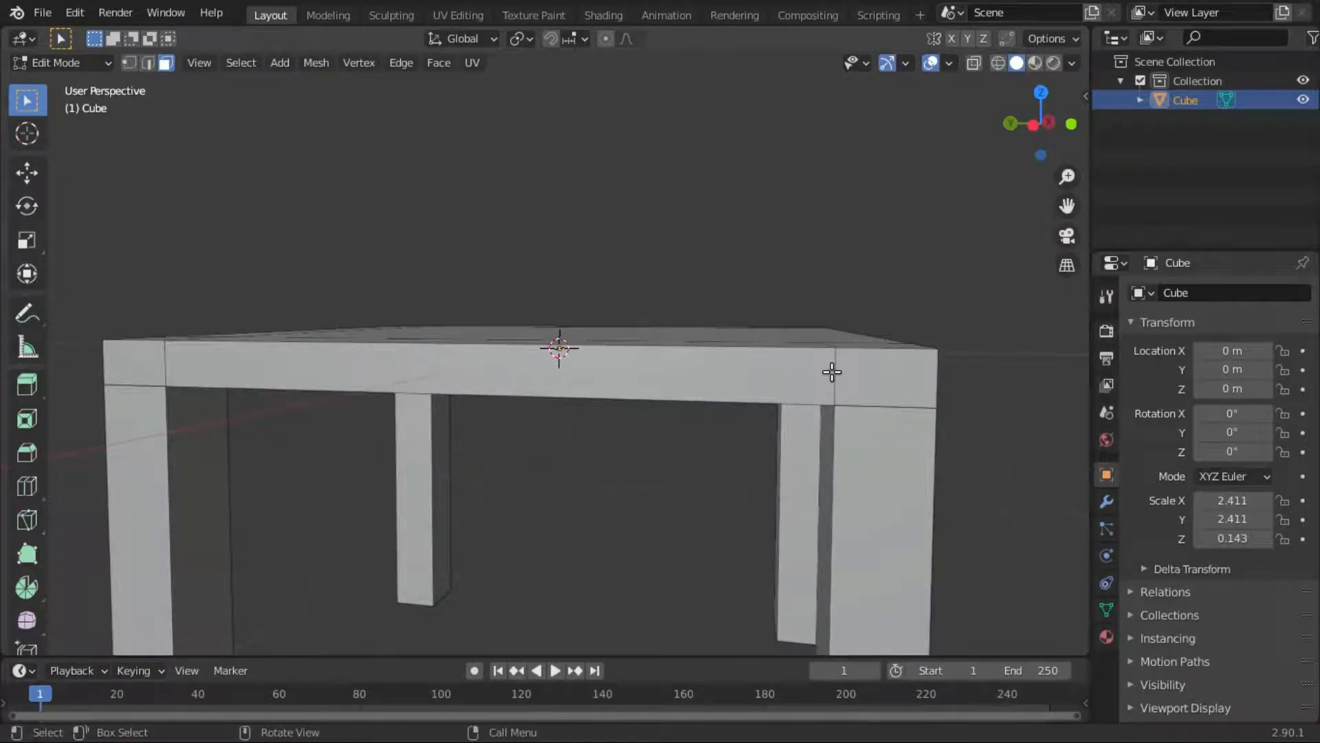
pyautogui.moveTo(832, 372); pyautogui.dragTo(471, 306, button='middle')
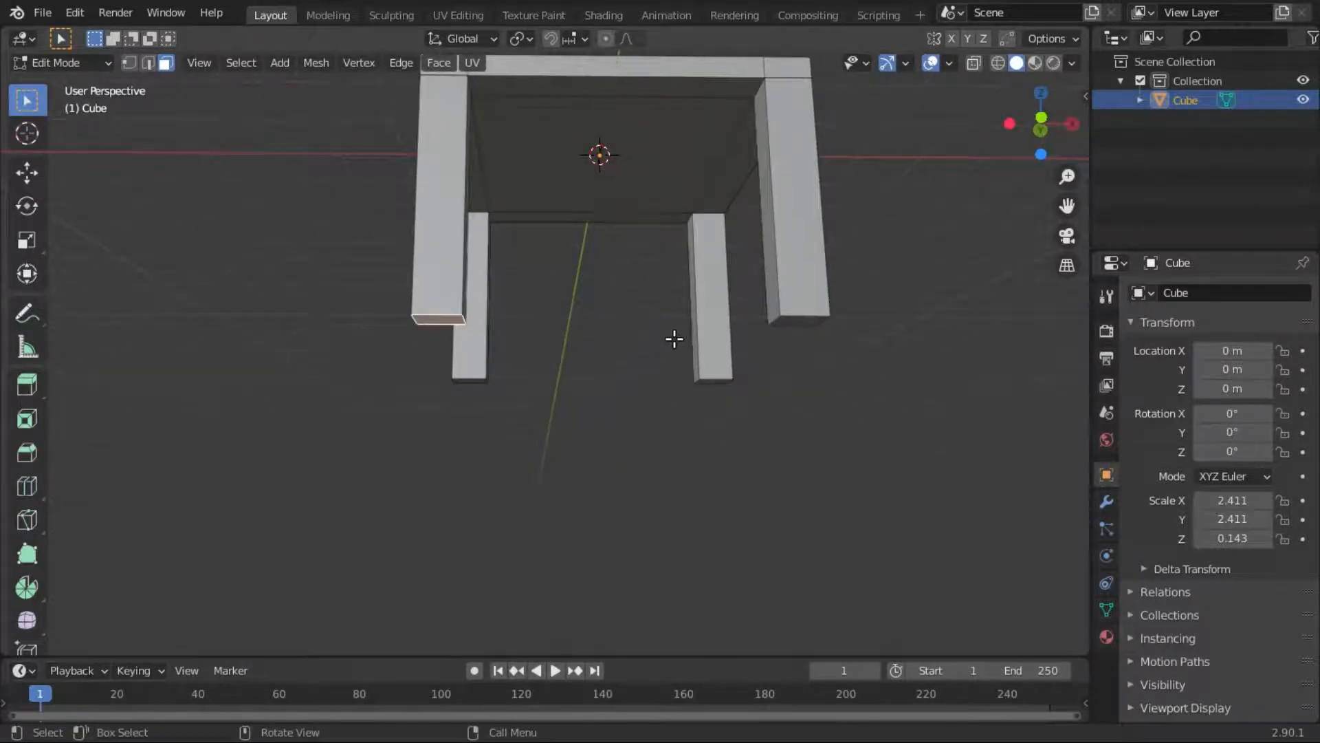
pyautogui.press('e')
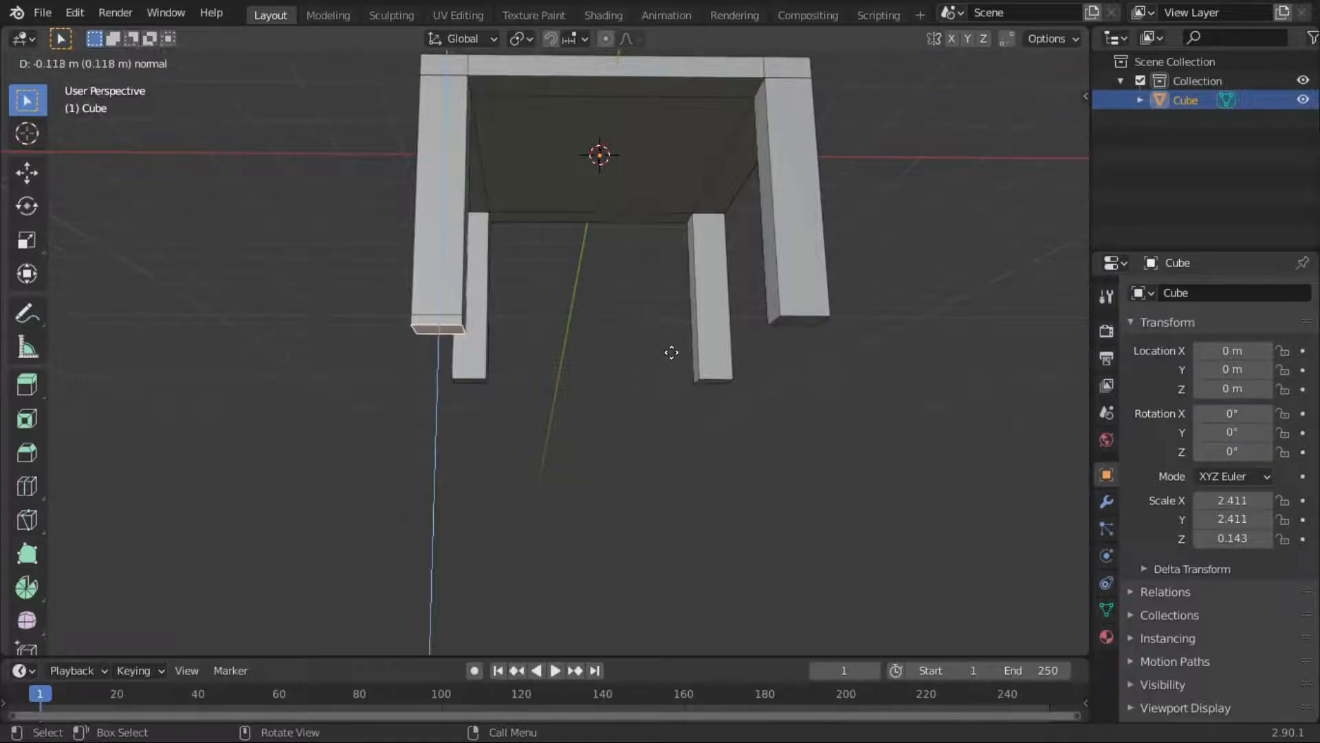
pyautogui.click(672, 361)
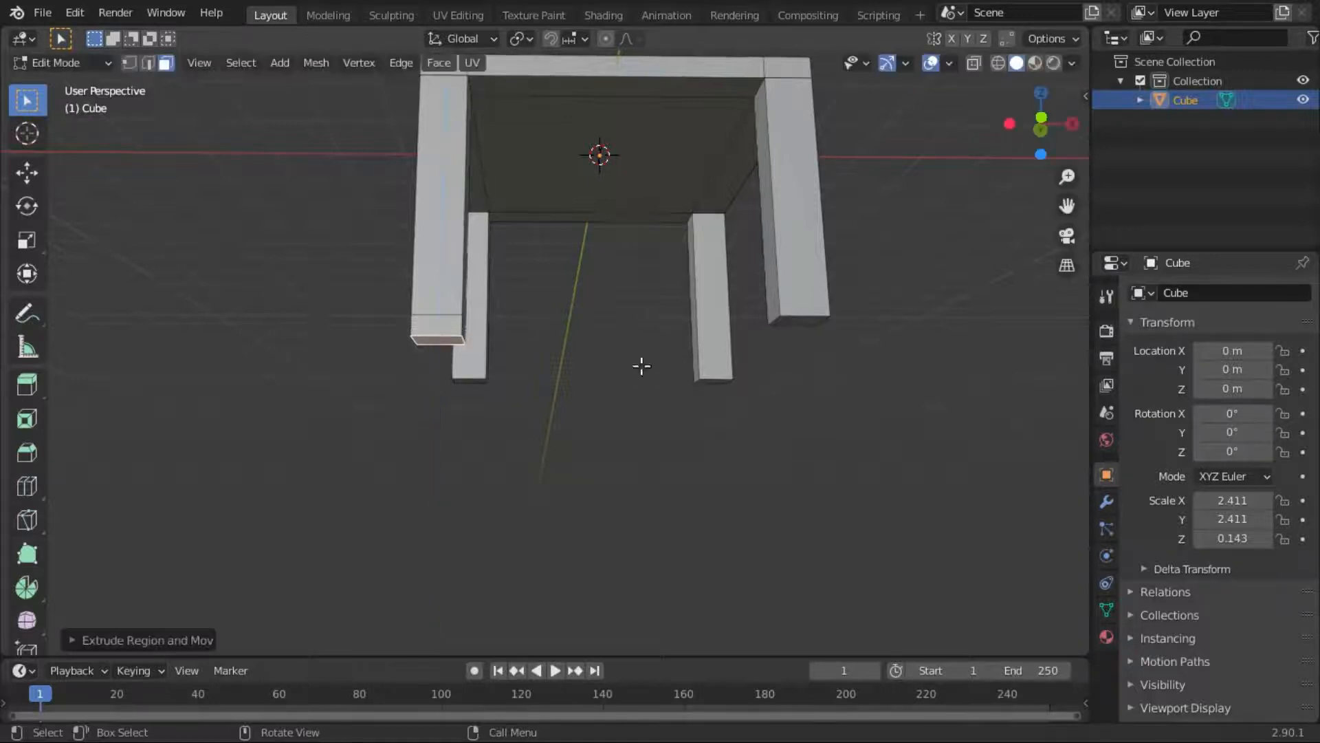
# Try to taper the extruded leg tip with the Smooth tool, and return to the Select Box tool
pyautogui.click(27, 625)
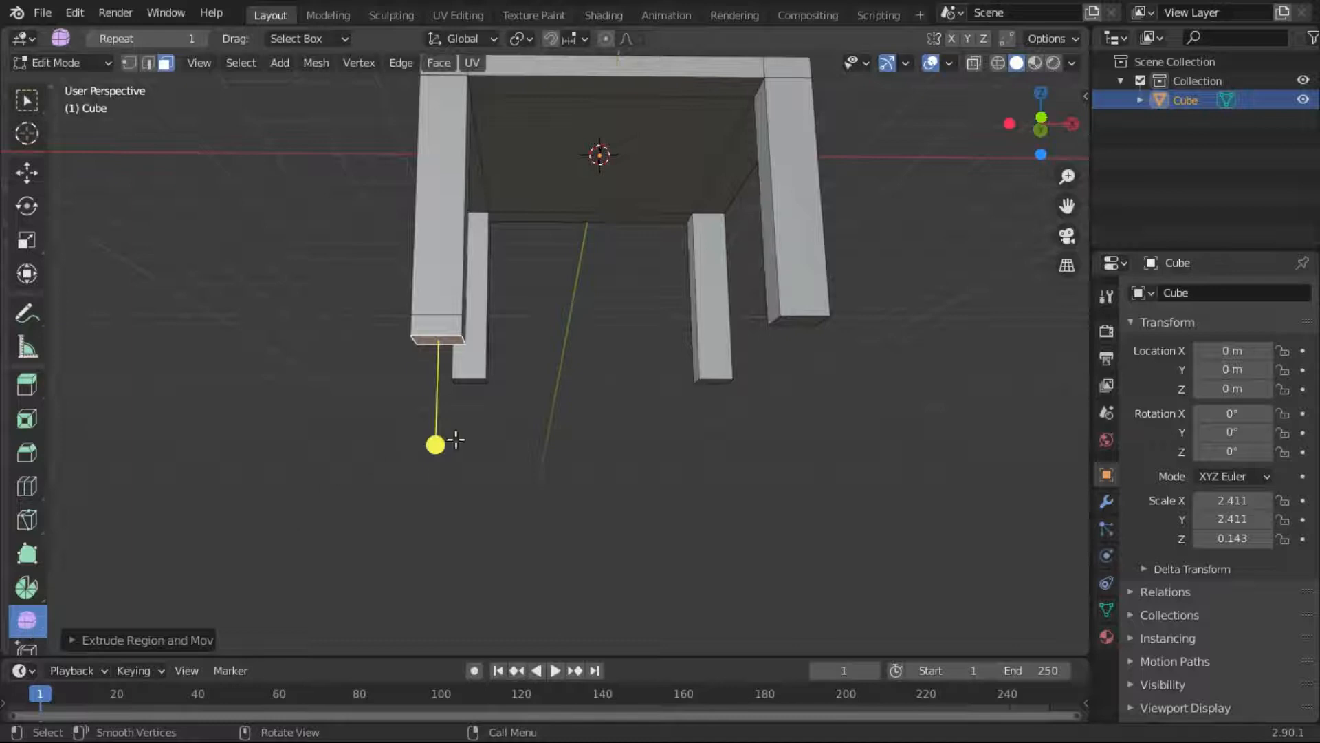
pyautogui.click(433, 455)
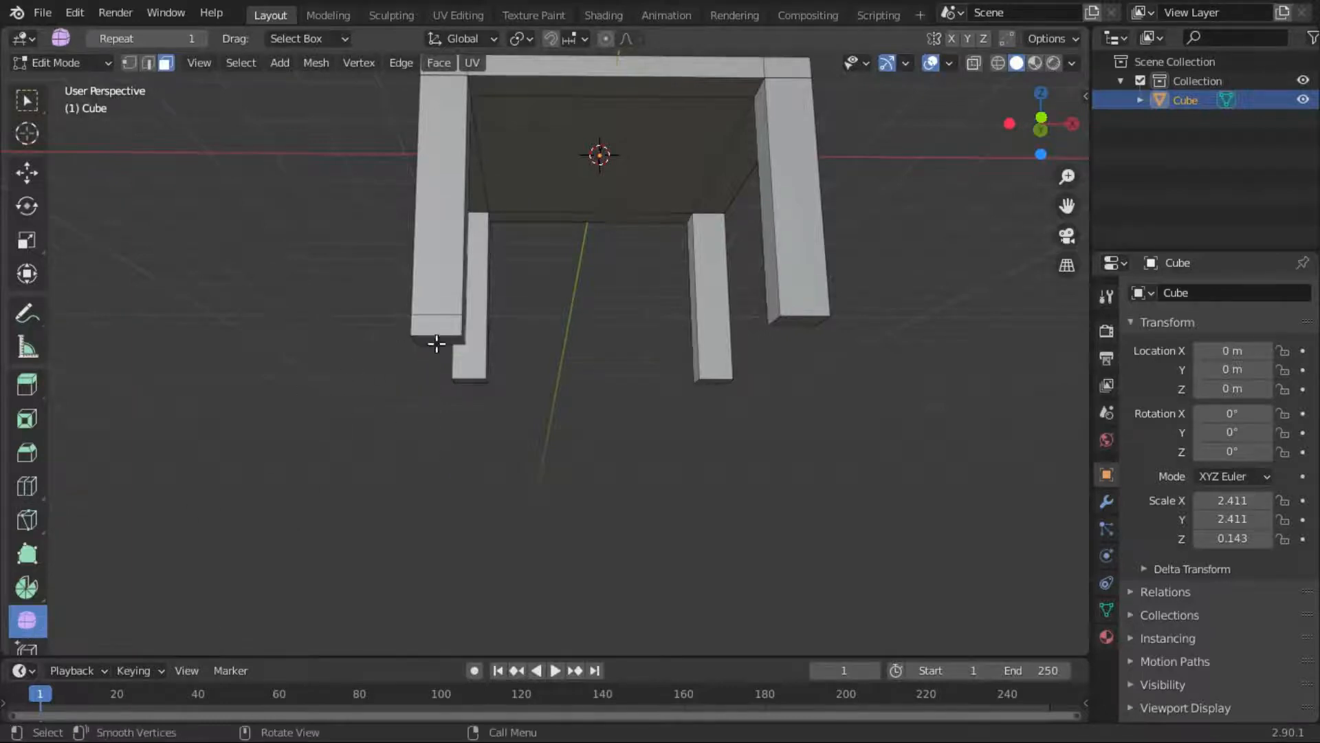
pyautogui.moveTo(427, 456); pyautogui.dragTo(436, 495)
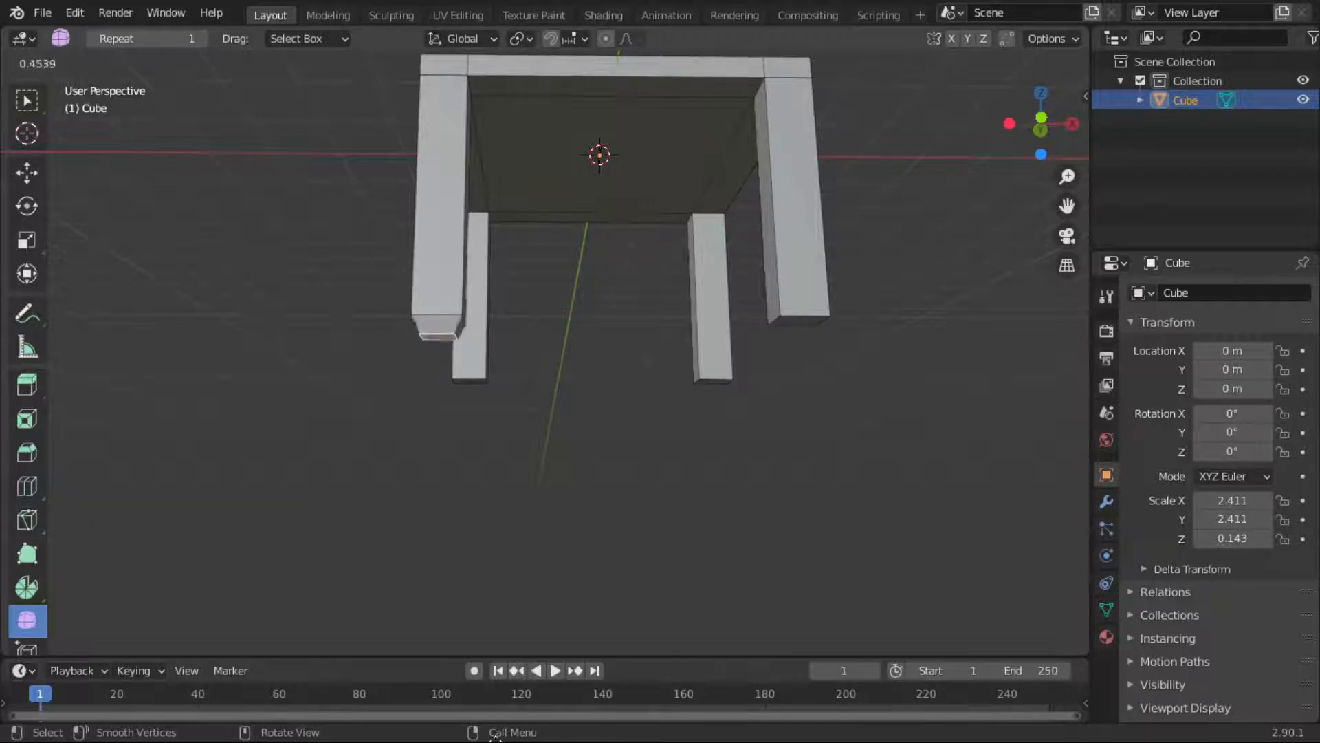
pyautogui.moveTo(124, 737); pyautogui.dragTo(3, 690)
pyautogui.rightClick(255, 160)
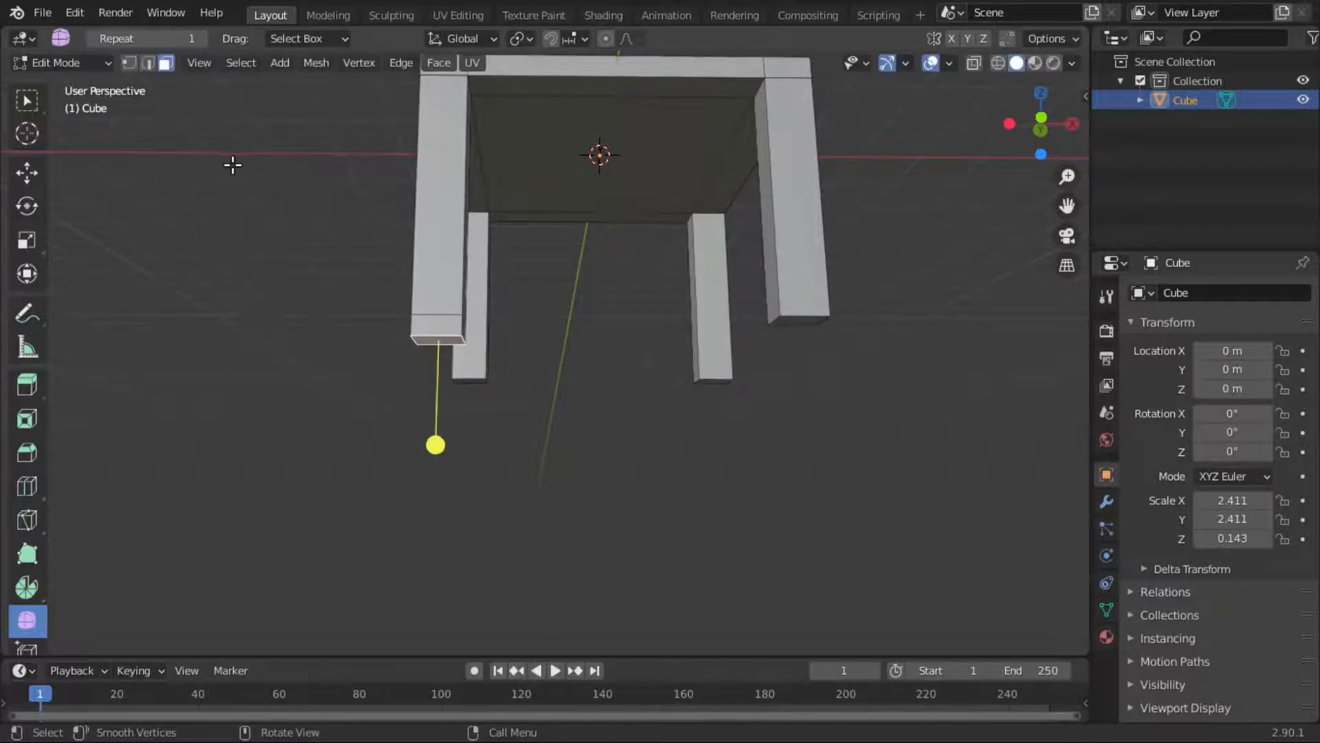
pyautogui.press('w')
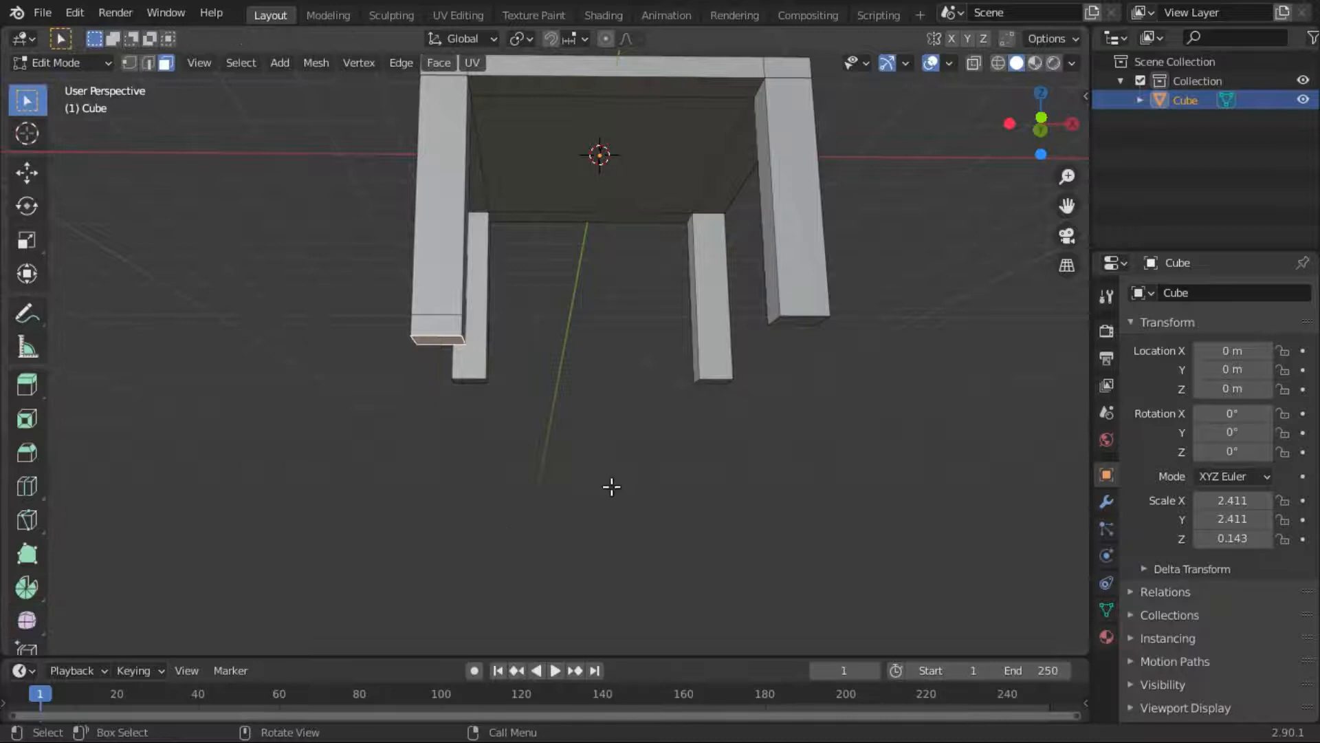
# Try to taper the leg tip by scaling down its end face uniformly
pyautogui.press('s')
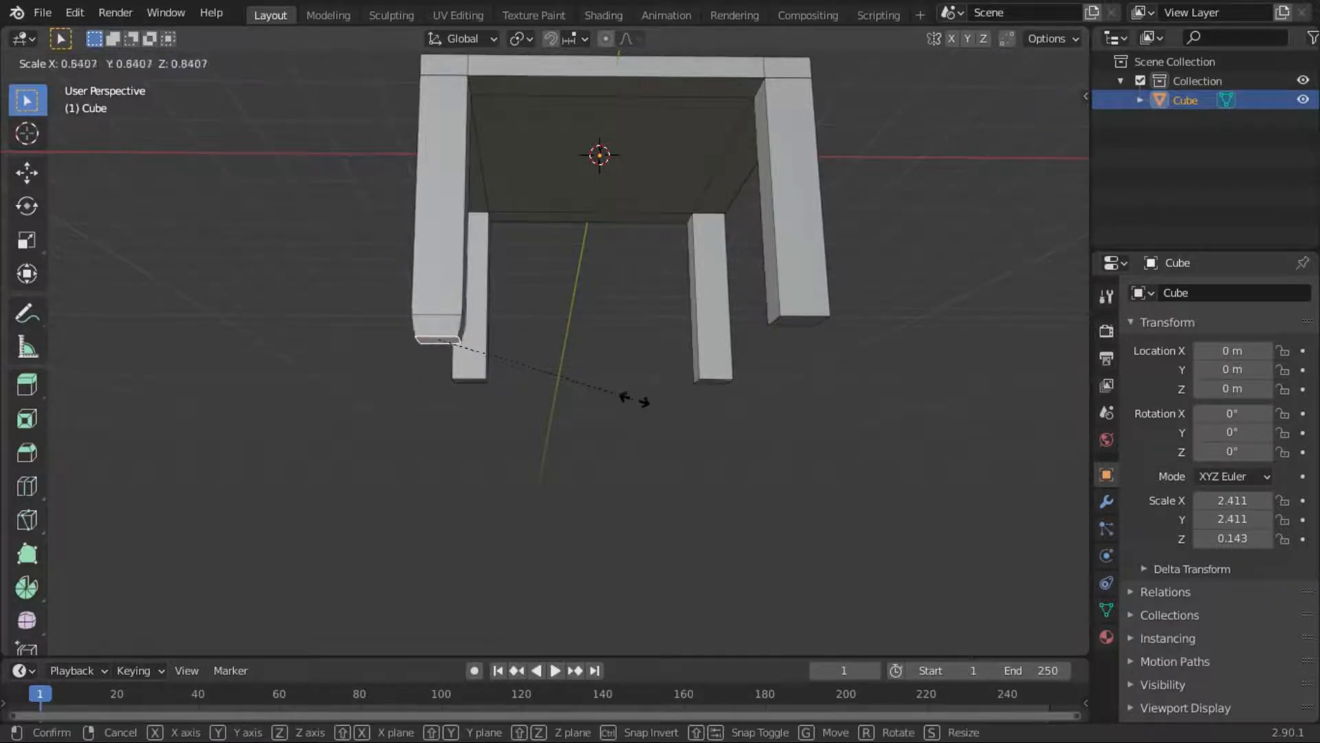
pyautogui.click(431, 369)
pyautogui.moveTo(430, 369); pyautogui.dragTo(584, 407, button='middle')
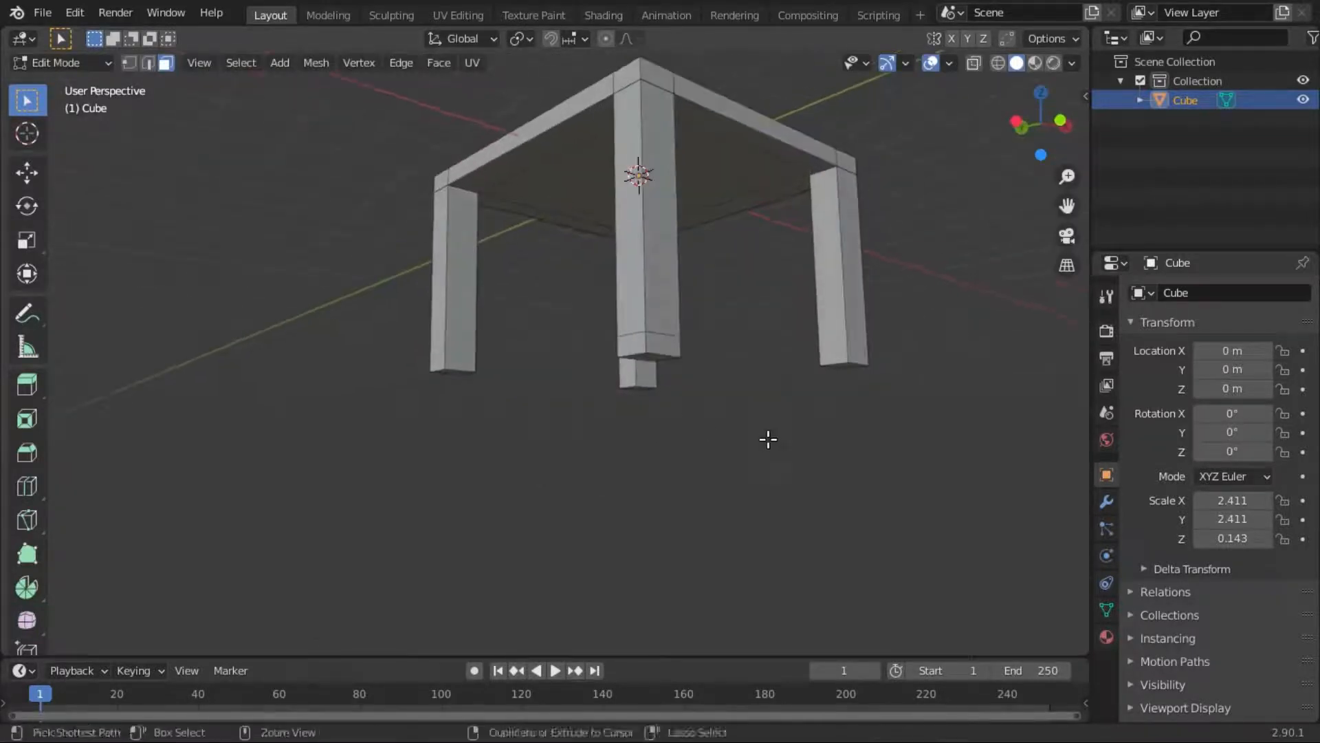
# Try extruding the leg tip about 0.57 m further with a scaled-down end face, and undo both operations
pyautogui.press('e')
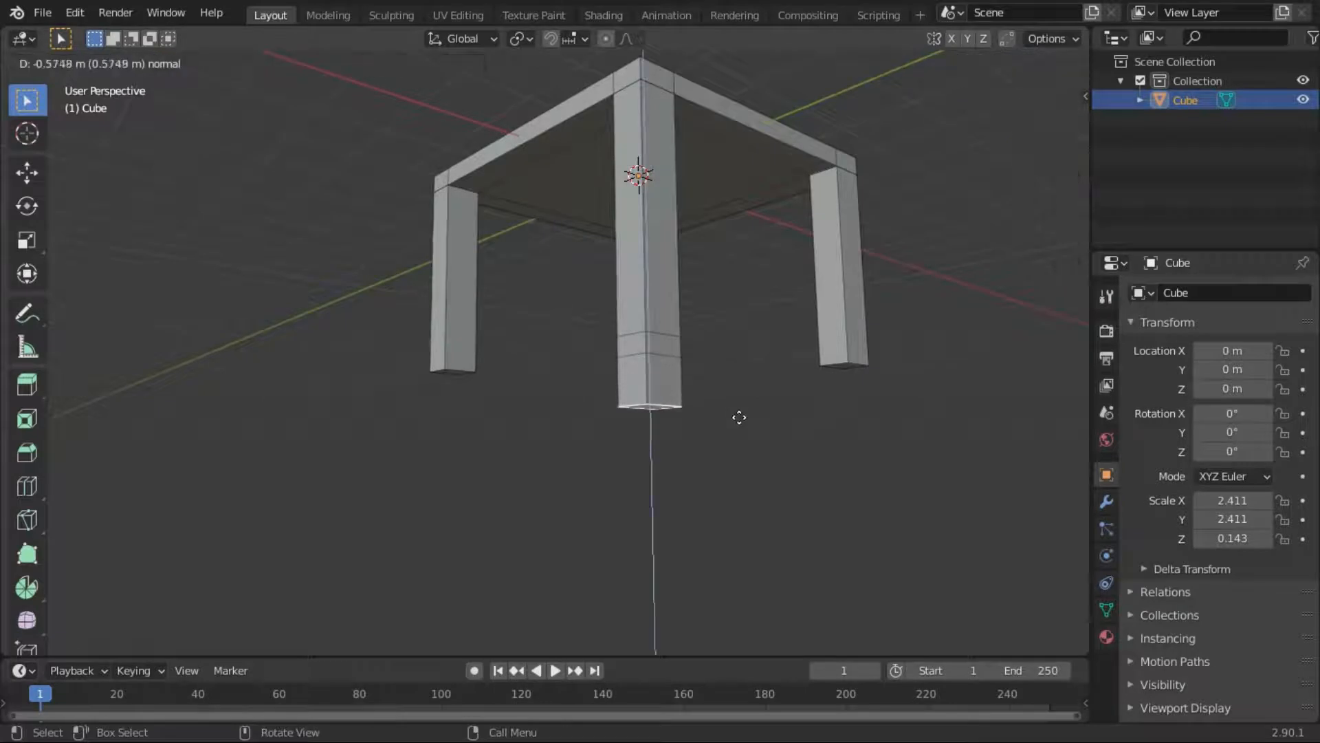
pyautogui.click(738, 417)
pyautogui.press('s')
pyautogui.click(708, 412)
pyautogui.moveTo(708, 412); pyautogui.dragTo(625, 387, button='middle')
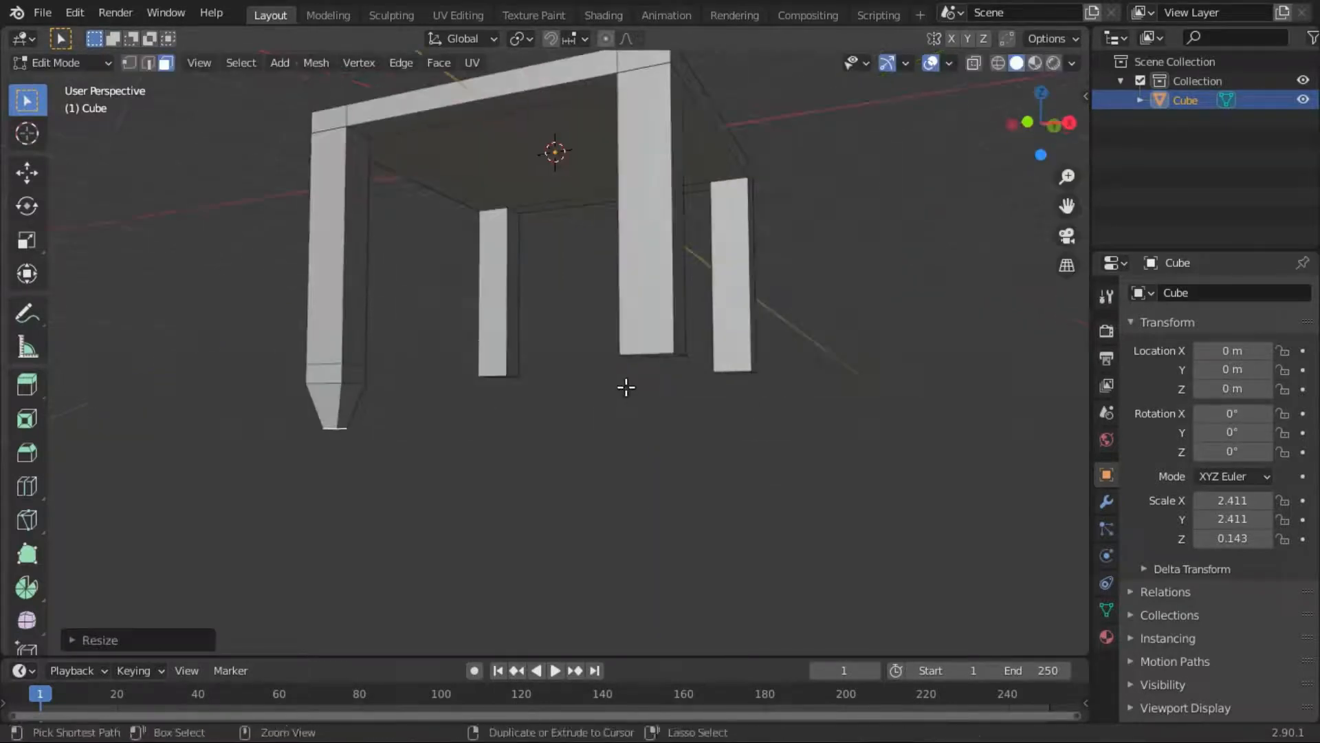
pyautogui.hotkey('ctrl', 'z')
pyautogui.hotkey('ctrl', 'z')
# Extrude the single leg's end face again, scale it down to a taper, and review the table in Object Mode
pyautogui.moveTo(523, 366); pyautogui.dragTo(660, 436, button='middle')
pyautogui.press('e')
pyautogui.click(660, 493)
pyautogui.press('s')
pyautogui.click(632, 502)
pyautogui.press('Tab')
pyautogui.scroll(-5, 558, 498)
pyautogui.moveTo(559, 498); pyautogui.dragTo(771, 510, button='middle')
# In Edit Mode, select the end faces of all four legs and extrude them slightly downward together
pyautogui.press('Tab')
pyautogui.moveTo(509, 344); pyautogui.dragTo(615, 294, button='middle')
pyautogui.press('Tab')
pyautogui.press('Tab')
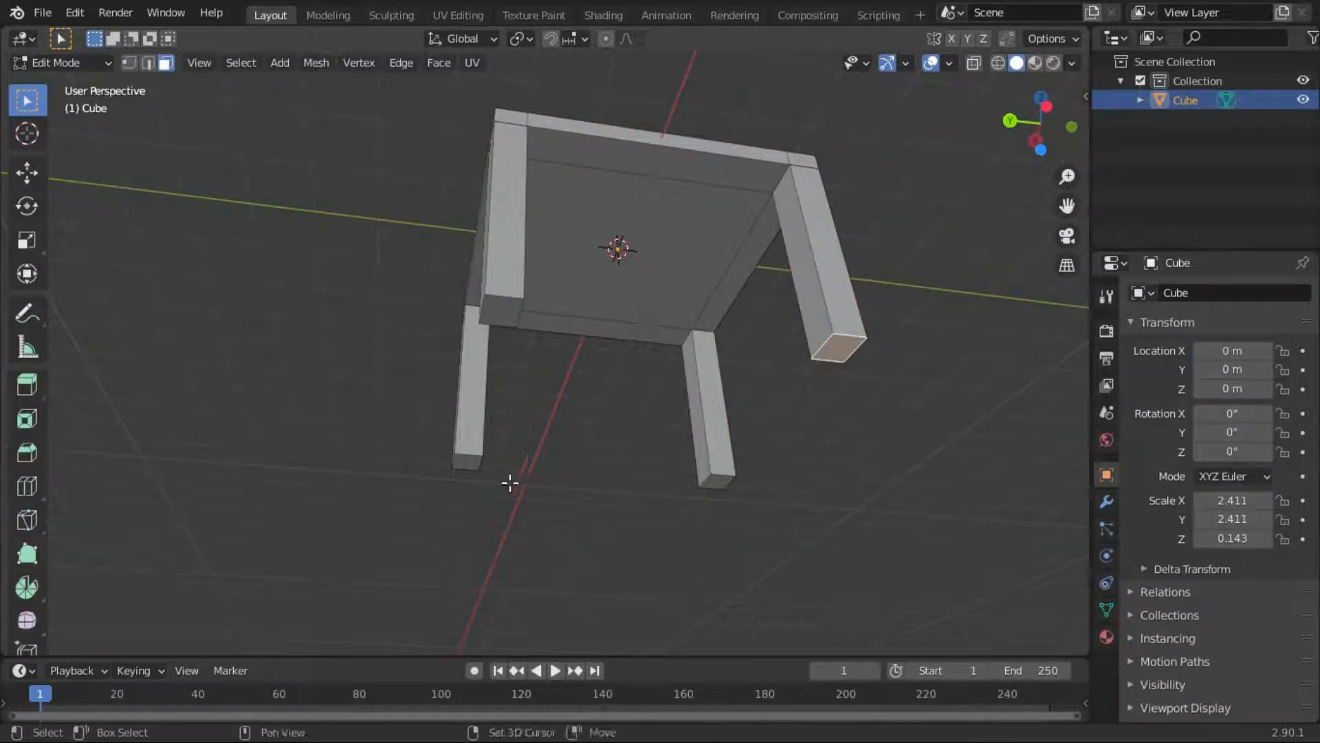
pyautogui.moveTo(723, 467); pyautogui.dragTo(666, 372, button='middle')
pyautogui.press('e')
pyautogui.click(669, 411)
# Scale one leg's end face down into a taper, and enlarge it by a factor of about 2 for a gentler slope
pyautogui.click(665, 347)
pyautogui.press('s')
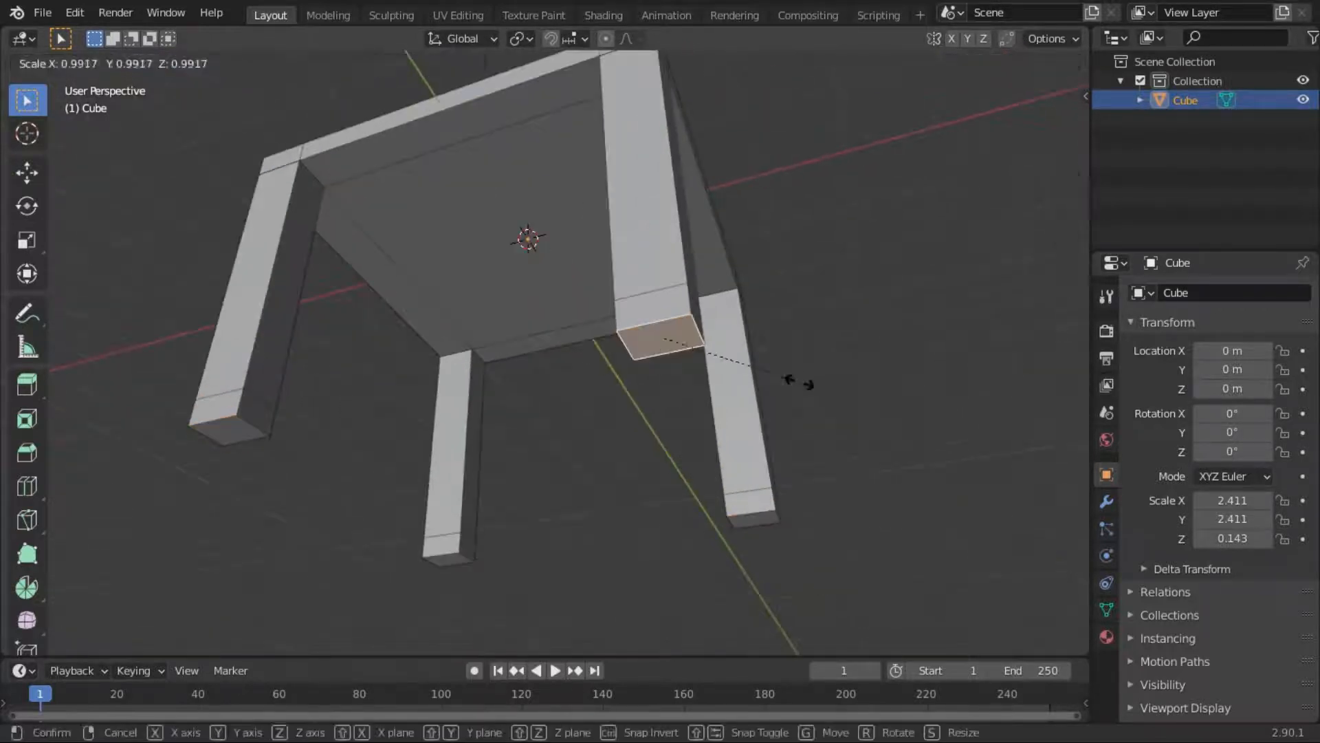
pyautogui.click(713, 348)
pyautogui.click(253, 434)
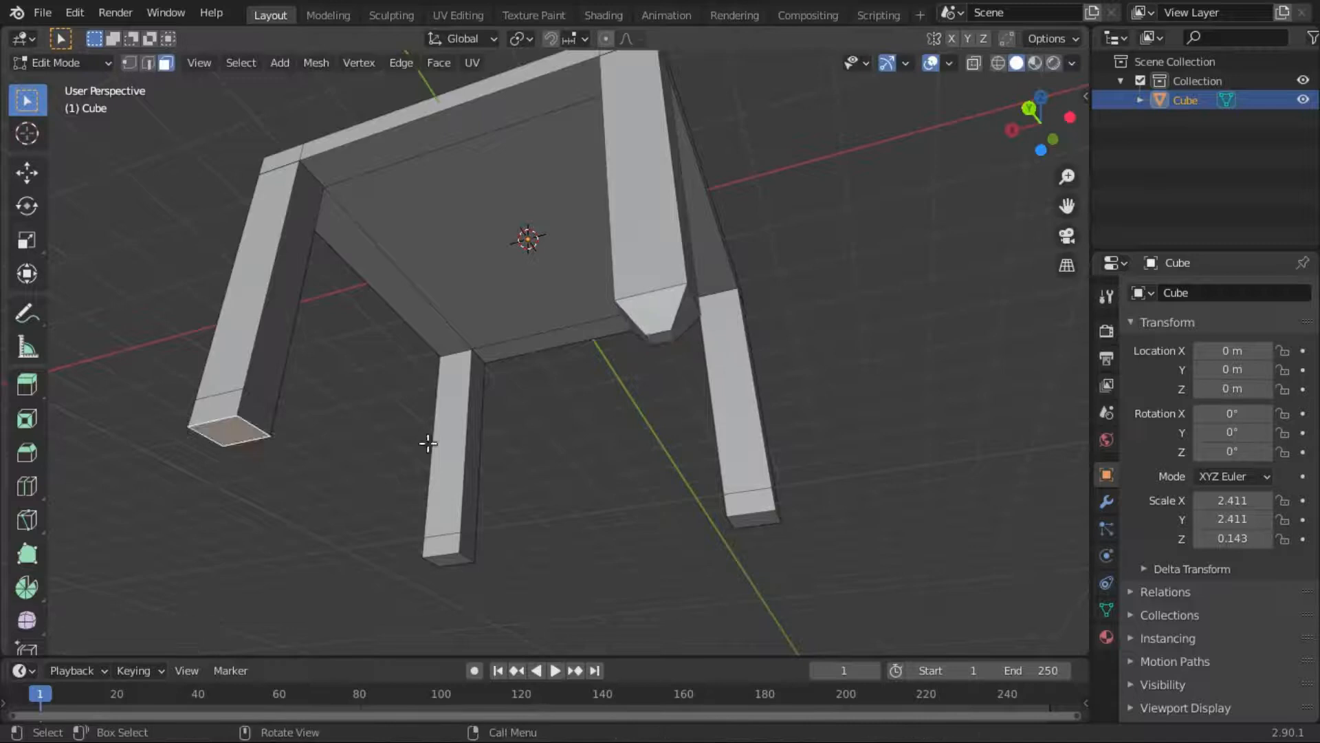
pyautogui.click(669, 344)
pyautogui.press('s')
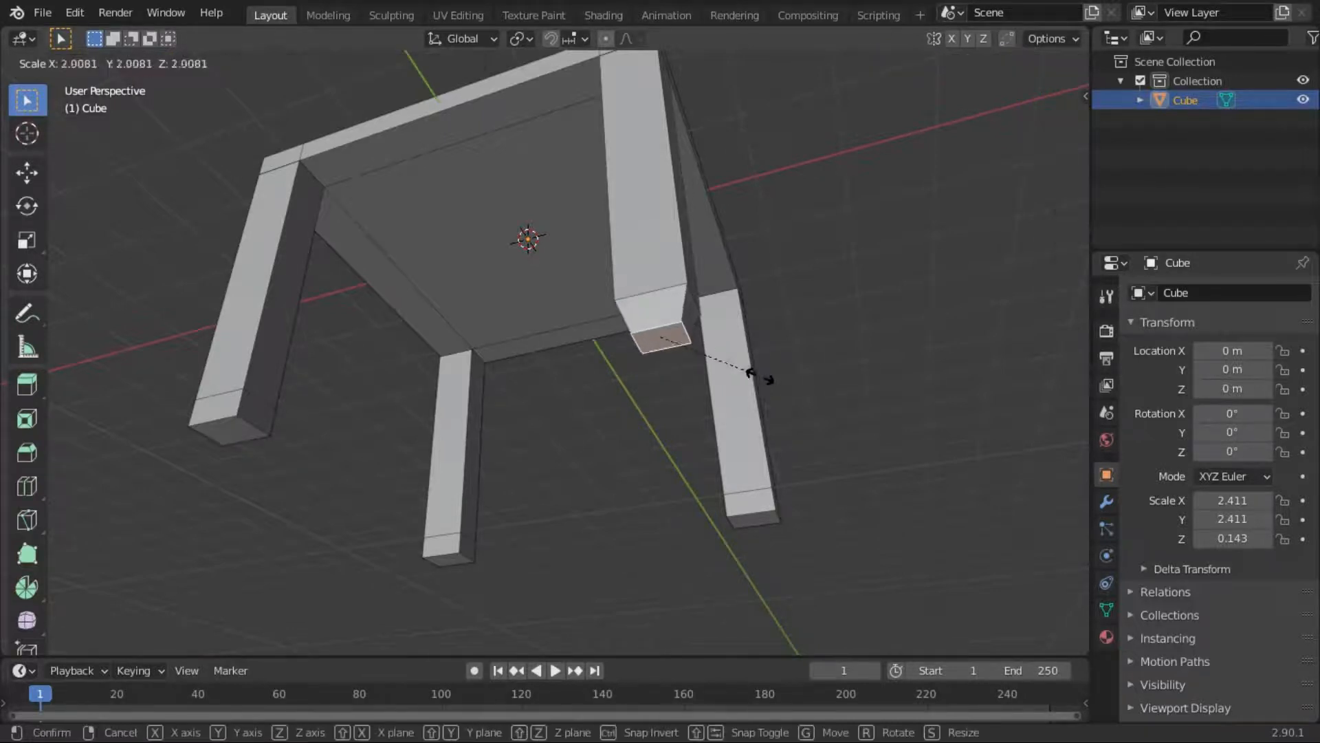
pyautogui.click(781, 357)
# Taper the second leg's tip by uniformly scaling down its end face
pyautogui.moveTo(781, 357); pyautogui.dragTo(395, 372, button='middle')
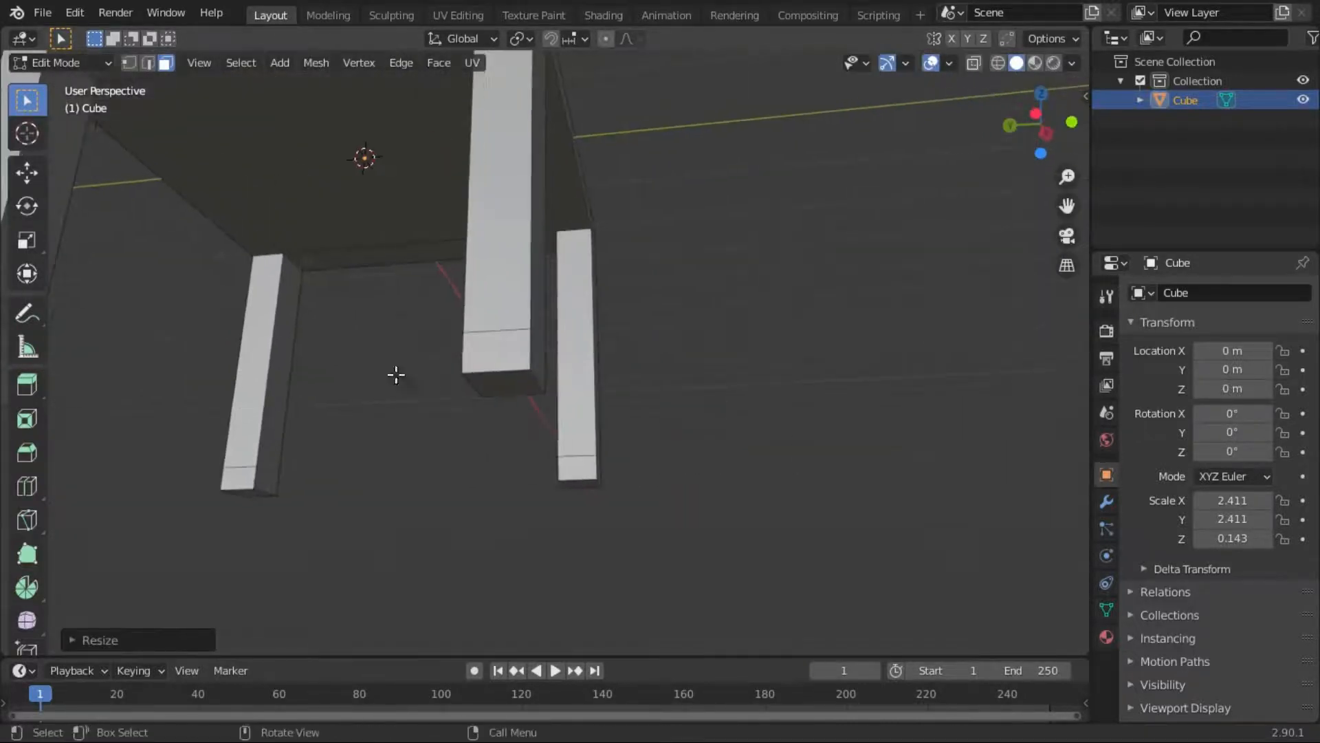
pyautogui.click(520, 372)
pyautogui.press('s')
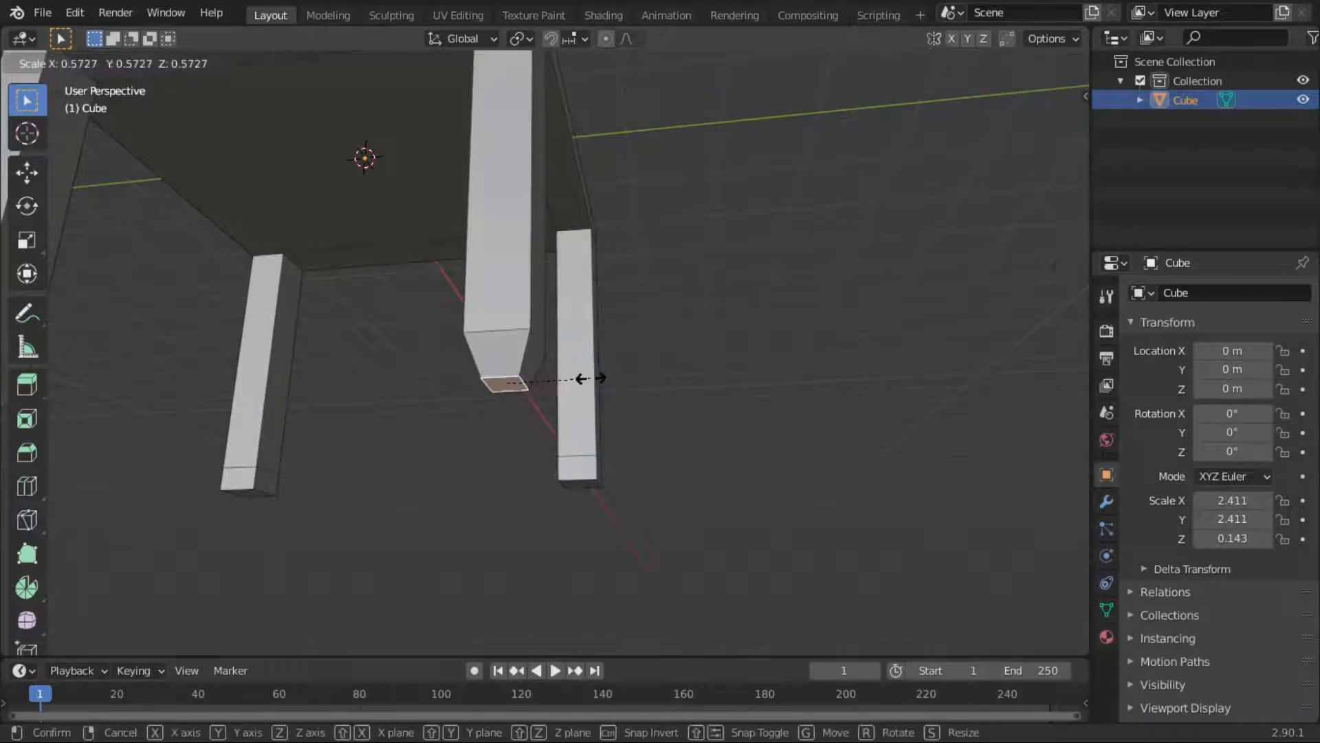
pyautogui.click(647, 389)
# Scale down the third leg's end face uniformly to give that leg a tapered tip
pyautogui.moveTo(651, 392); pyautogui.dragTo(436, 303, button='middle')
pyautogui.click(840, 354)
pyautogui.press('s')
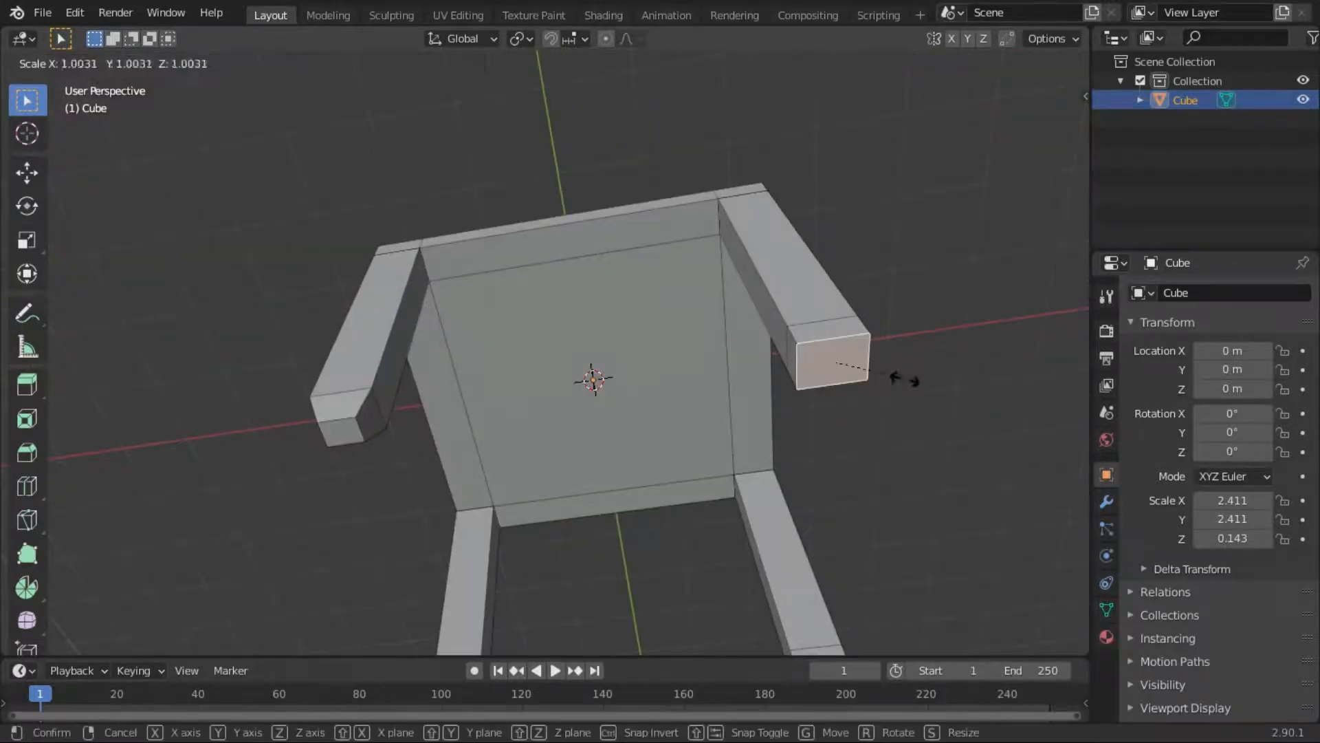
pyautogui.click(871, 379)
pyautogui.moveTo(871, 379); pyautogui.dragTo(716, 289, button='middle')
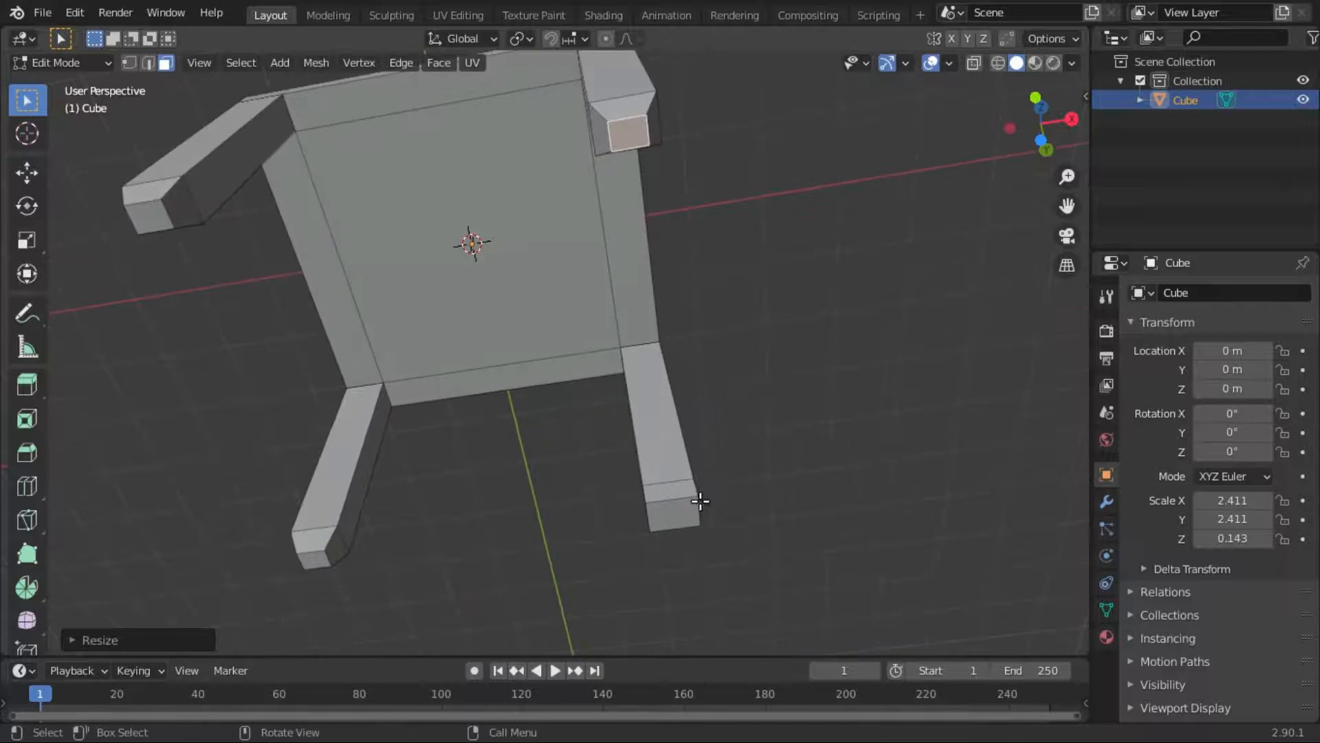
# Taper the fourth leg's tip by uniformly scaling down its end face
pyautogui.click(687, 511)
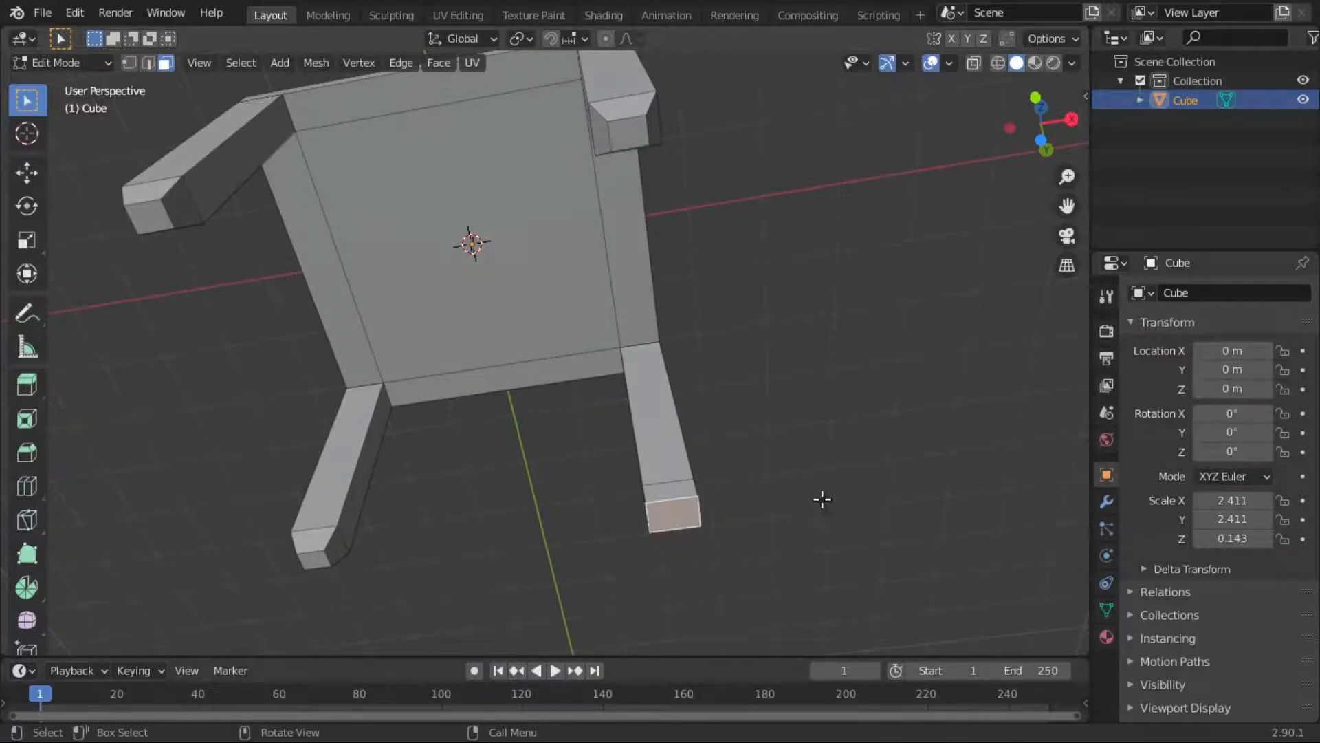
pyautogui.press('s')
pyautogui.click(777, 530)
pyautogui.moveTo(839, 427); pyautogui.dragTo(1034, 494, button='middle')
pyautogui.press('Tab')
pyautogui.rightClick(798, 423)
pyautogui.click(794, 405)
pyautogui.moveTo(848, 311)
pyautogui.mouseDown(button='middle')
pyautogui.moveTo(781, 278)
pyautogui.moveTo(650, 346)
pyautogui.moveTo(864, 407)
pyautogui.moveTo(867, 253)
pyautogui.moveTo(749, 522)
pyautogui.moveTo(818, 280)
pyautogui.mouseUp(button='middle')
pyautogui.hotkey('ctrl', 'z')
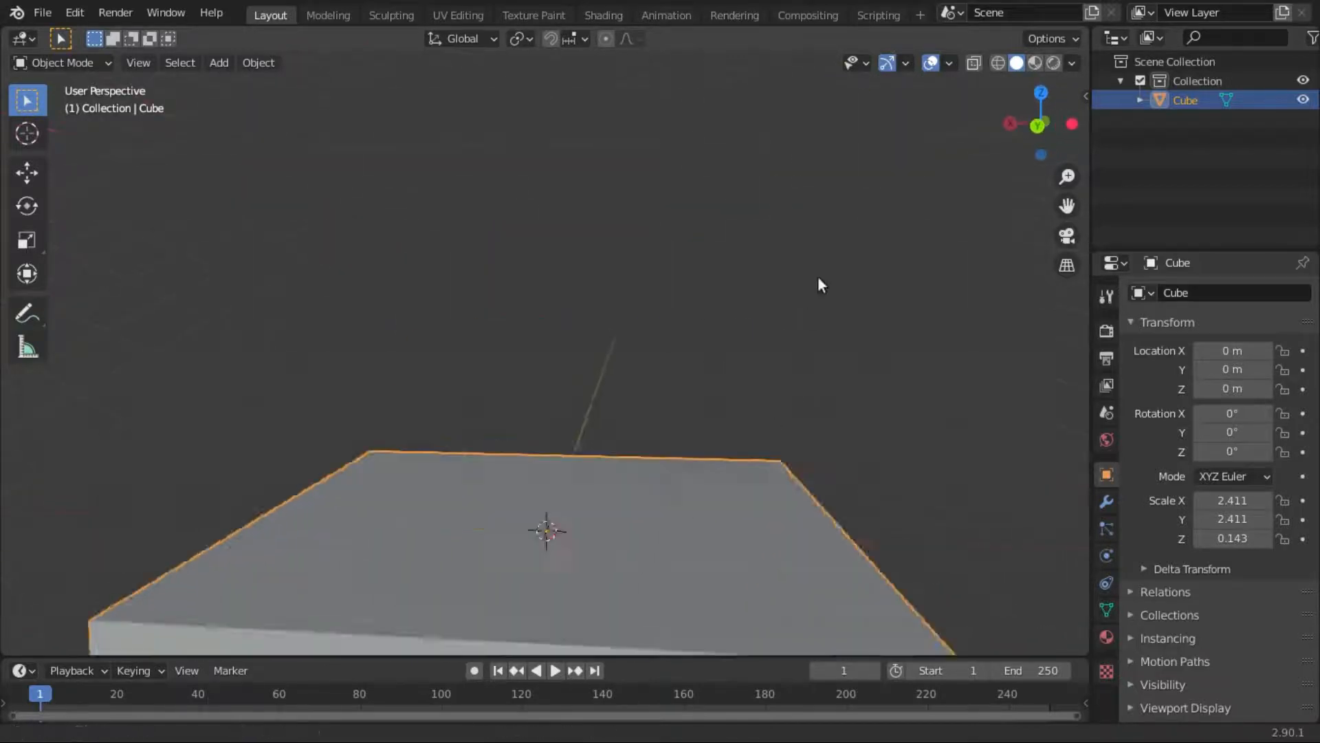
# In Edit Mode, add a centred horizontal loop cut around the side faces of the tabletop
pyautogui.scroll(-4, 818, 276)
pyautogui.click(737, 408)
pyautogui.press('Tab')
pyautogui.moveTo(737, 407); pyautogui.dragTo(762, 391, button='middle')
pyautogui.scroll(2, 756, 413)
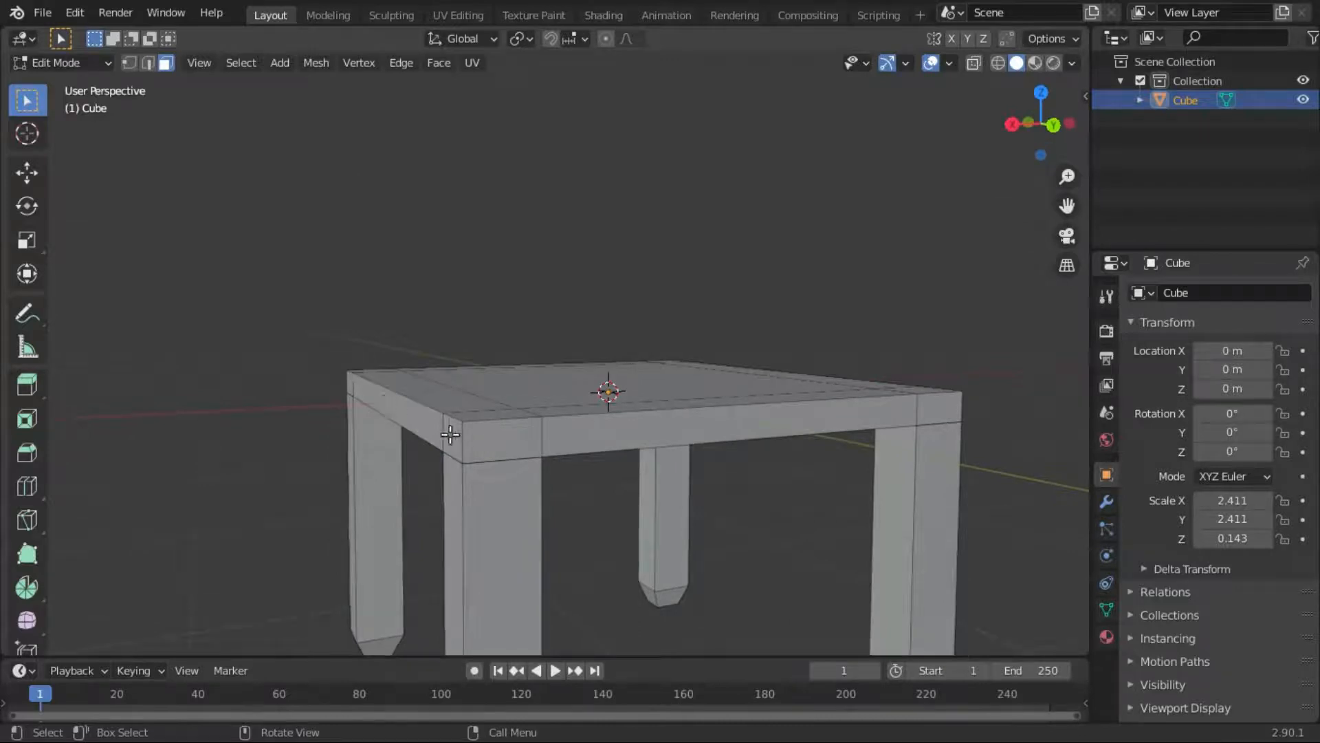
pyautogui.hotkey('ctrl', 'r')
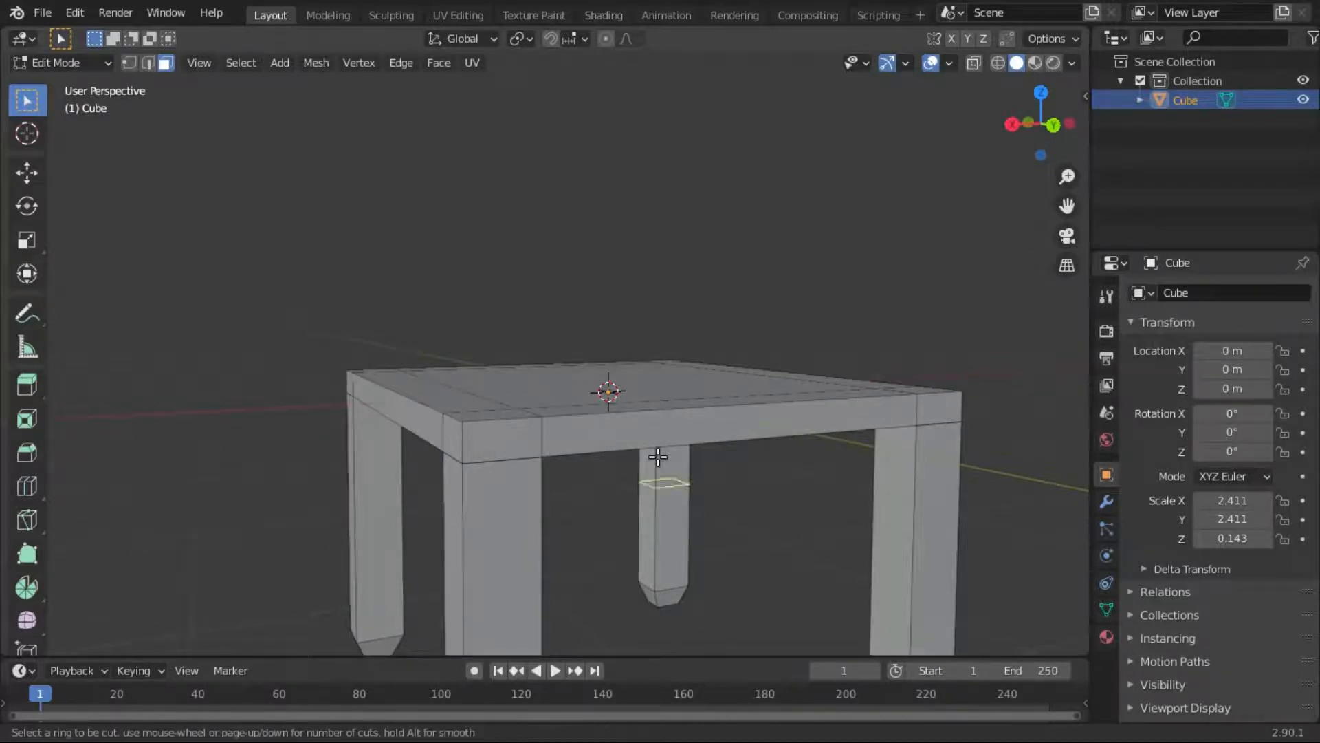
pyautogui.click(468, 436)
pyautogui.rightClick(468, 436)
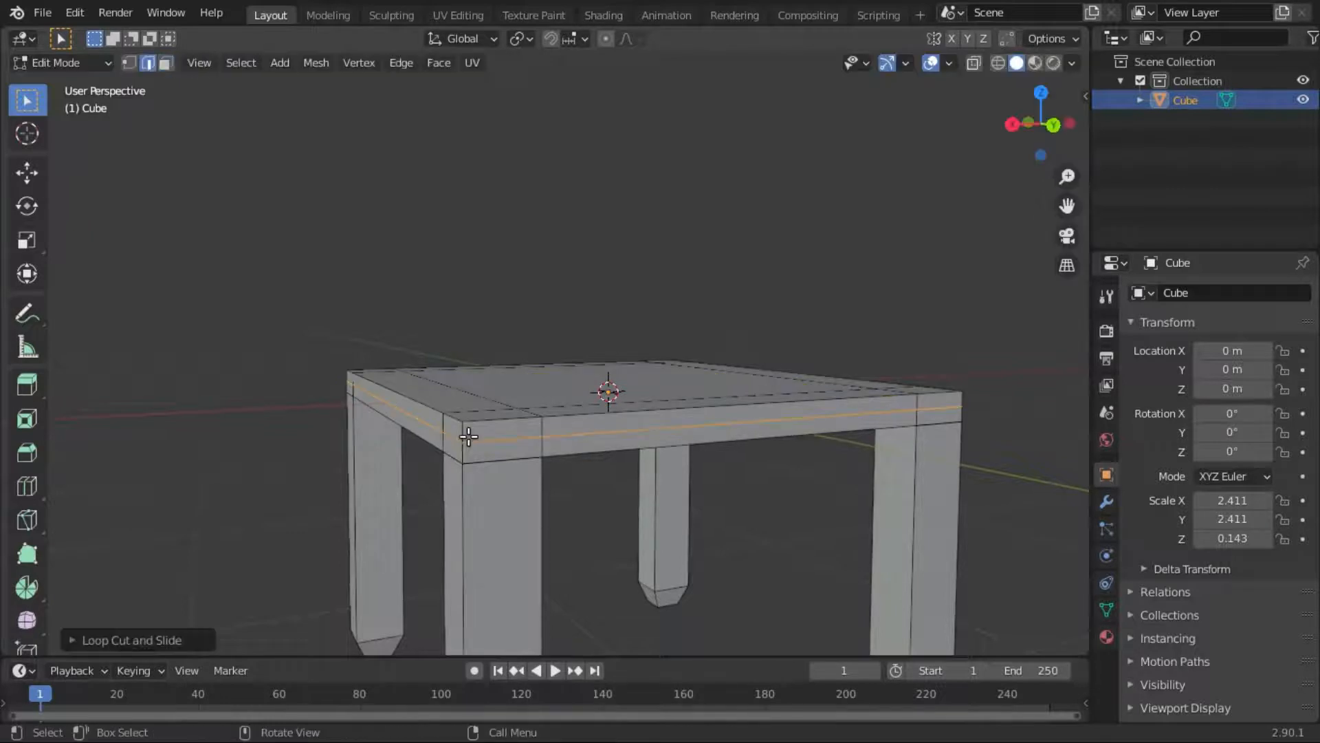
# Scale the tabletop's new edge loop outward so the rim gets a pointed profile
pyautogui.press('s')
pyautogui.click(877, 572)
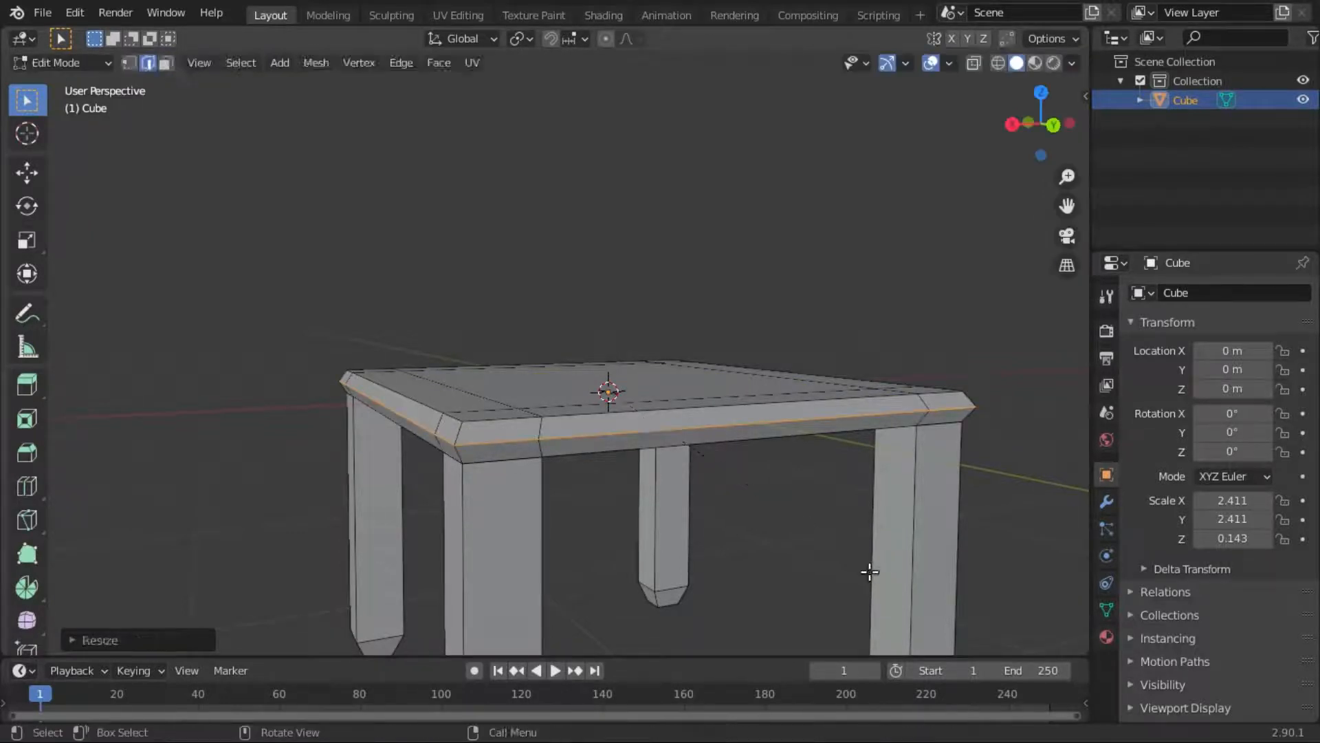
pyautogui.press('Tab')
pyautogui.moveTo(799, 532); pyautogui.dragTo(133, 586, button='middle')
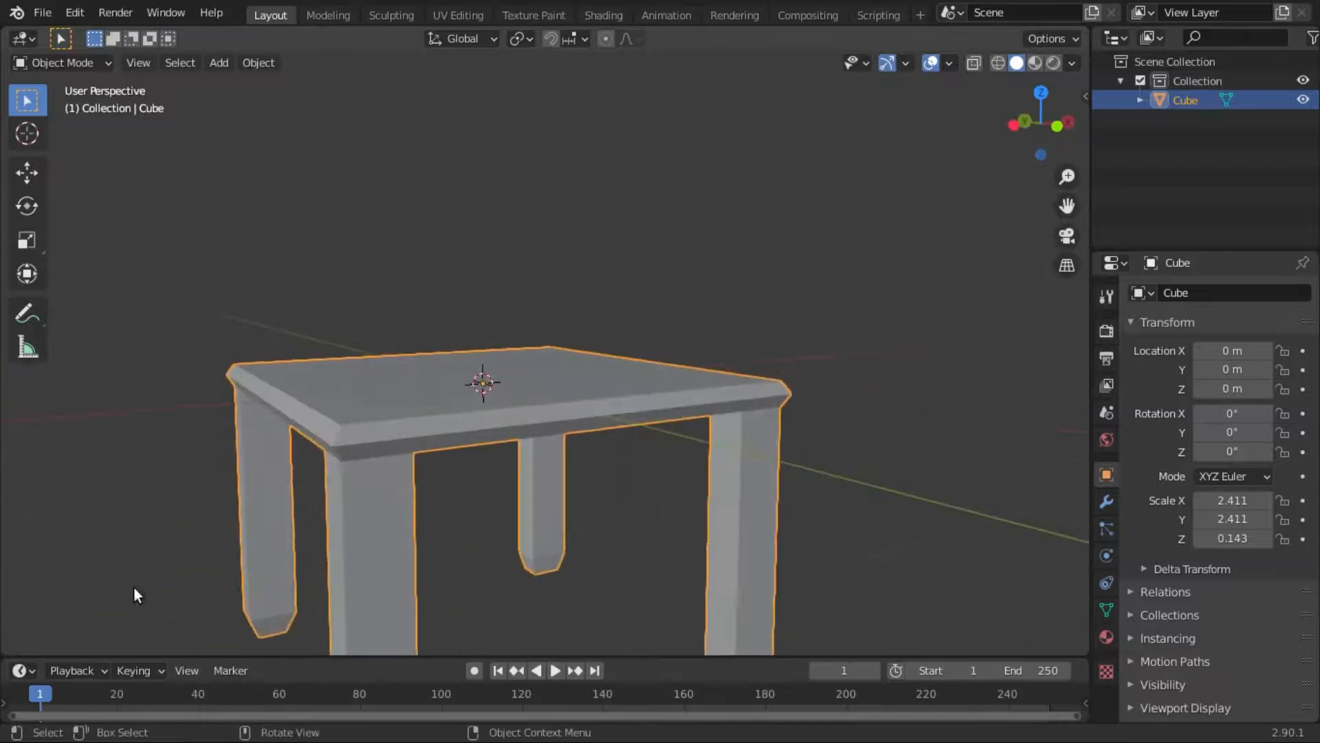
pyautogui.scroll(3, 539, 474)
pyautogui.press('Tab')
pyautogui.moveTo(861, 422); pyautogui.dragTo(609, 409, button='middle')
pyautogui.scroll(3, 710, 460)
pyautogui.scroll(3, 690, 460)
pyautogui.click(935, 515)
pyautogui.press('1')
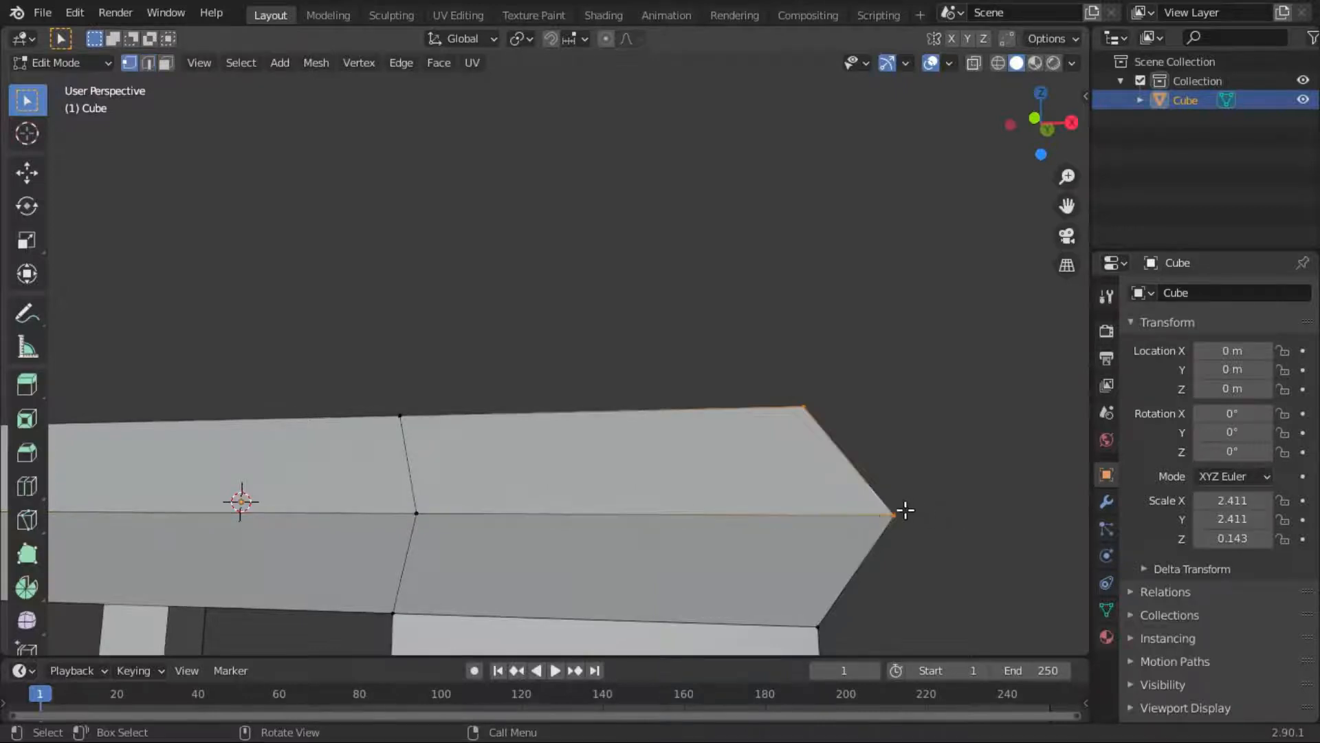
pyautogui.moveTo(945, 527); pyautogui.dragTo(971, 534, button='middle')
pyautogui.click(987, 535)
pyautogui.press('g')
pyautogui.rightClick(974, 524)
pyautogui.press('Tab')
pyautogui.scroll(-5, 860, 509)
# Select the middle edge loop of the tabletop rim in edge selection mode and adjust its uniform scale slightly
pyautogui.moveTo(799, 509); pyautogui.dragTo(534, 540, button='middle')
pyautogui.press('Tab')
pyautogui.press('2')
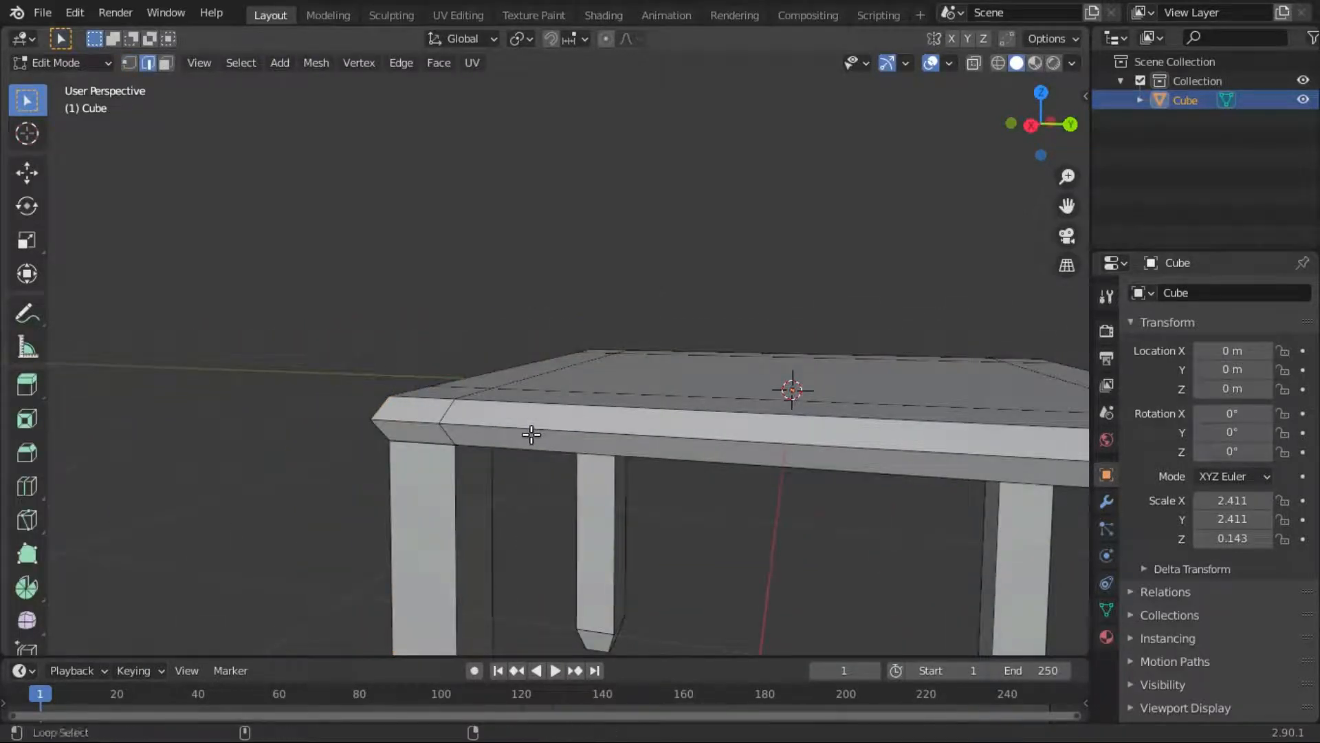
pyautogui.moveTo(530, 431); pyautogui.dragTo(826, 481, button='middle')
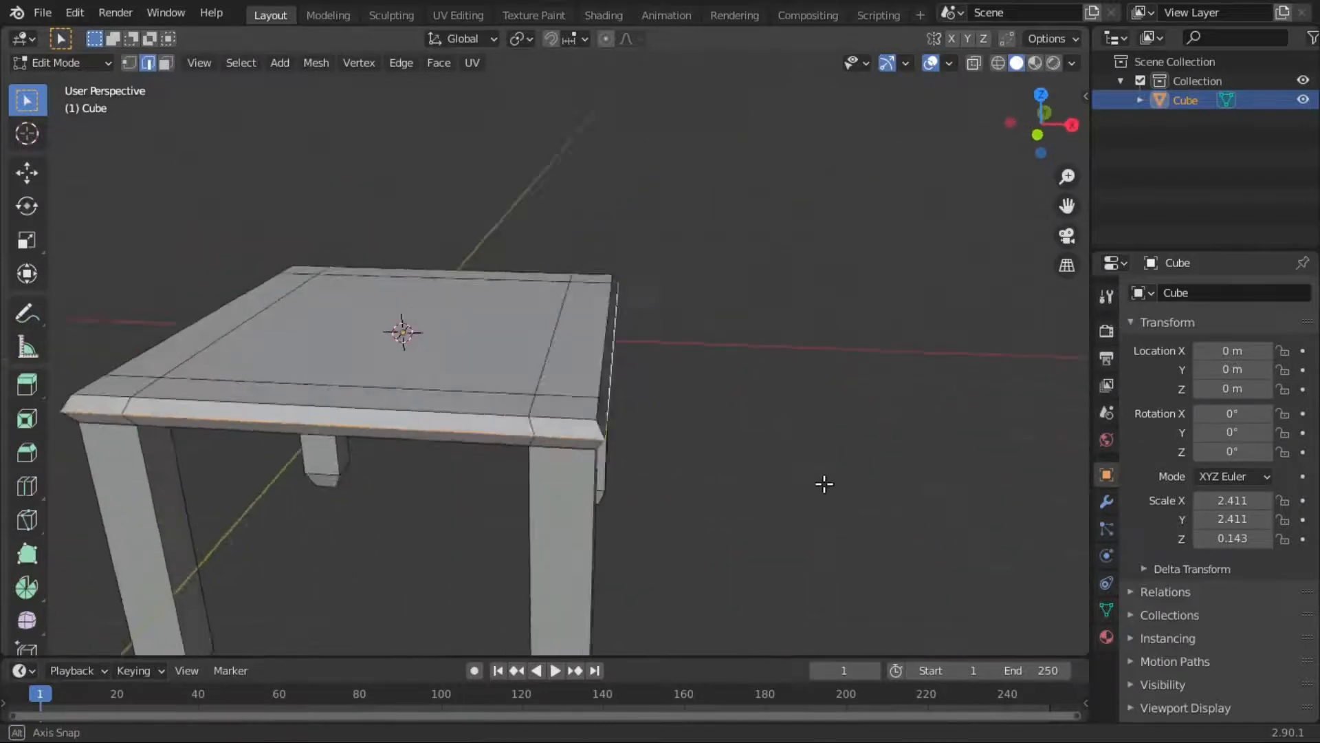
pyautogui.press('s')
pyautogui.click(827, 477)
pyautogui.press('Tab')
pyautogui.moveTo(755, 424); pyautogui.dragTo(923, 432, button='middle')
pyautogui.press('Tab')
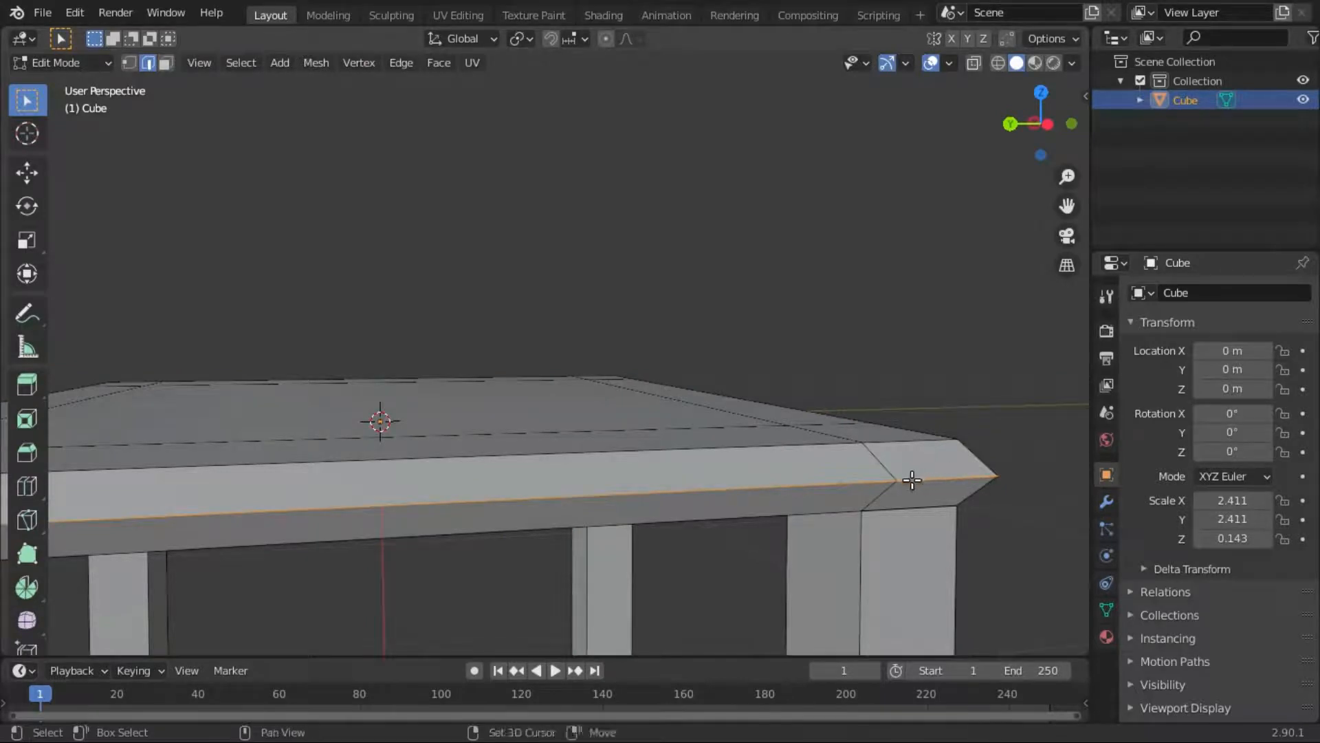
# Reselect the rim's middle edge loop and fine-tune how far it sticks out by scaling it again
pyautogui.click(1023, 343)
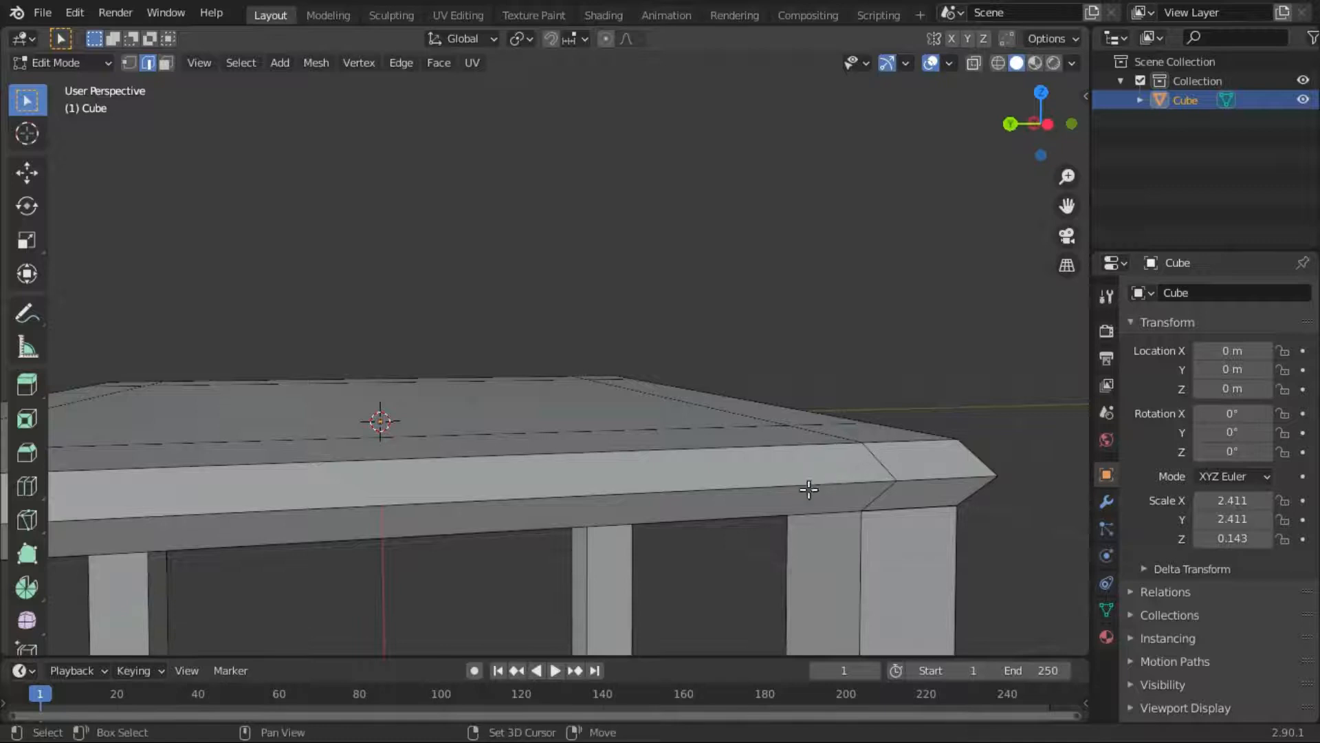
pyautogui.keyDown('alt'); pyautogui.click(776, 483); pyautogui.keyUp('alt')
pyautogui.moveTo(944, 533); pyautogui.dragTo(692, 528, button='middle')
pyautogui.press('s')
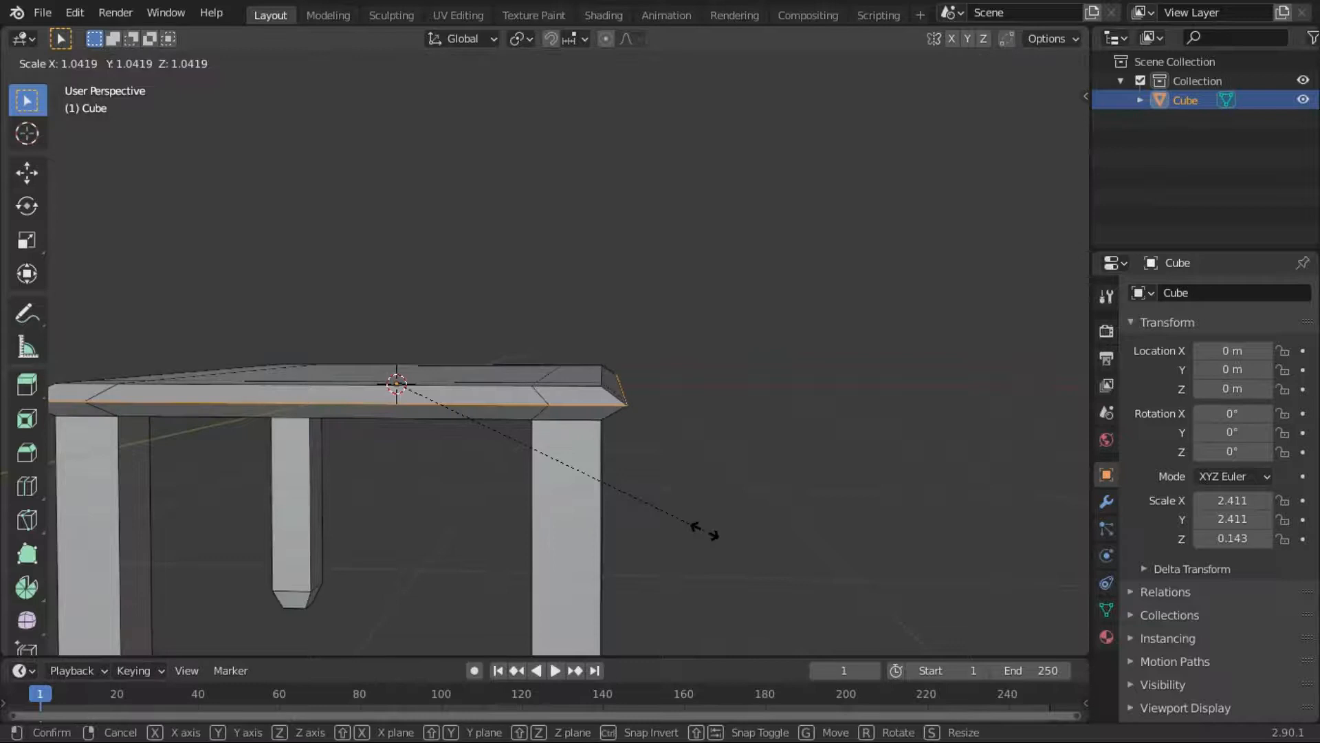
pyautogui.click(696, 525)
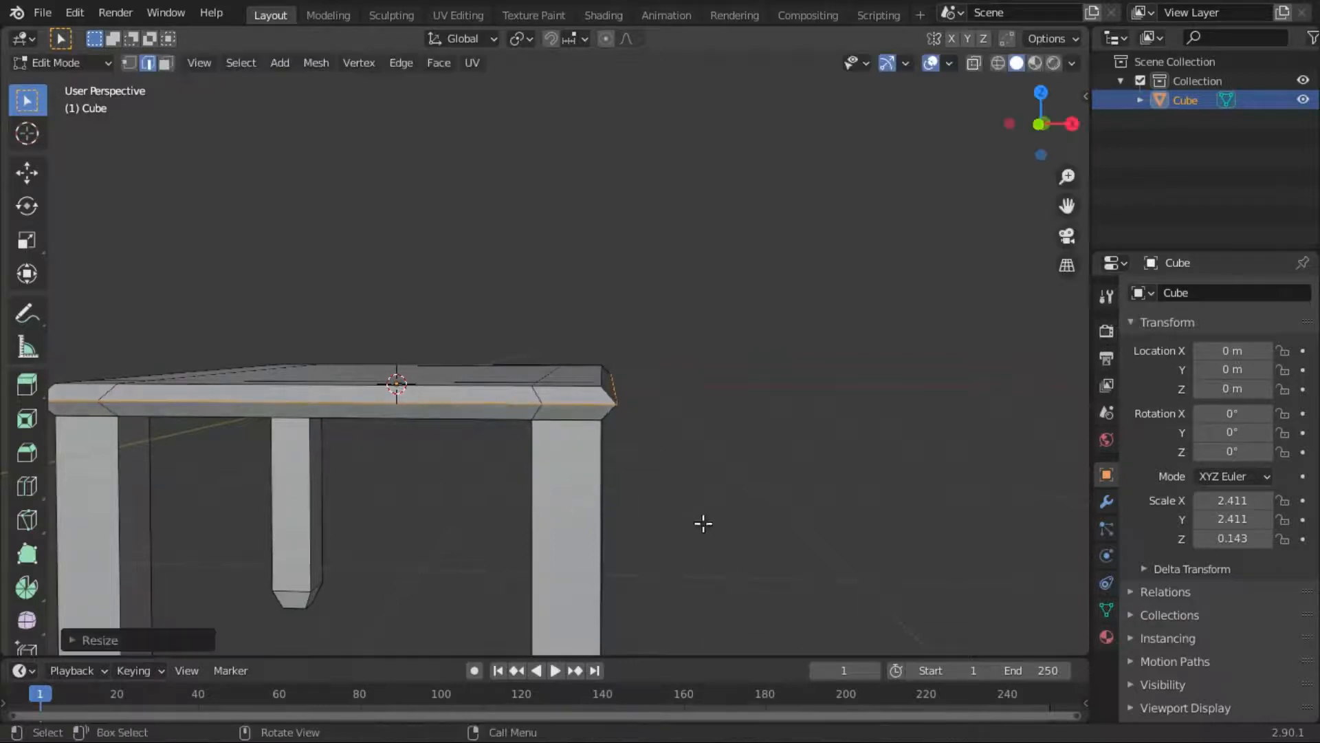
pyautogui.press('Tab')
pyautogui.scroll(-3, 734, 507)
pyautogui.moveTo(732, 505); pyautogui.dragTo(704, 530, button='middle')
pyautogui.scroll(3, 705, 563)
# In face selection mode, select all faces of the tabletop's upper surface using circle select
pyautogui.press('Tab')
pyautogui.scroll(-2, 663, 492)
pyautogui.click(467, 474)
pyautogui.press('3')
pyautogui.keyDown('shift'); pyautogui.click(275, 415); pyautogui.keyUp('shift')
pyautogui.keyDown('shift'); pyautogui.click(407, 526); pyautogui.keyUp('shift')
pyautogui.click(398, 526)
pyautogui.moveTo(422, 498)
pyautogui.mouseDown(button='middle')
pyautogui.moveTo(550, 383)
pyautogui.moveTo(666, 394)
pyautogui.moveTo(563, 442)
pyautogui.moveTo(557, 413)
pyautogui.mouseUp(button='middle')
pyautogui.press('c')
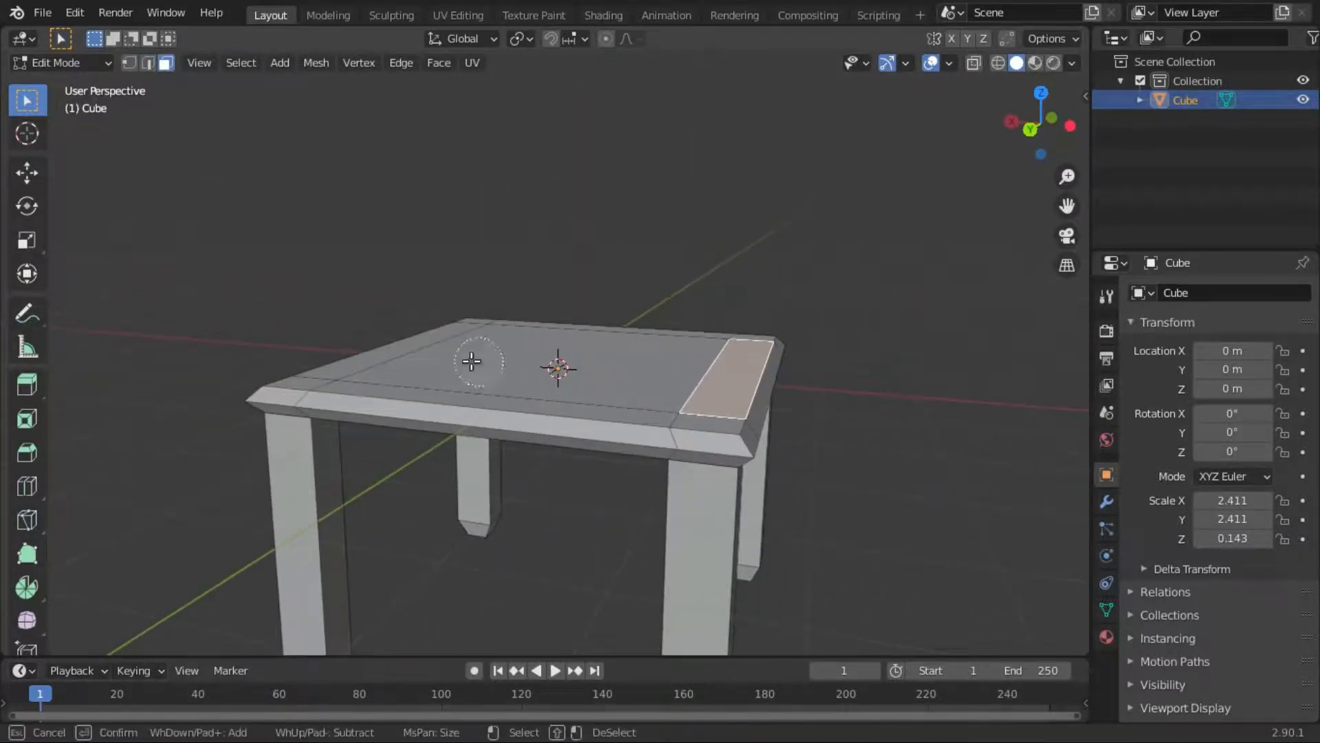
pyautogui.moveTo(472, 366); pyautogui.dragTo(392, 371)
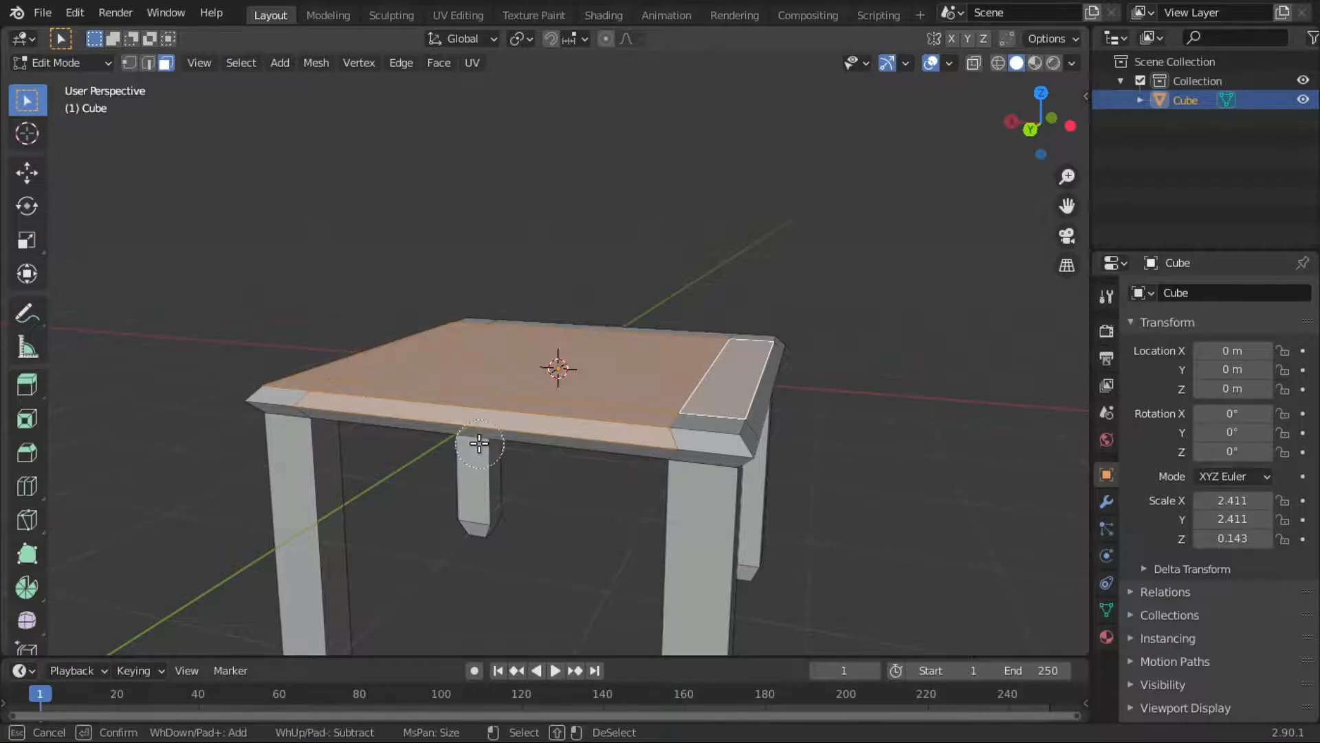
pyautogui.moveTo(479, 443); pyautogui.dragTo(608, 444, button='middle')
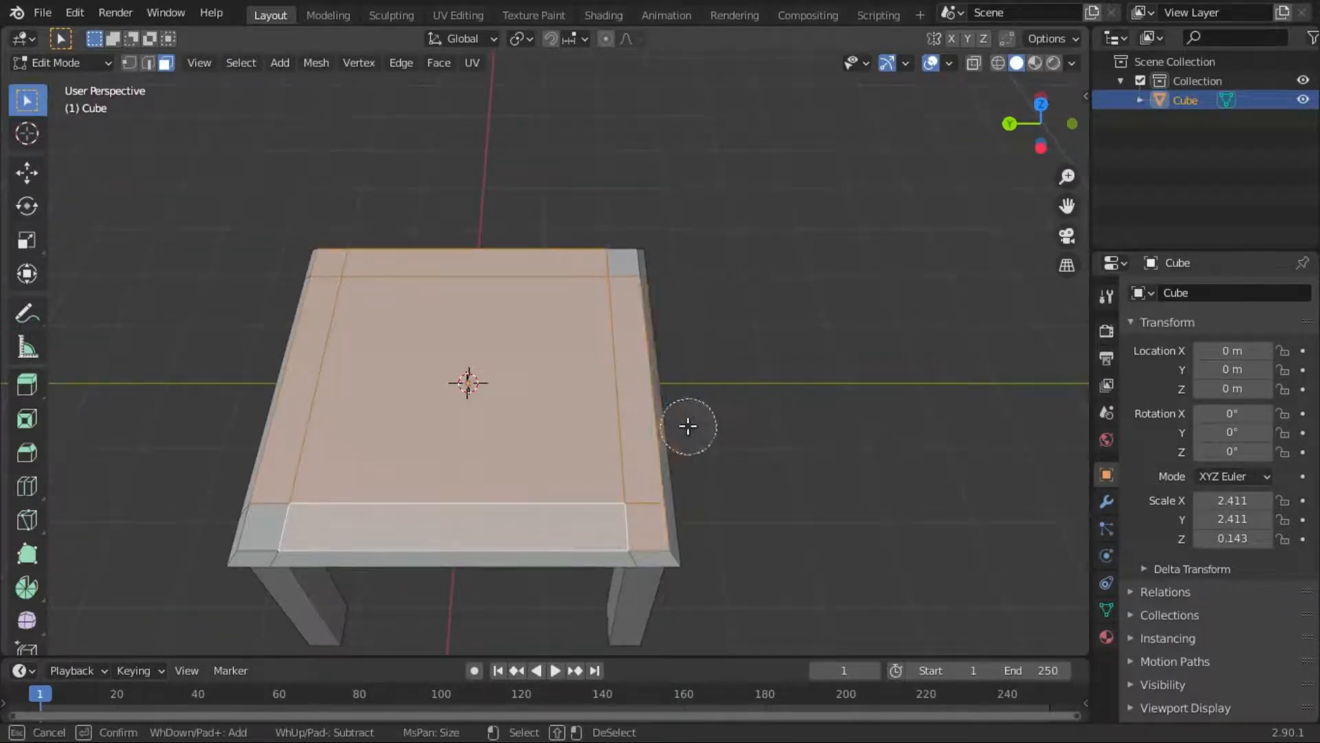
pyautogui.moveTo(592, 289); pyautogui.dragTo(346, 540)
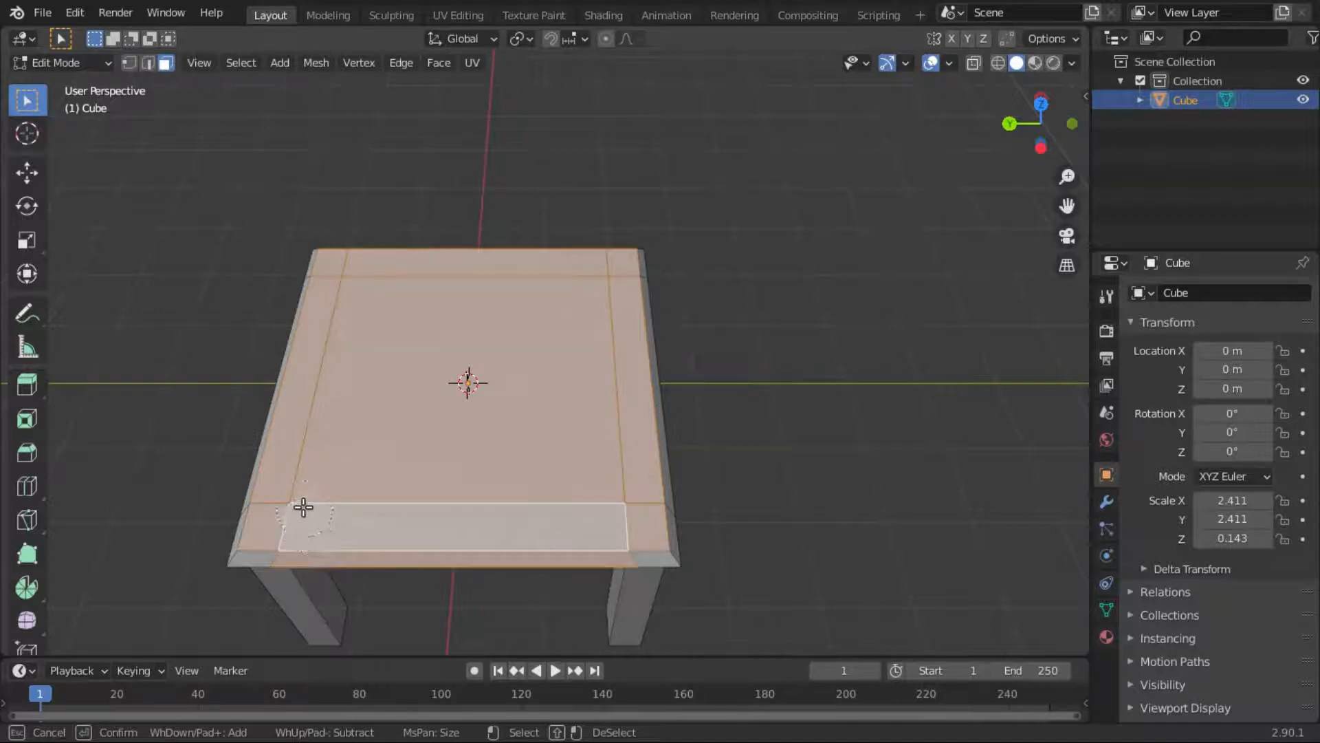
pyautogui.press('Escape')
# Move the selected upper faces up along the Z axis to thicken the tabletop
pyautogui.moveTo(701, 466); pyautogui.dragTo(751, 383, button='middle')
pyautogui.press('g')
pyautogui.press('z')
pyautogui.click(934, 348)
pyautogui.press('Tab')
pyautogui.press('Tab')
pyautogui.scroll(-2, 763, 378)
pyautogui.scroll(2, 747, 392)
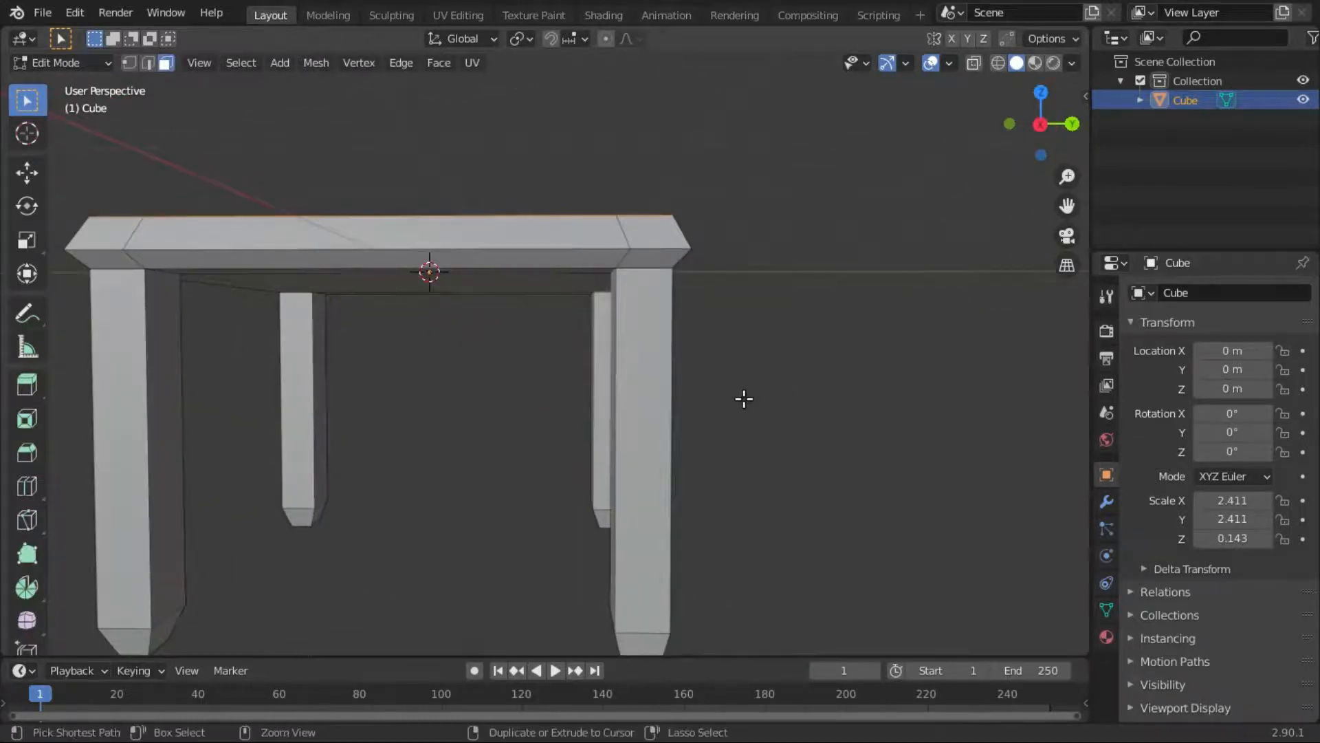
# Try adding a loop cut to one leg, sliding it toward the tabletop and scaling it
pyautogui.hotkey('ctrl', 'r')
pyautogui.click(666, 380)
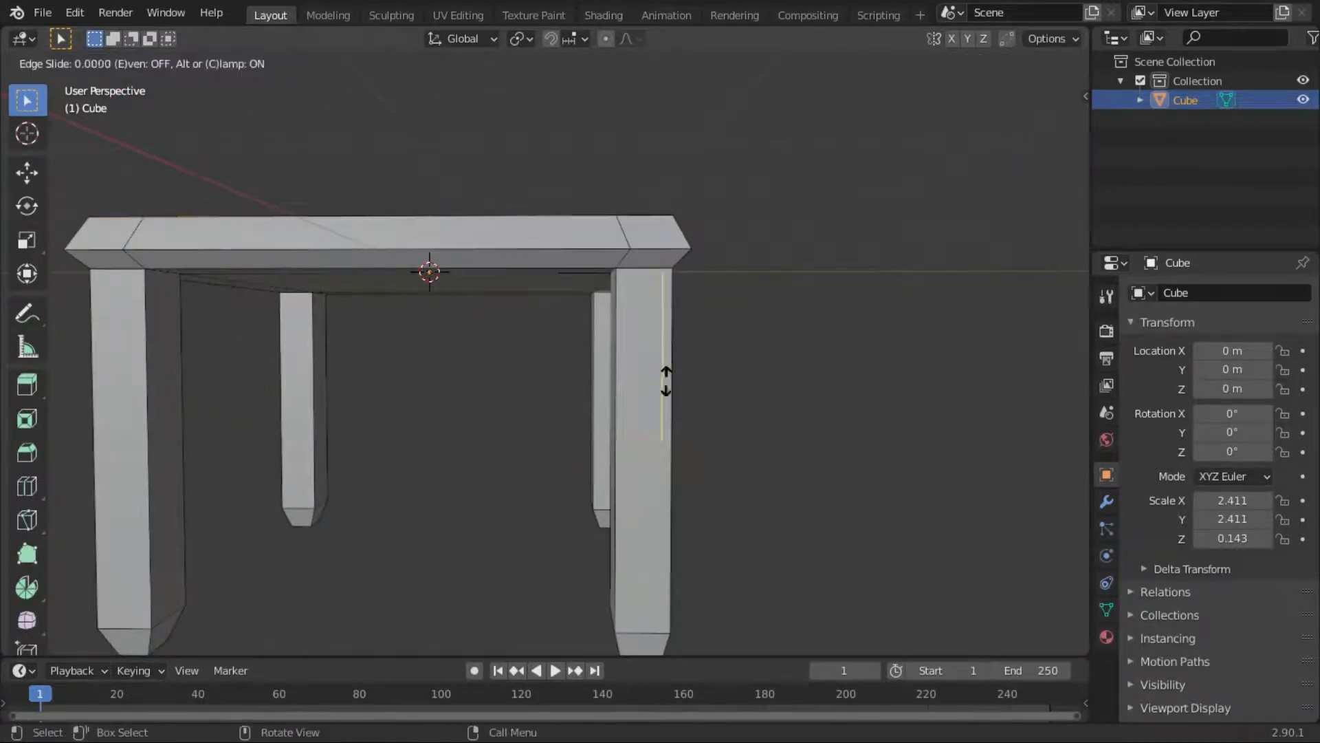
pyautogui.click(667, 308)
pyautogui.press('s')
pyautogui.click(797, 425)
pyautogui.moveTo(708, 415)
pyautogui.mouseDown(button='middle')
pyautogui.moveTo(569, 395)
pyautogui.moveTo(687, 416)
pyautogui.mouseUp(button='middle')
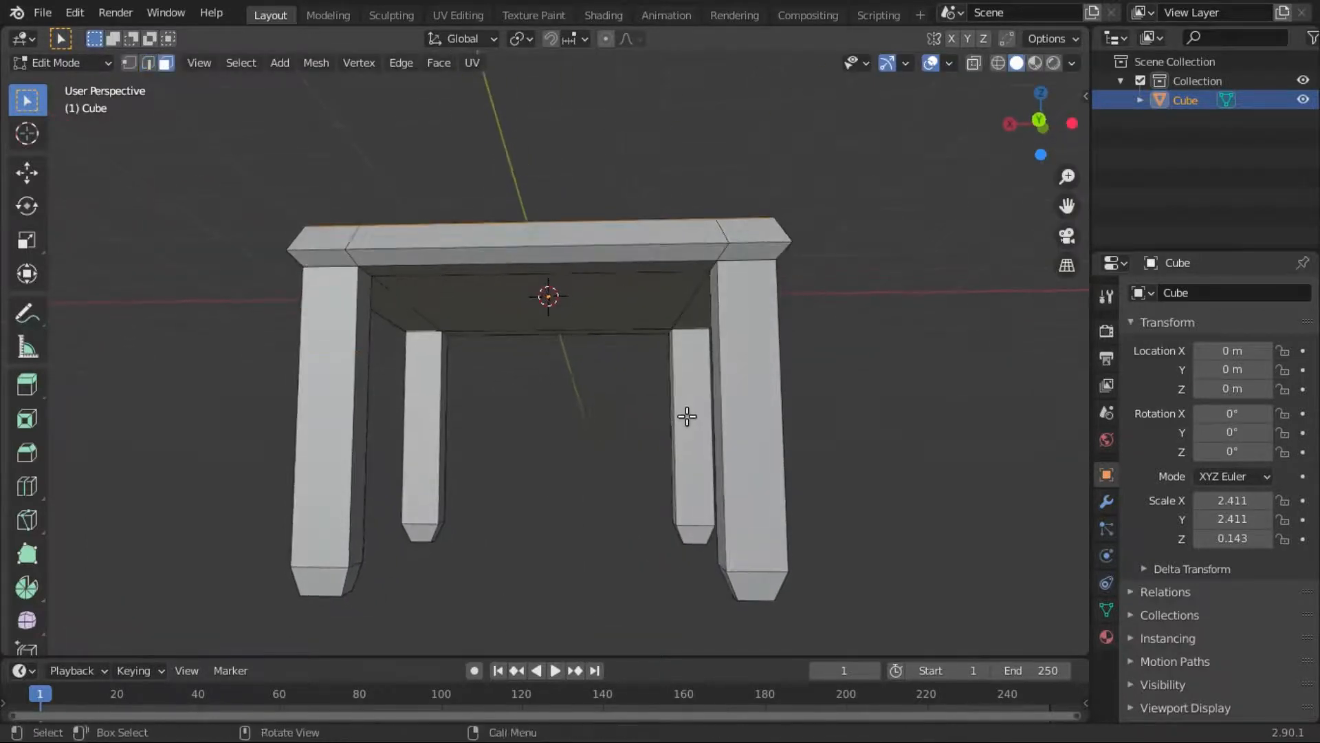
# Add a loop cut around one leg, slide it toward the tabletop and scale it up by about 1.26
pyautogui.click(364, 379)
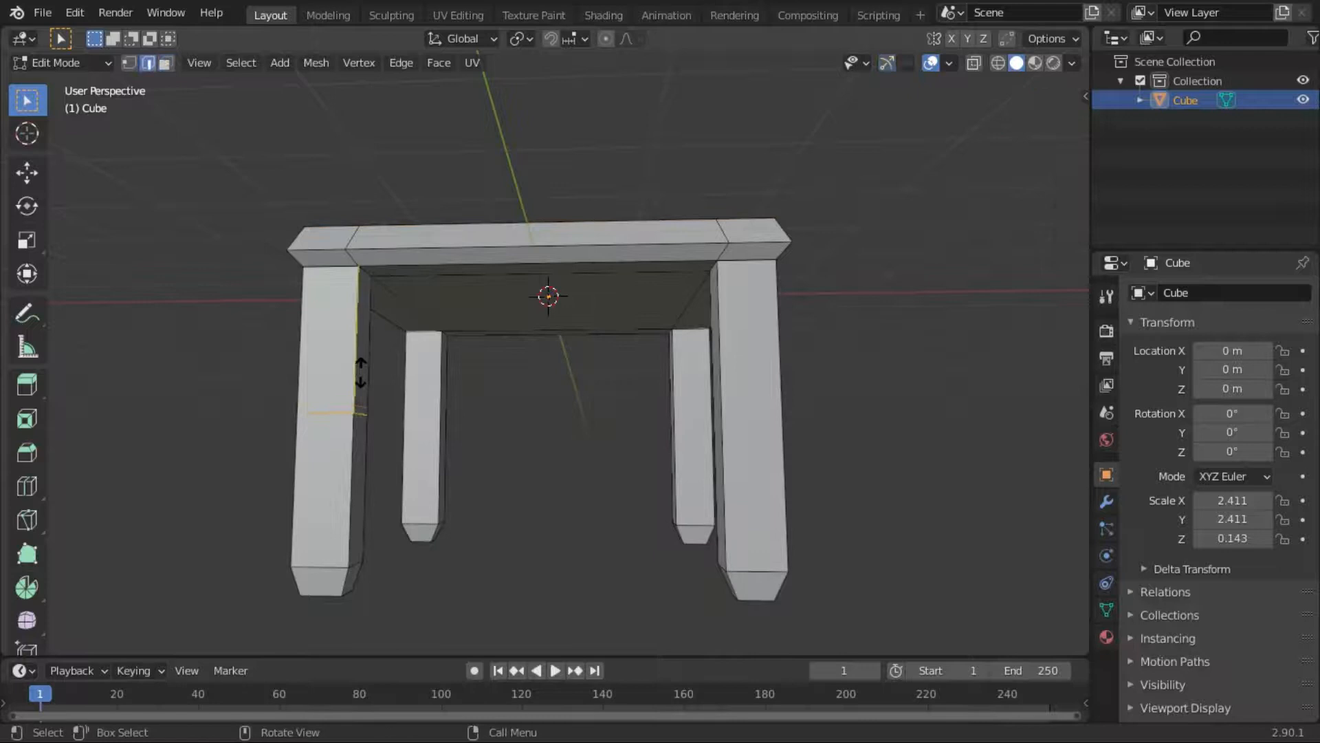
pyautogui.click(355, 313)
pyautogui.press('s')
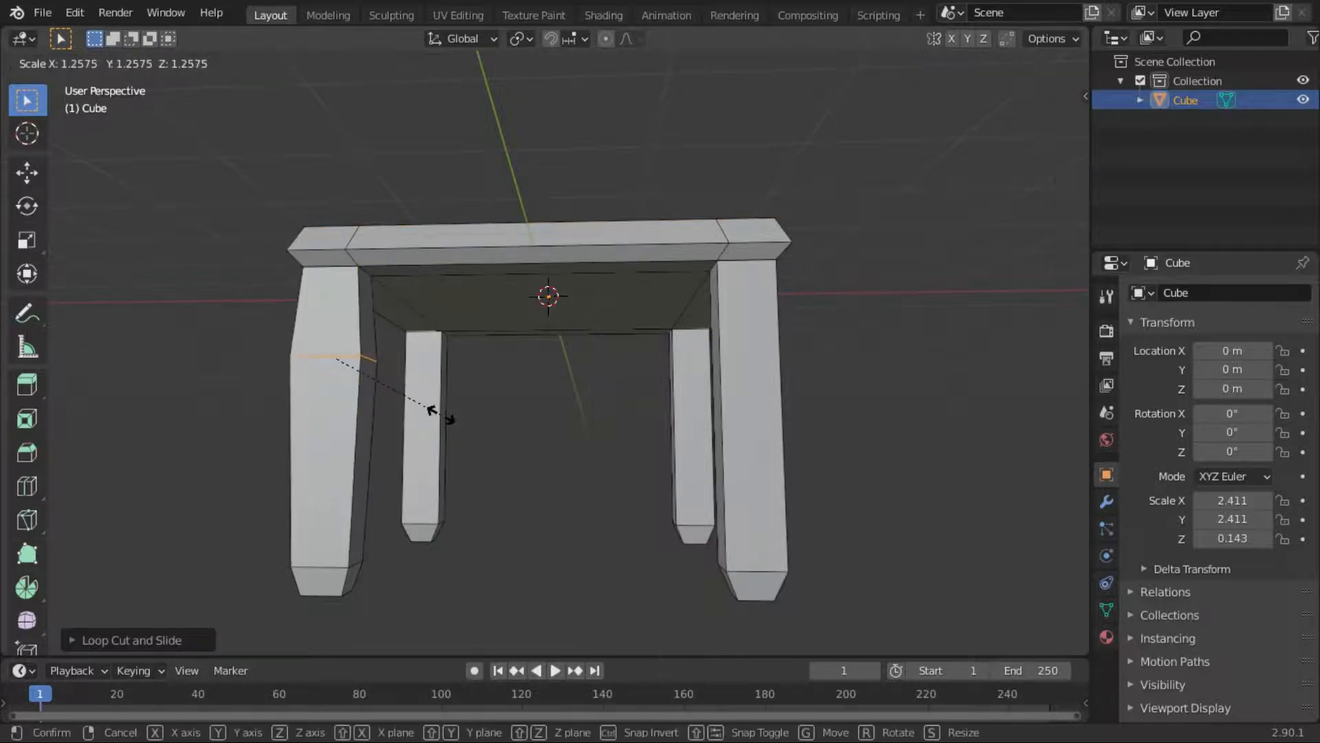
pyautogui.click(441, 414)
# Add a loop cut on the upper part of the second leg and scale it outward to widen the leg there
pyautogui.hotkey('ctrl', 'r')
pyautogui.click(796, 401)
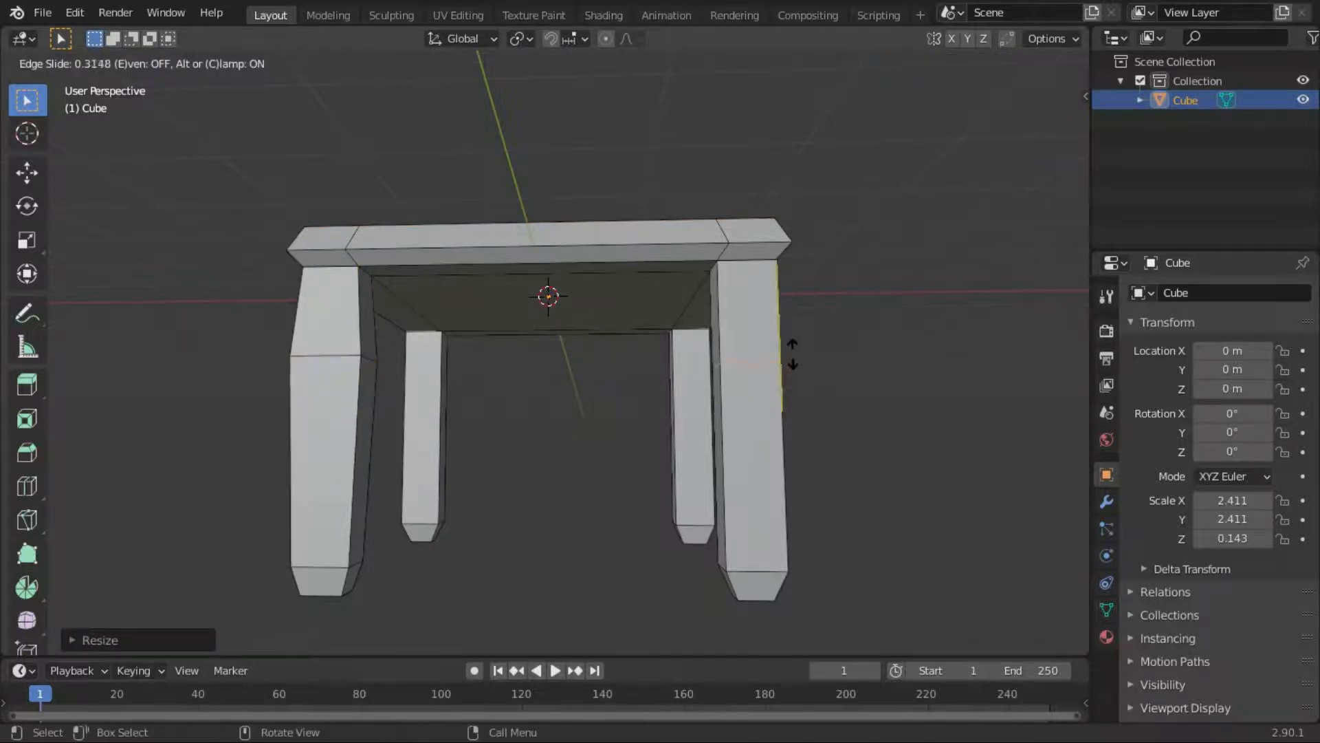
pyautogui.click(793, 354)
pyautogui.press('s')
pyautogui.click(778, 389)
pyautogui.moveTo(778, 390); pyautogui.dragTo(825, 355, button='middle')
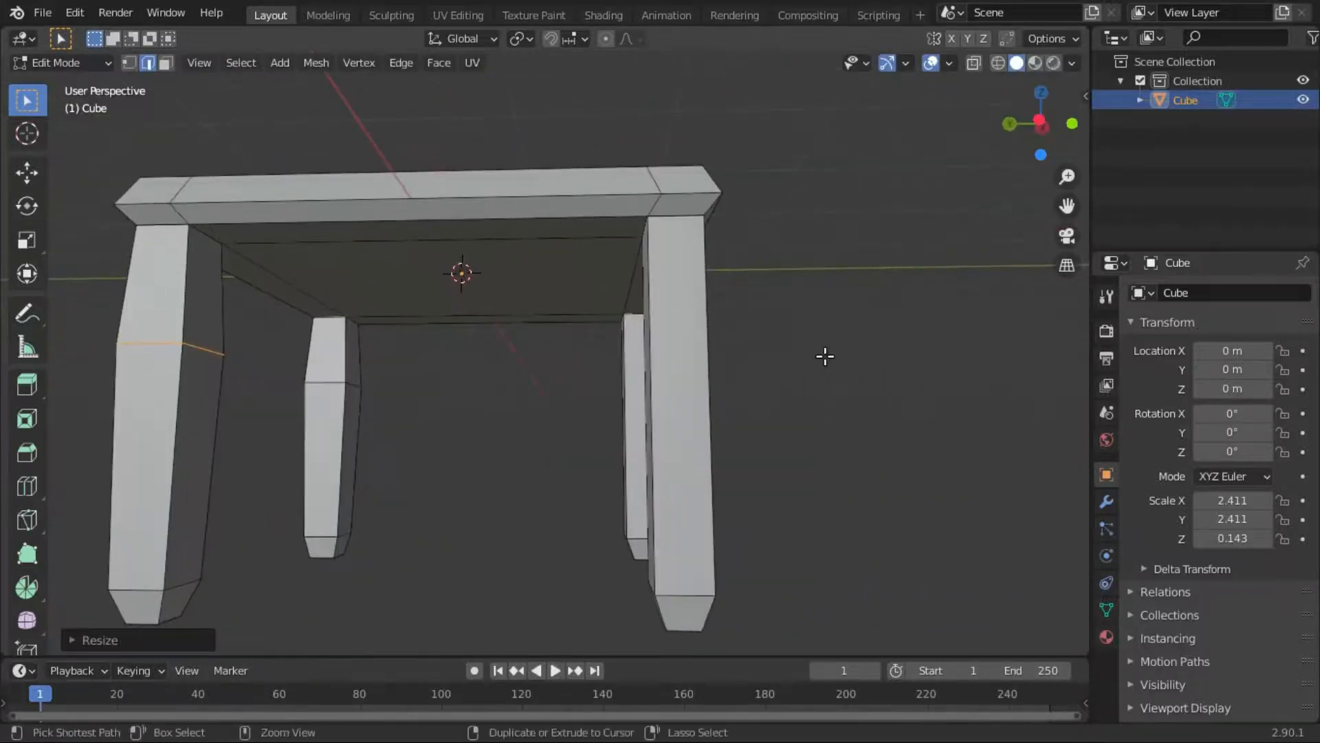
# Give the third leg the same bulge with a loop cut slid upward and scaled outward
pyautogui.hotkey('ctrl', 'r')
pyautogui.click(722, 344)
pyautogui.click(734, 297)
pyautogui.press('s')
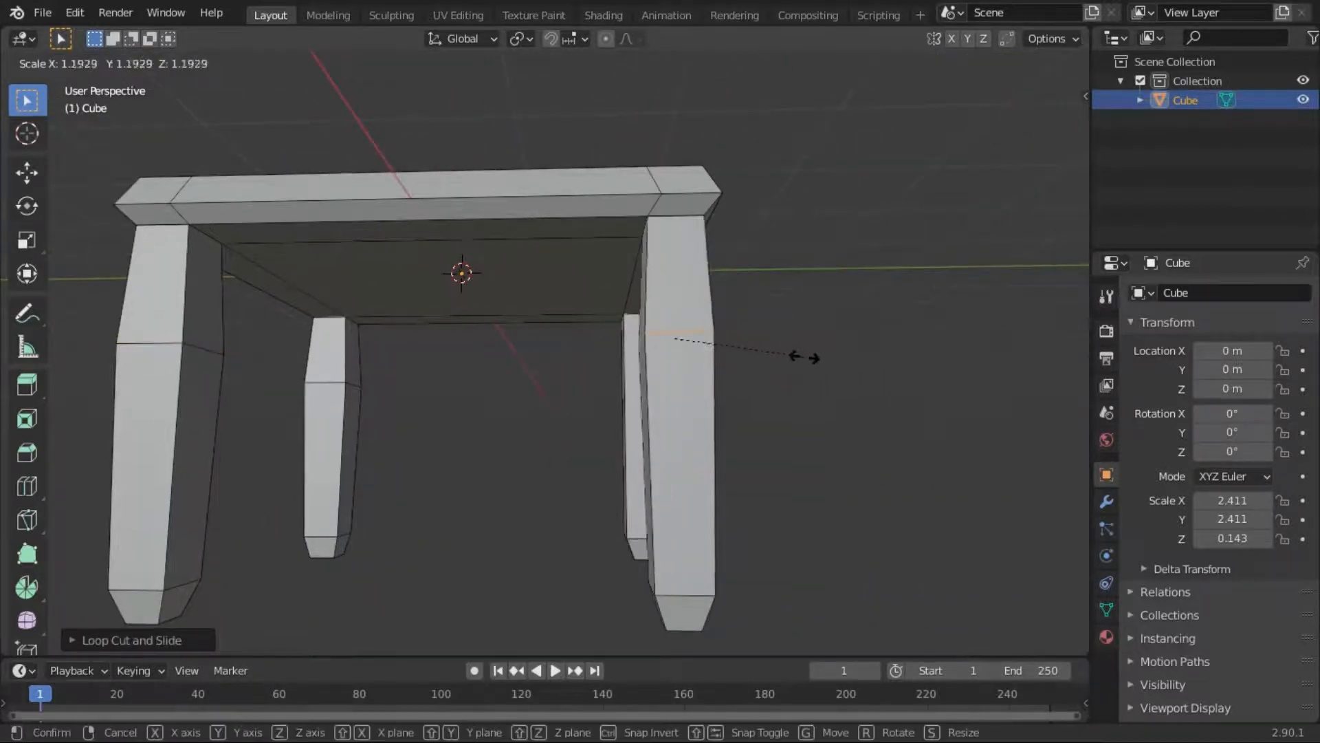
pyautogui.click(816, 359)
pyautogui.moveTo(816, 360); pyautogui.dragTo(696, 395, button='middle')
# Widen the fourth leg with a loop cut slid toward the tabletop and scaled outward
pyautogui.hotkey('ctrl', 'r')
pyautogui.click(641, 337)
pyautogui.click(647, 298)
pyautogui.press('s')
pyautogui.click(869, 384)
# Return to Object Mode, deselect the table and examine its shape from several angles
pyautogui.press('Tab')
pyautogui.moveTo(869, 384); pyautogui.dragTo(661, 488, button='middle')
pyautogui.click(652, 549)
pyautogui.moveTo(652, 548); pyautogui.dragTo(670, 429, button='middle')
pyautogui.scroll(3, 645, 418)
pyautogui.scroll(-5, 670, 429)
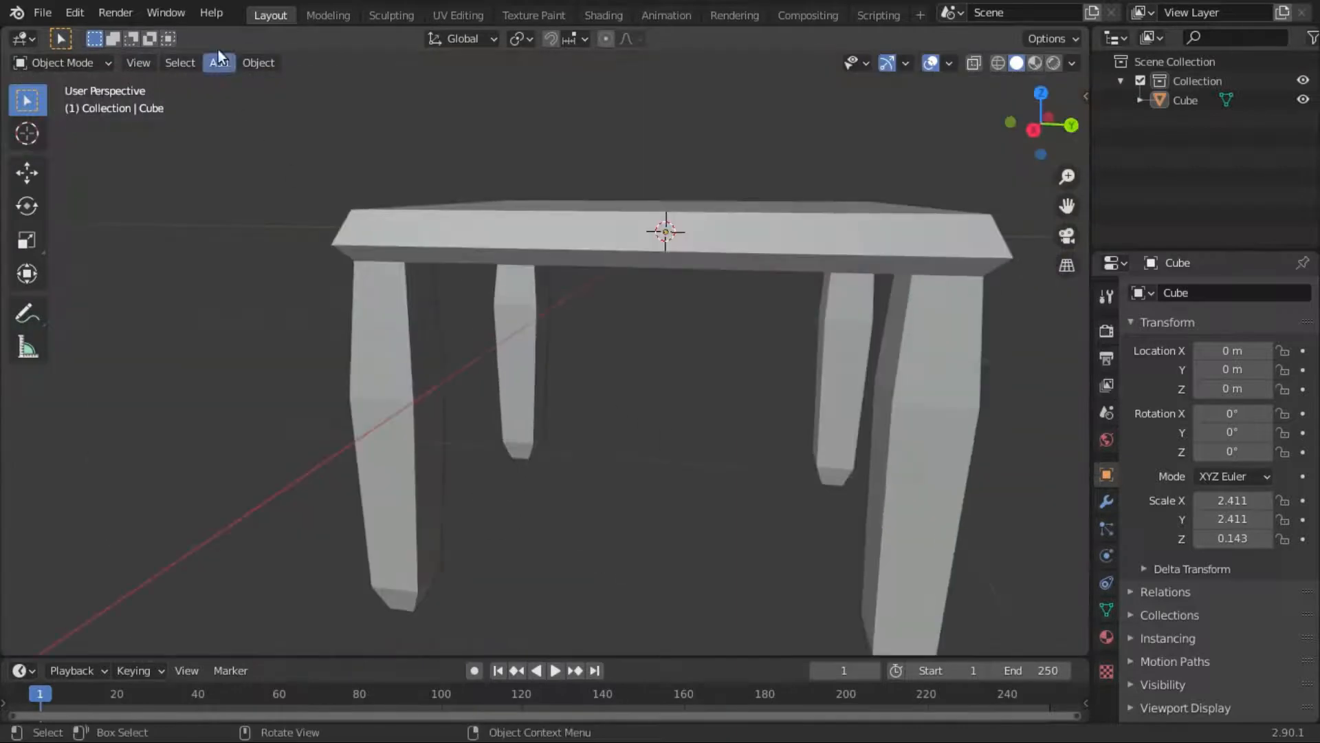
pyautogui.click(74, 12)
pyautogui.moveTo(855, 243); pyautogui.dragTo(729, 468, button='middle')
pyautogui.scroll(4, 728, 468)
pyautogui.keyDown('shift'); pyautogui.moveTo(586, 431); pyautogui.dragTo(810, 470, button='middle'); pyautogui.keyUp('shift')
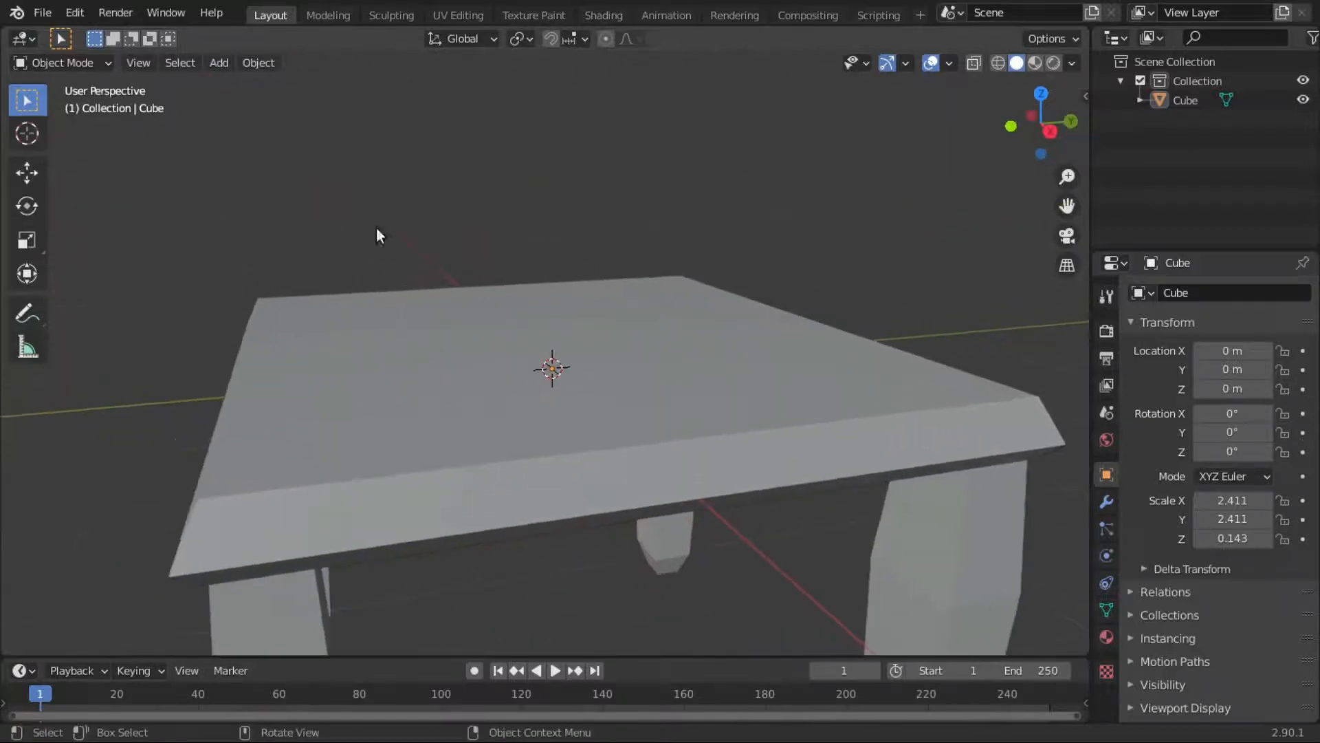
# Add a circle mesh to the scene at the table's centre
pyautogui.hotkey('shift', 'a')
pyautogui.moveTo(524, 345)
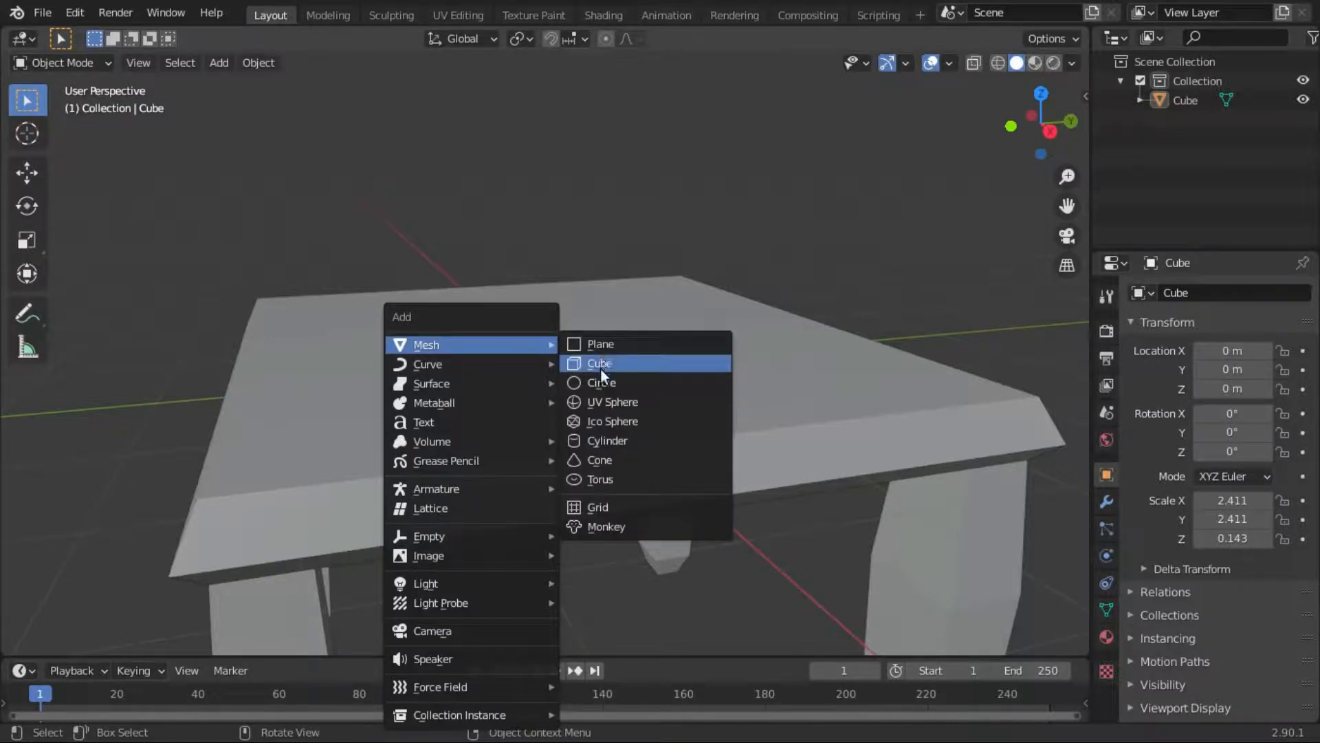
pyautogui.click(602, 382)
pyautogui.moveTo(584, 371); pyautogui.dragTo(652, 345, button='middle')
pyautogui.scroll(4, 579, 387)
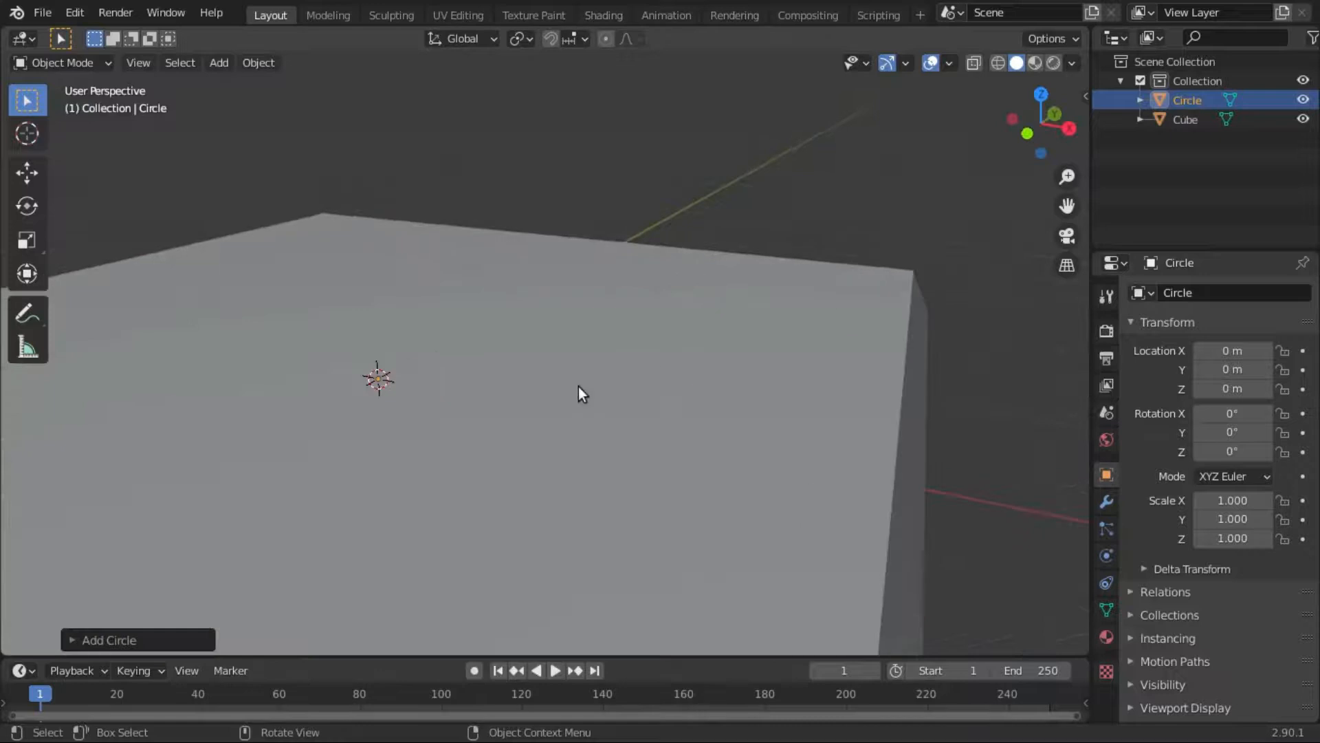
pyautogui.press('s')
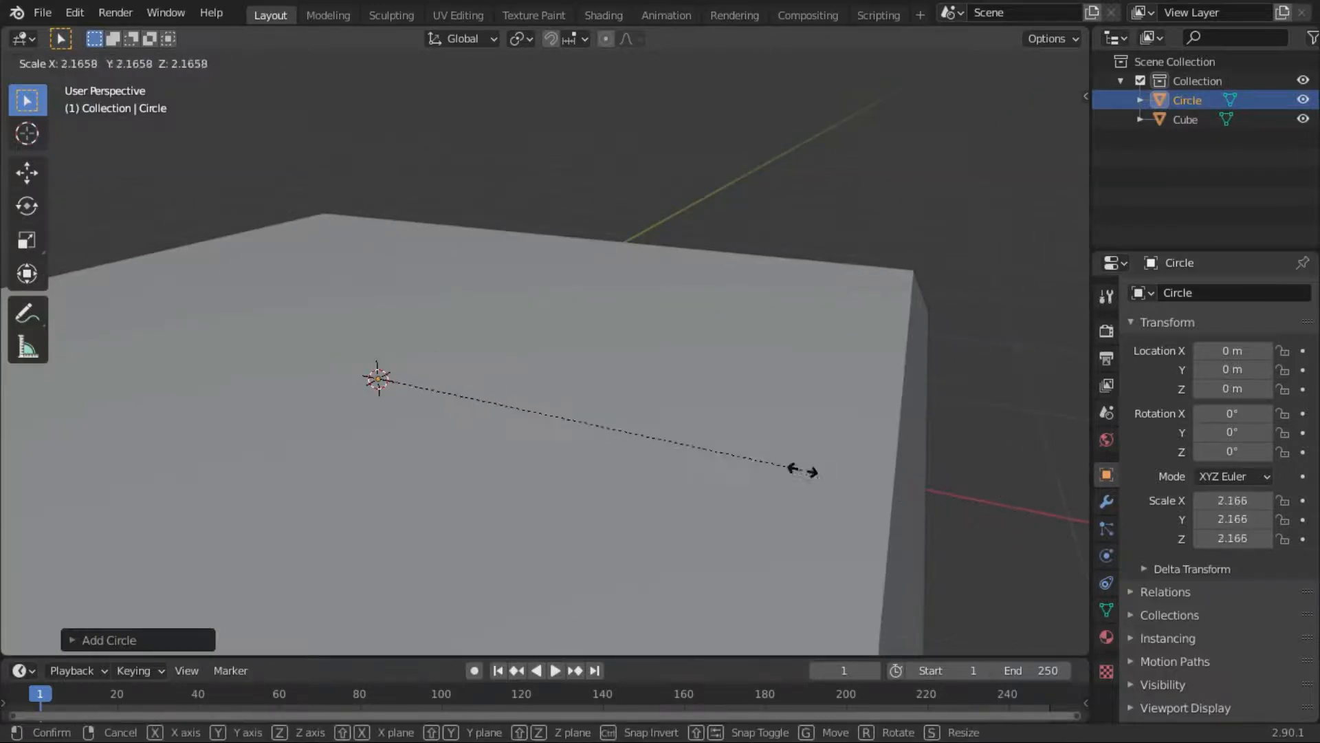
pyautogui.press('Escape')
# Raise the circle about 0.3 m along the Z axis so it sits just above the tabletop
pyautogui.moveTo(641, 386); pyautogui.dragTo(956, 392, button='middle')
pyautogui.scroll(-3, 676, 323)
pyautogui.press('g')
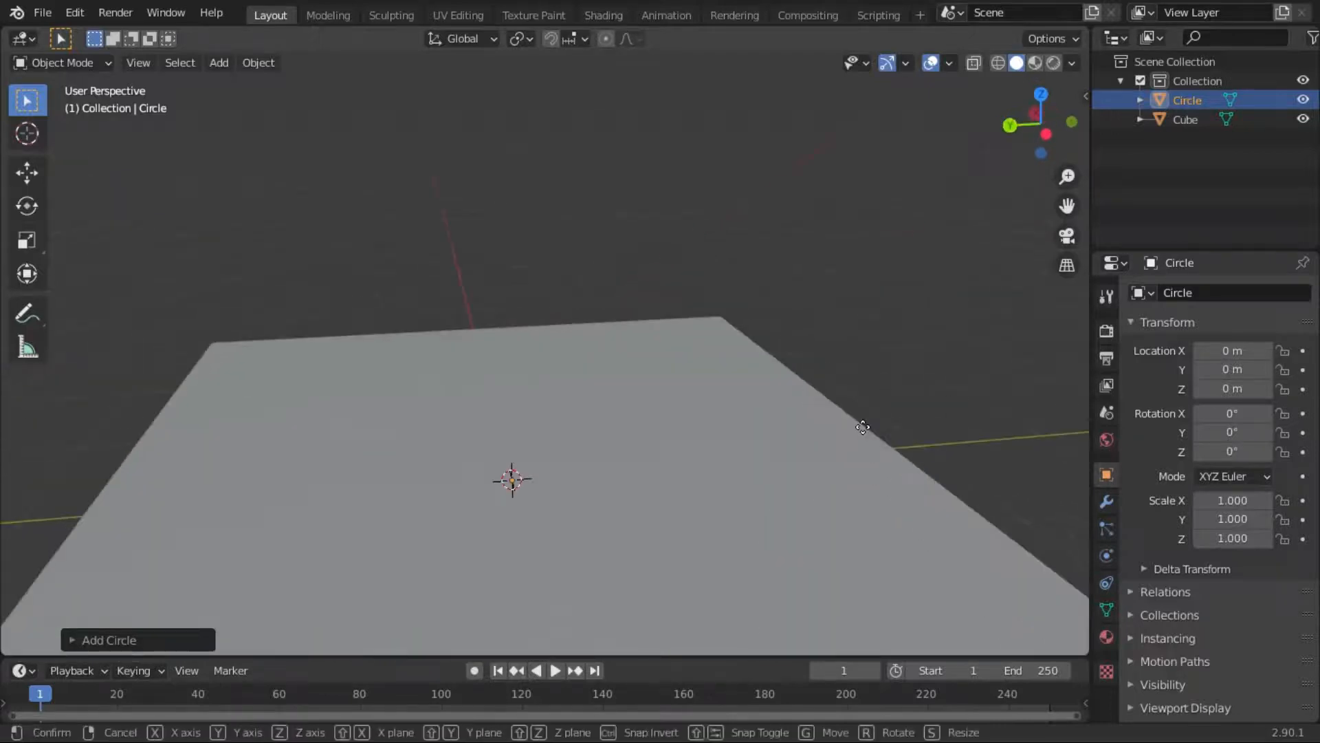
pyautogui.press('x')
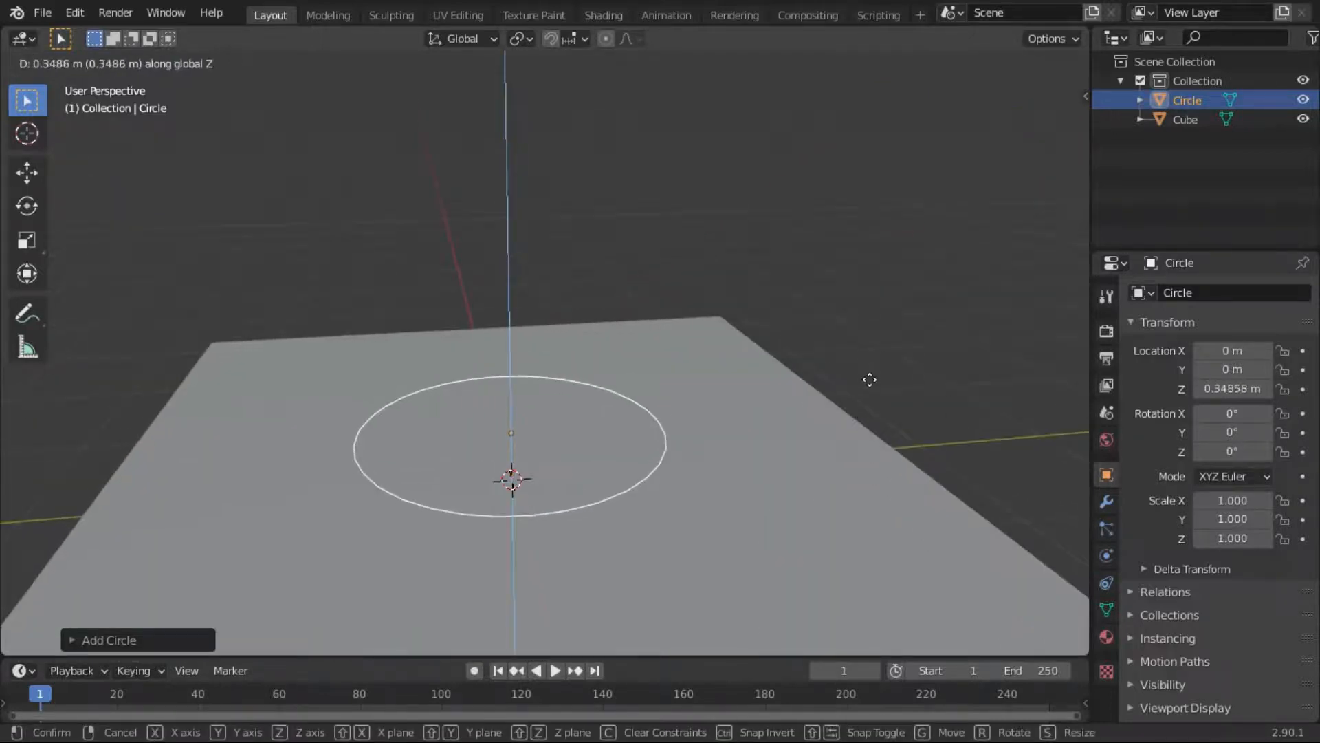
pyautogui.click(870, 385)
# Scale the circle down uniformly to about 0.532
pyautogui.press('s')
pyautogui.click(635, 403)
pyautogui.moveTo(418, 426); pyautogui.dragTo(569, 436, button='middle')
# In Edit Mode, extrude the circle upward along the Z axis into an open cylinder
pyautogui.press('Tab')
pyautogui.scroll(1, 709, 491)
pyautogui.scroll(2, 525, 492)
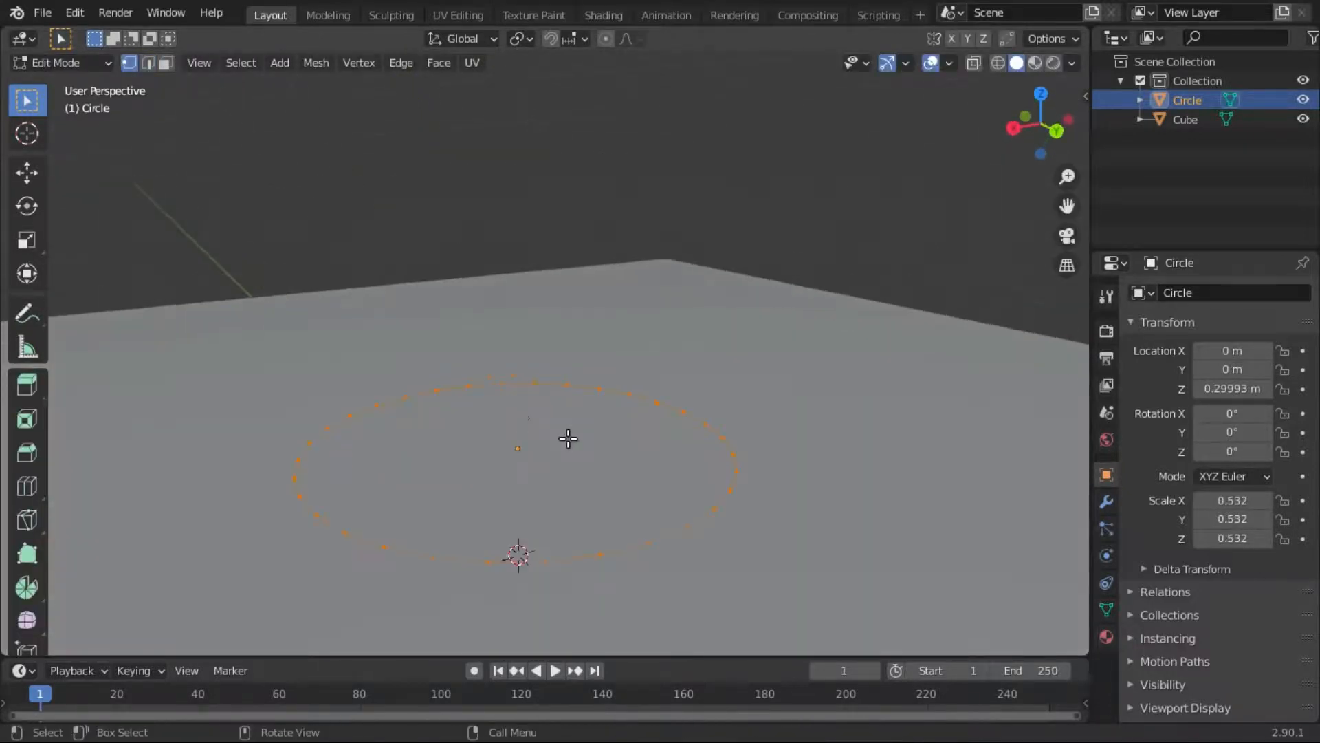
pyautogui.press('g')
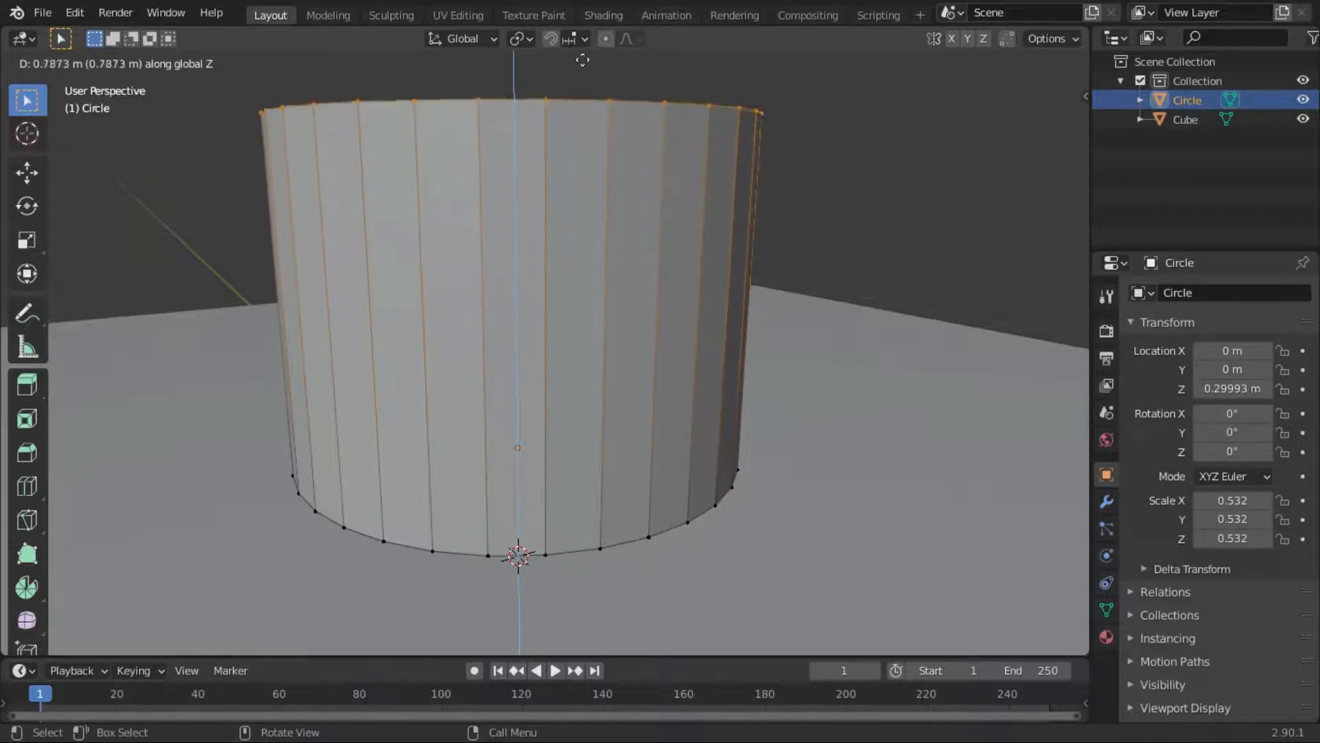
pyautogui.click(587, 577)
# Select the whole cylinder mesh and scale it down uniformly to cup size relative to the tabletop
pyautogui.scroll(-5, 584, 575)
pyautogui.scroll(3, 763, 501)
pyautogui.scroll(2, 749, 492)
pyautogui.moveTo(749, 492); pyautogui.dragTo(729, 540, button='middle')
pyautogui.scroll(-2, 837, 495)
pyautogui.press('s')
pyautogui.rightClick(838, 496)
pyautogui.press('a')
pyautogui.press('s')
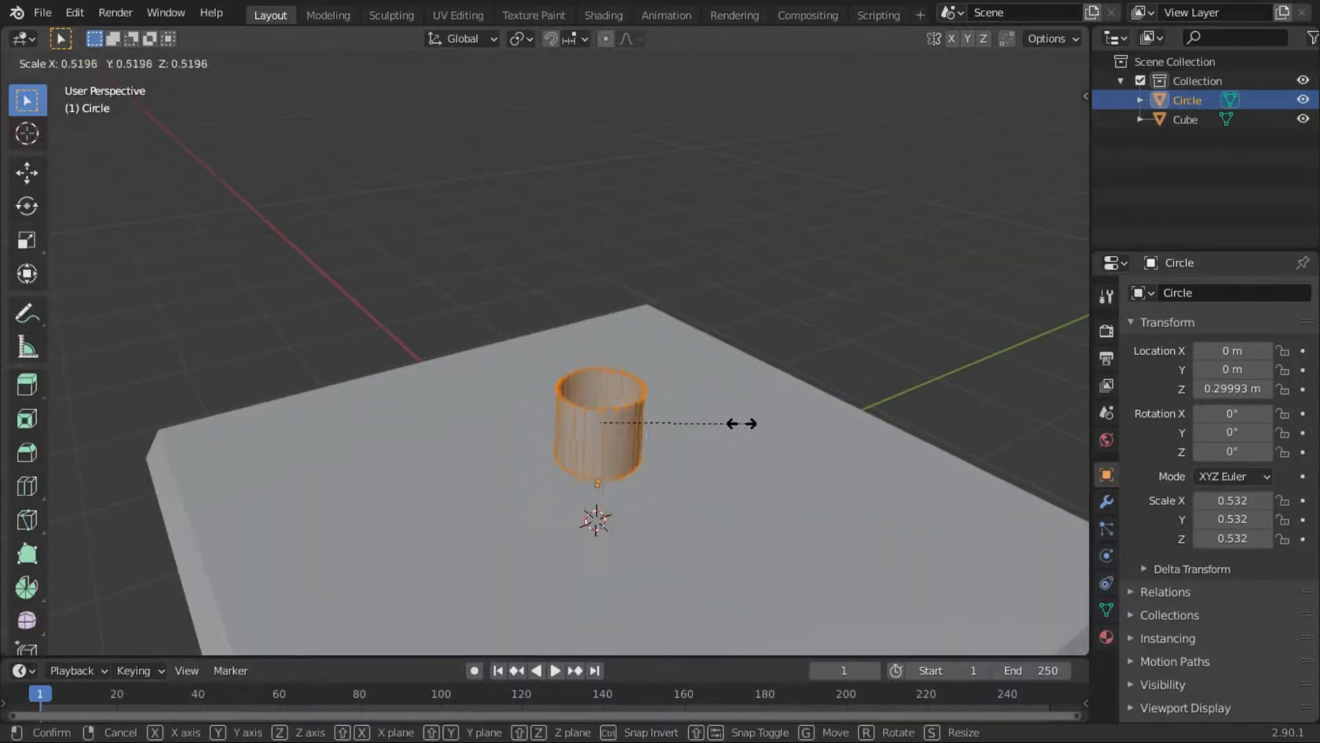
pyautogui.click(670, 431)
# Lower the cylinder about 0.4 m along the Z axis toward the tabletop
pyautogui.moveTo(660, 430); pyautogui.dragTo(502, 271, button='middle')
pyautogui.scroll(2, 780, 240)
pyautogui.moveTo(780, 240); pyautogui.dragTo(823, 214, button='middle')
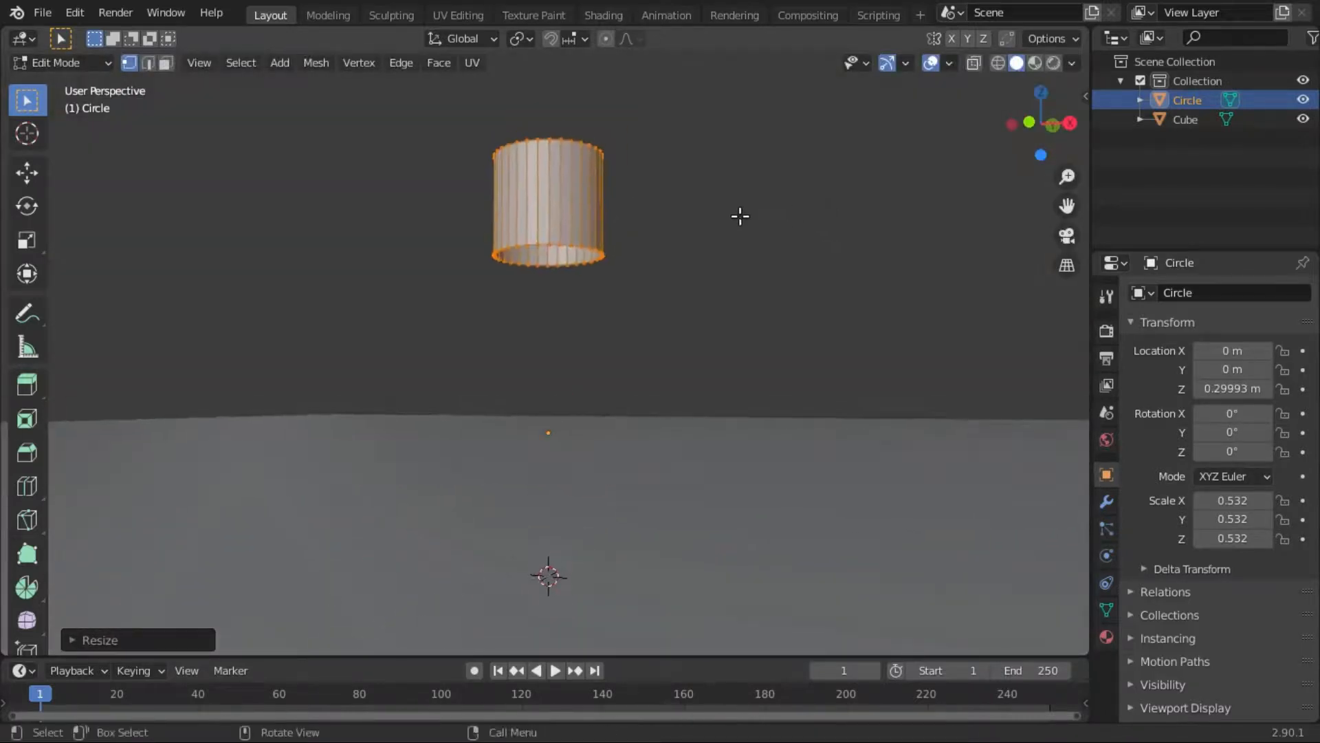
pyautogui.press('g')
pyautogui.press('z')
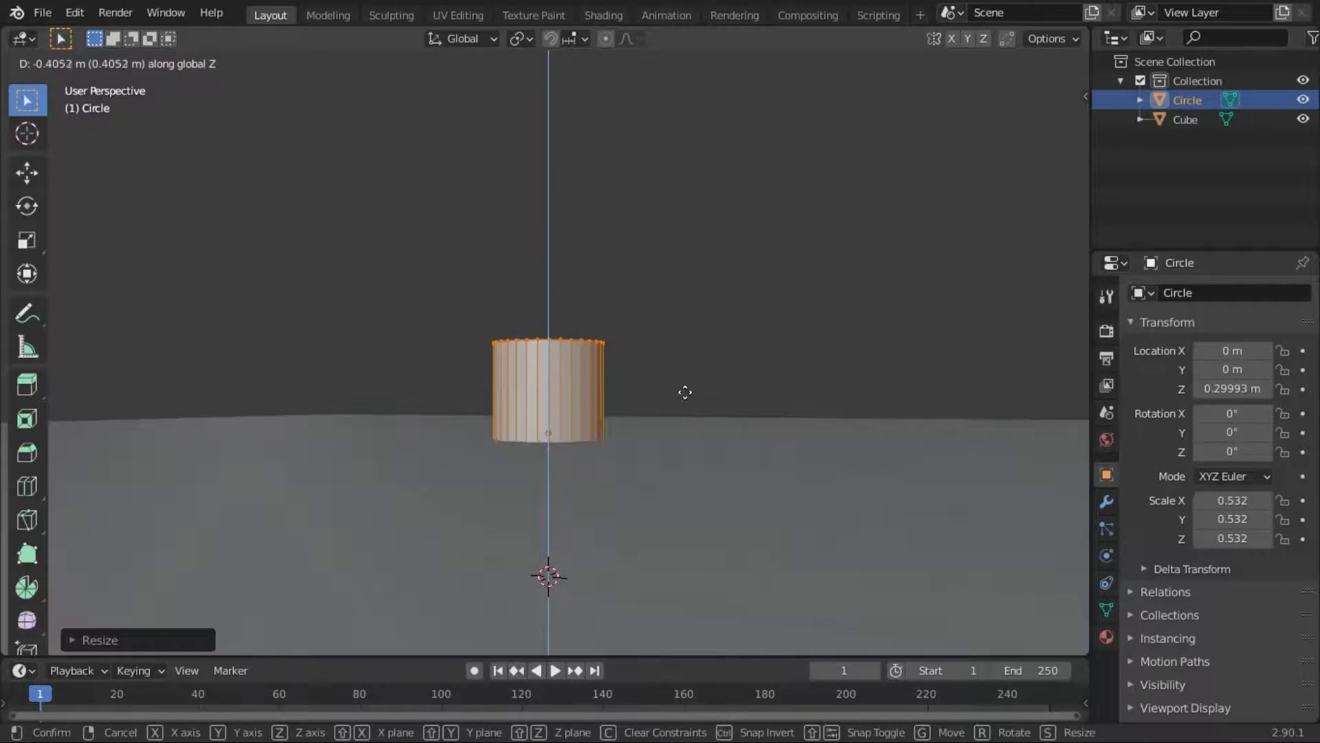
pyautogui.click(672, 395)
# Grow the selection from a rim vertex to the whole cylinder and stretch it along the Z axis
pyautogui.moveTo(611, 442); pyautogui.dragTo(599, 422, button='middle')
pyautogui.click(581, 377)
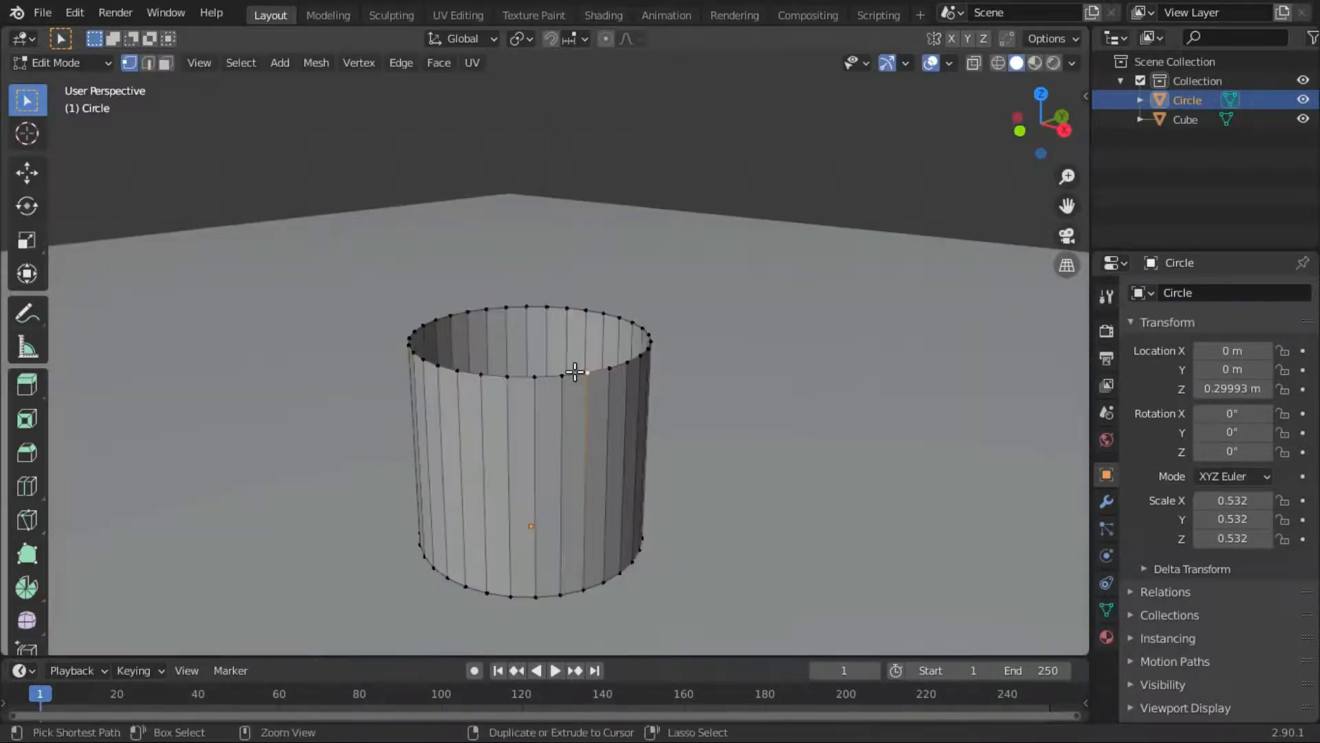
pyautogui.press('ctrl+KP_Add')
pyautogui.press('ctrl+KP_Add')
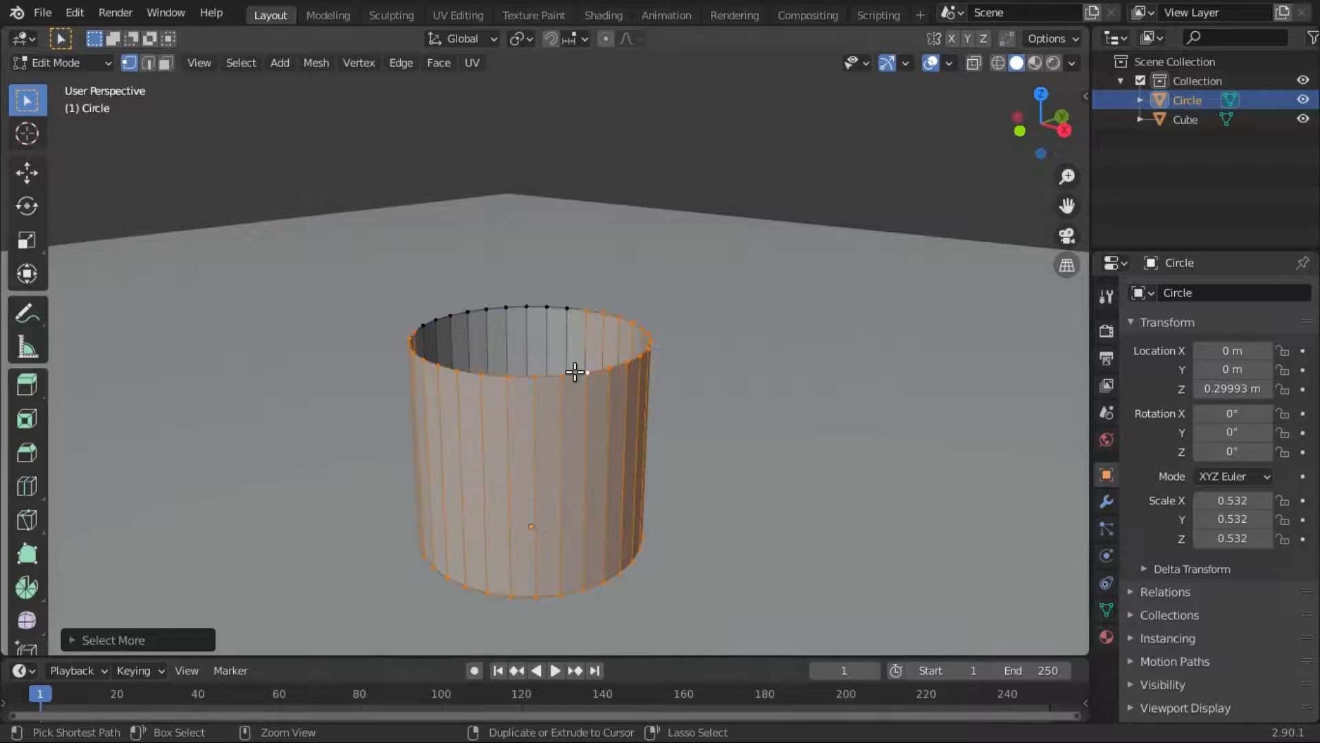
pyautogui.press('g')
pyautogui.press('z')
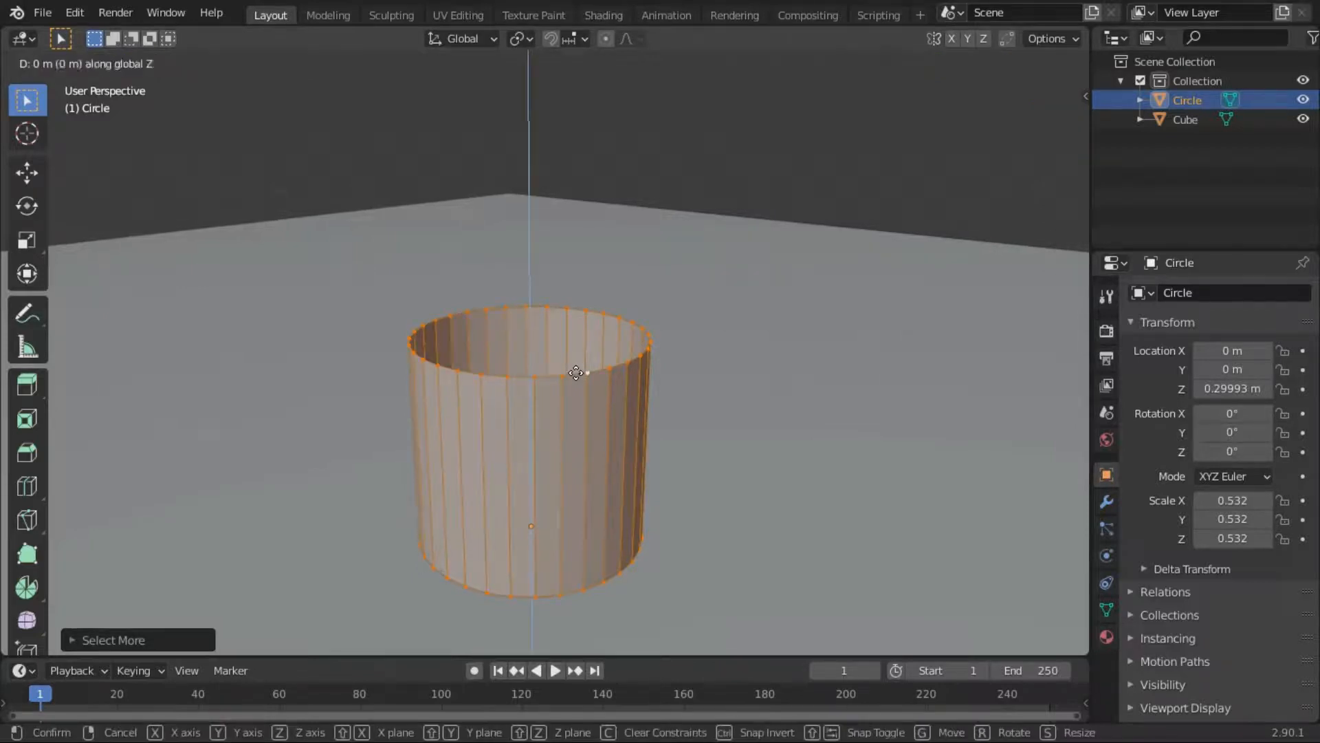
pyautogui.rightClick(574, 385)
pyautogui.press('s')
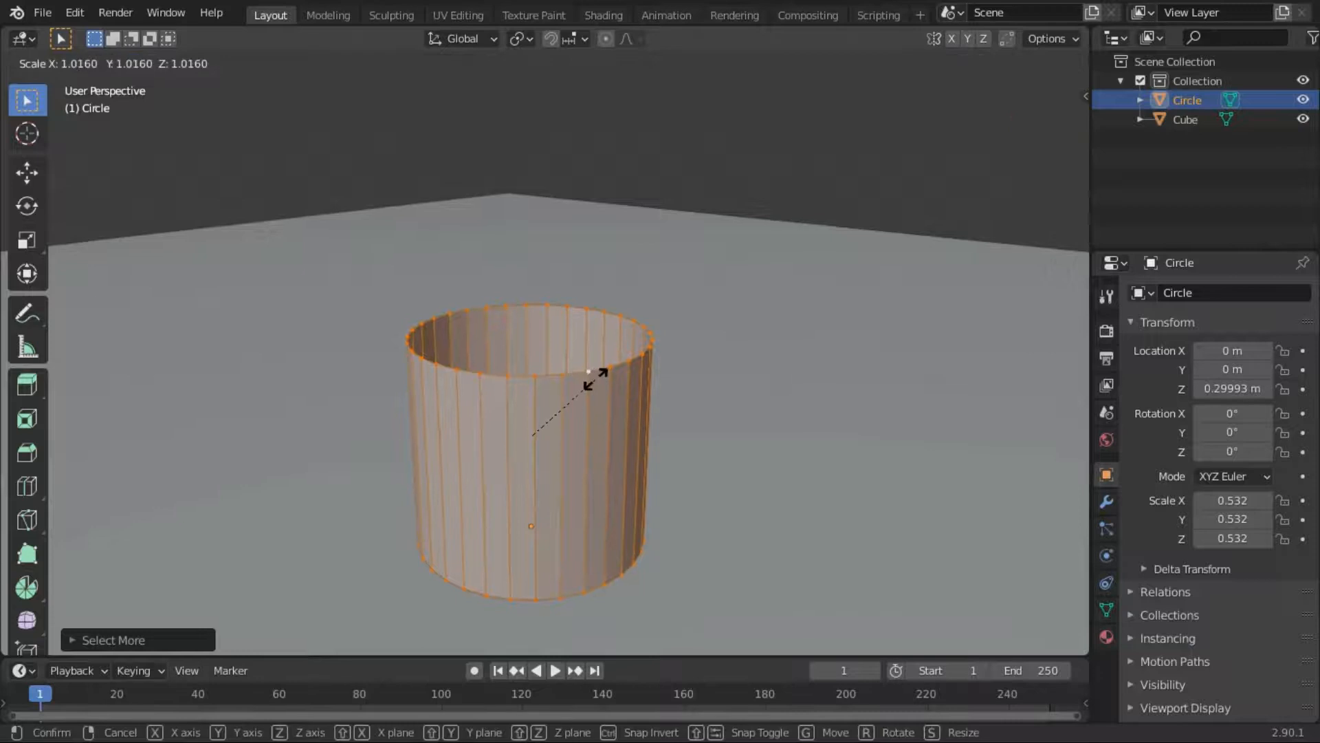
pyautogui.press('z')
pyautogui.click(664, 293)
# Raise the stretched cylinder along the Z axis until its base sits near the tabletop surface
pyautogui.scroll(-4, 575, 333)
pyautogui.moveTo(619, 294); pyautogui.dragTo(601, 326, button='middle')
pyautogui.scroll(-2, 647, 268)
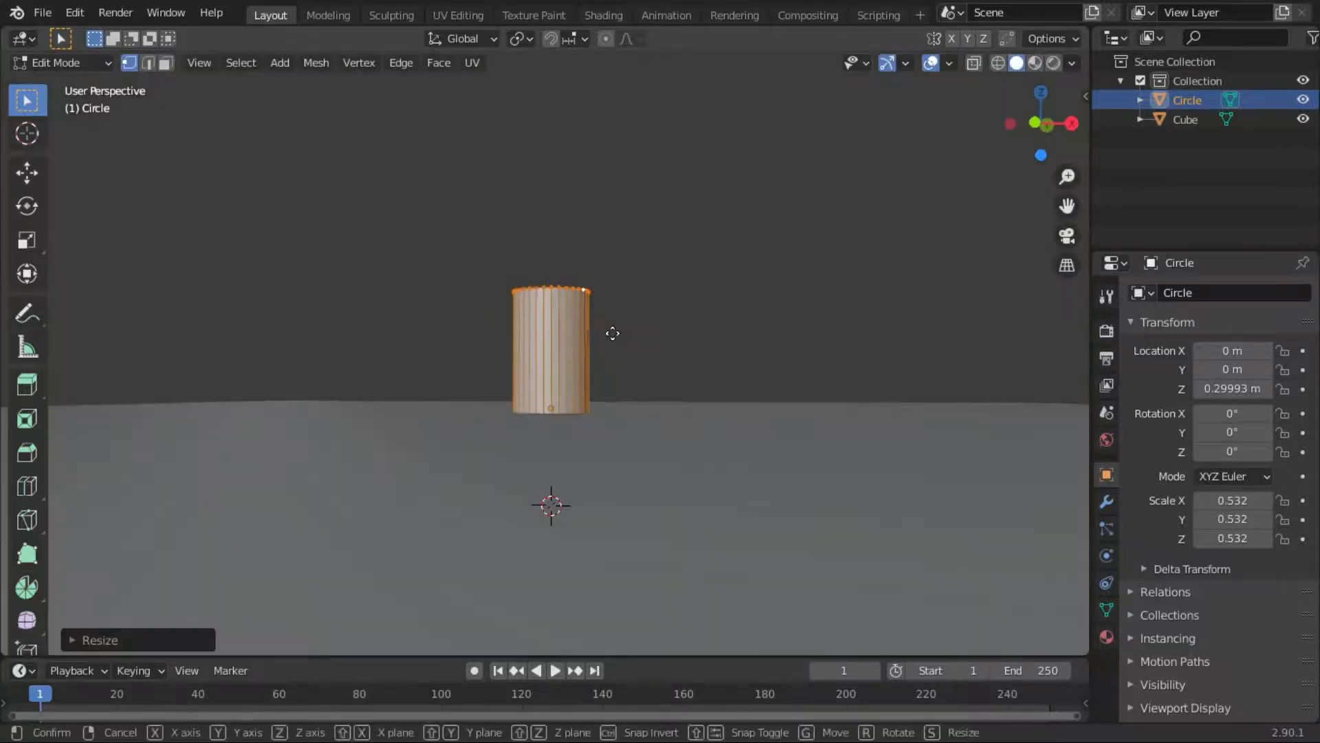
pyautogui.press('g')
pyautogui.press('z')
pyautogui.click(619, 282)
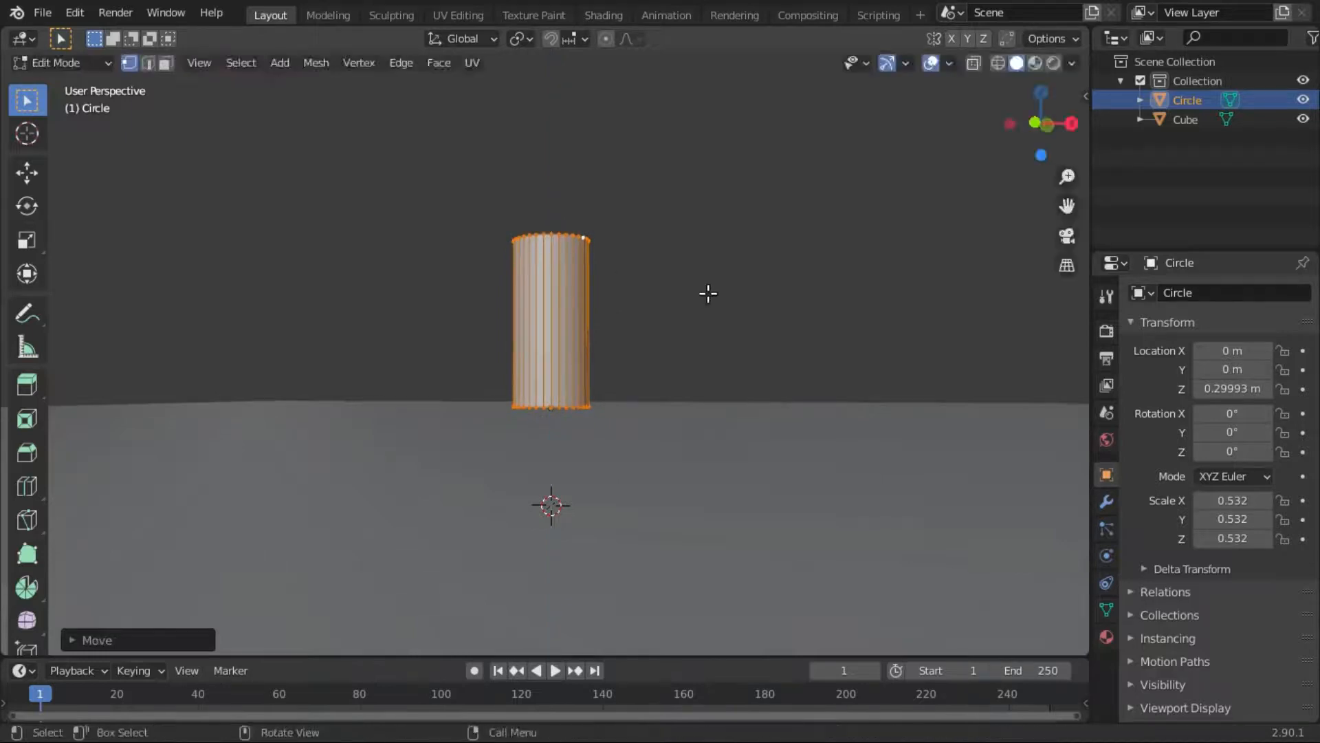
# Shorten the cylinder along the Z axis and lower it about 0.07 m toward the tabletop
pyautogui.press('s')
pyautogui.press('z')
pyautogui.click(654, 287)
pyautogui.press('g')
pyautogui.press('z')
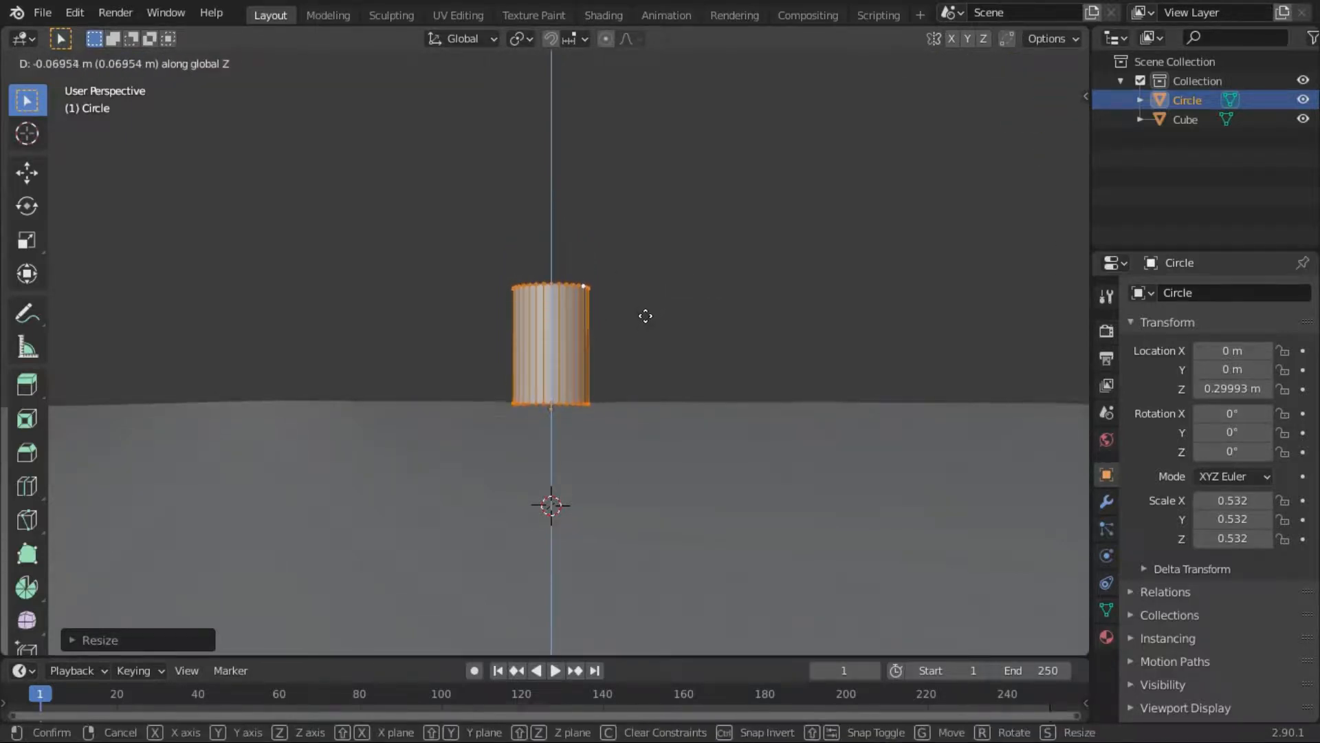
pyautogui.click(646, 315)
# Circle-select the edges around the cylinder's base in edge selection mode and move them down about 0.013 m along Z
pyautogui.scroll(8, 619, 343)
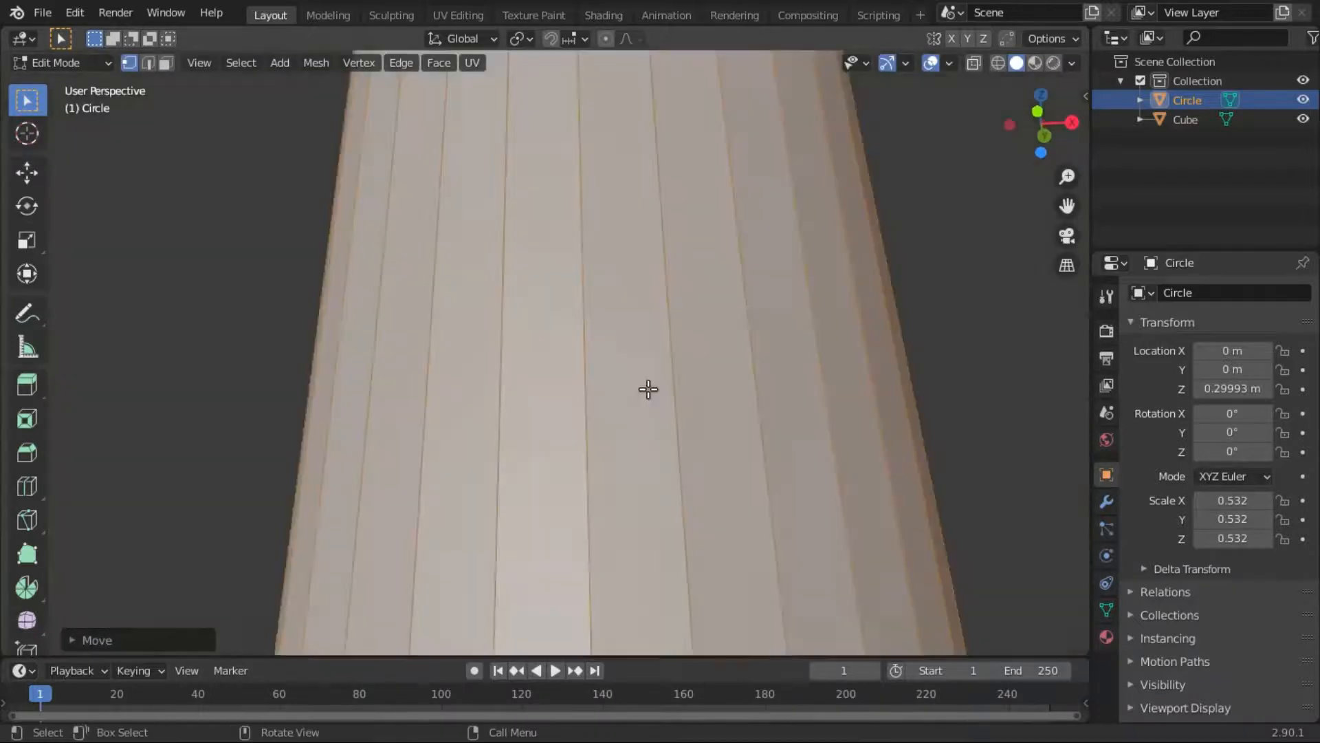
pyautogui.moveTo(649, 390); pyautogui.dragTo(647, 444, button='middle')
pyautogui.keyDown('shift'); pyautogui.moveTo(642, 625); pyautogui.dragTo(640, 424, button='middle'); pyautogui.keyUp('shift')
pyautogui.click(618, 452)
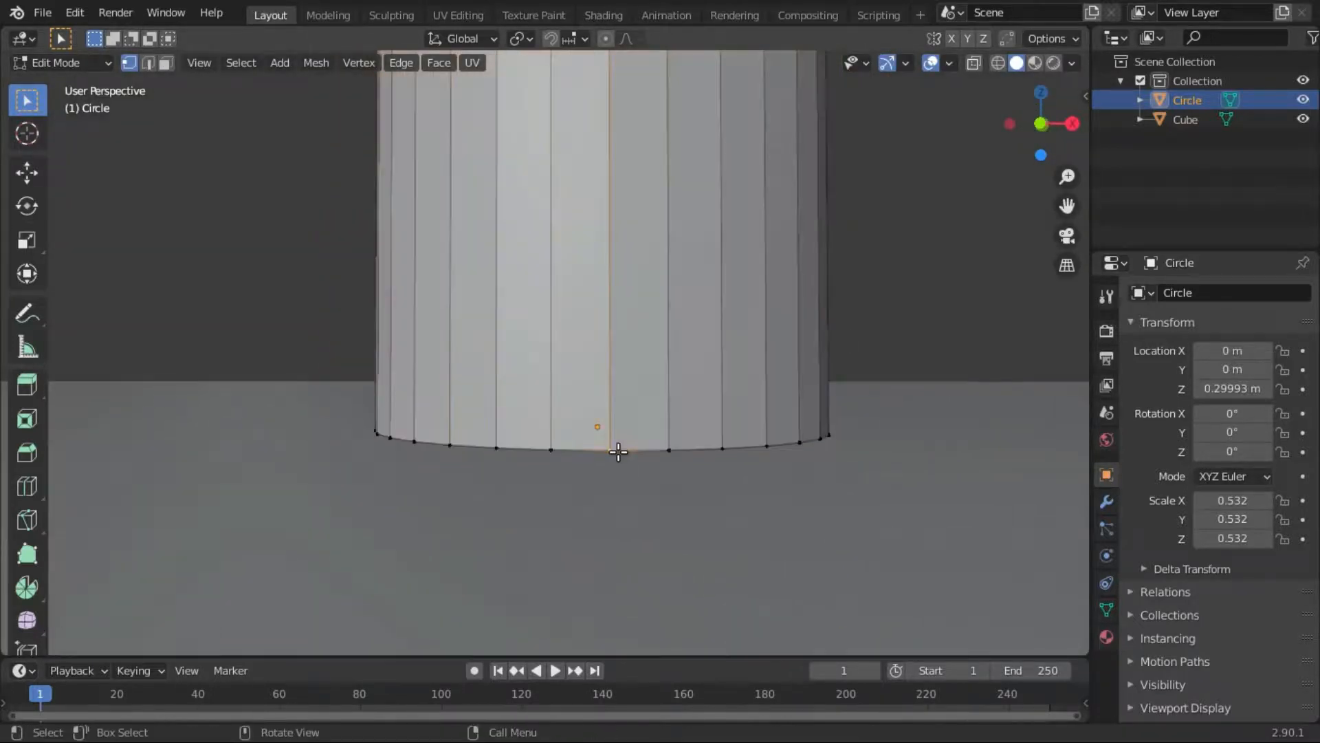
pyautogui.press('2')
pyautogui.press('c')
pyautogui.moveTo(459, 440)
pyautogui.mouseDown()
pyautogui.moveTo(716, 439)
pyautogui.moveTo(572, 421)
pyautogui.mouseUp()
pyautogui.press('Escape')
pyautogui.moveTo(850, 341); pyautogui.dragTo(543, 372, button='middle')
pyautogui.press('c')
pyautogui.moveTo(267, 460); pyautogui.dragTo(503, 457)
pyautogui.moveTo(936, 379); pyautogui.dragTo(581, 416, button='middle')
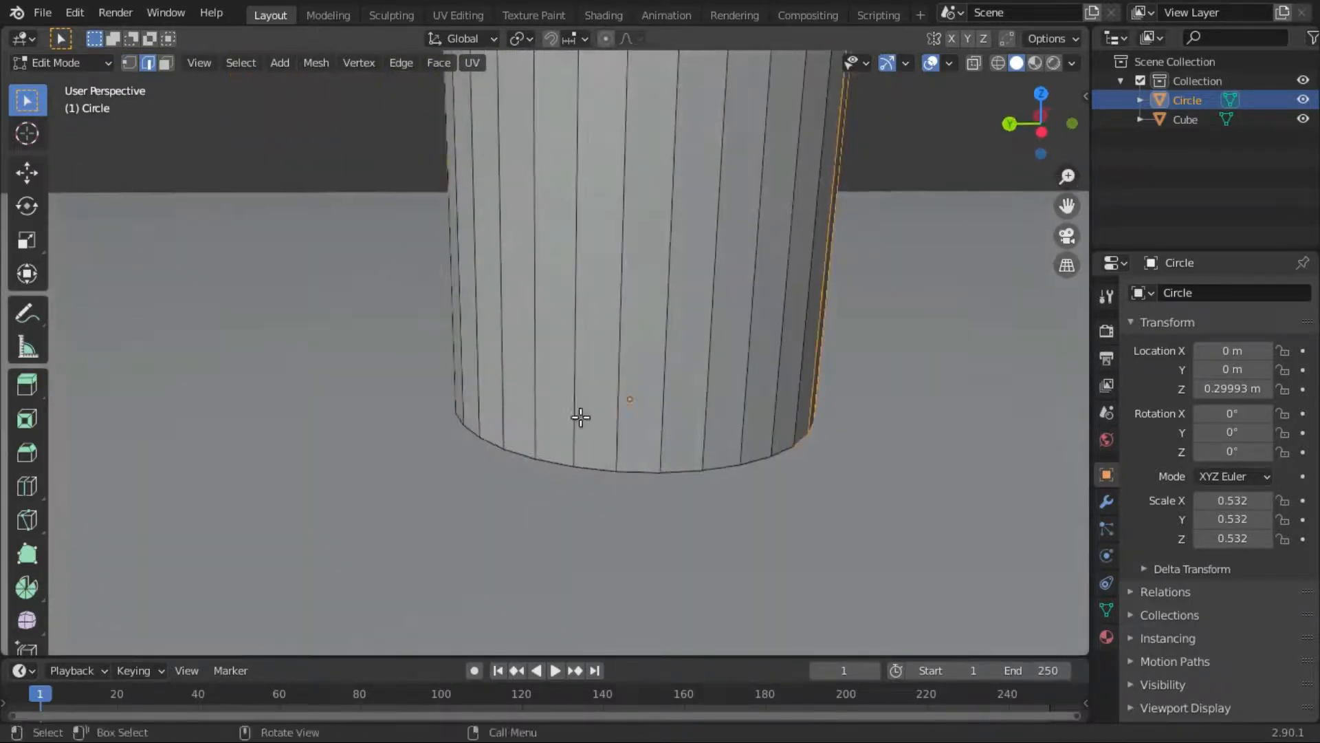
pyautogui.moveTo(536, 442); pyautogui.dragTo(707, 466)
pyautogui.moveTo(789, 464); pyautogui.dragTo(748, 477, button='middle')
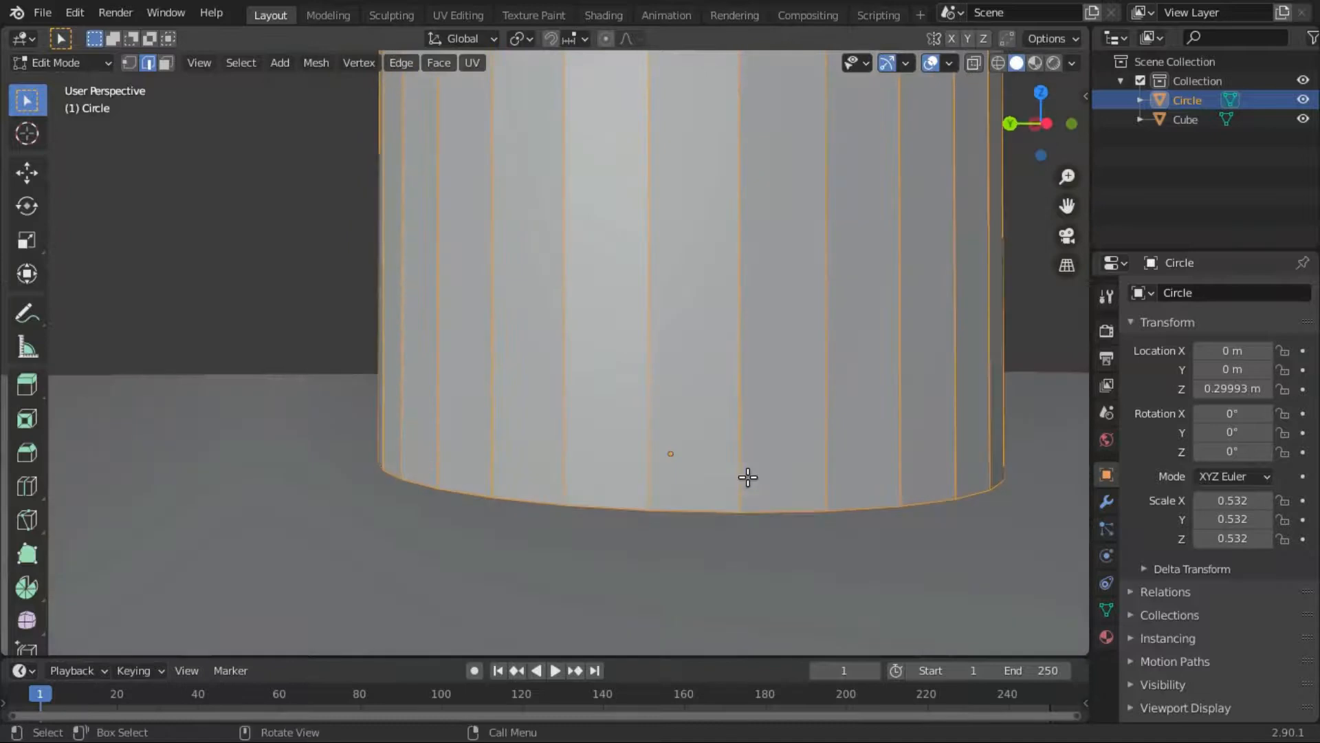
pyautogui.press('g')
pyautogui.press('z')
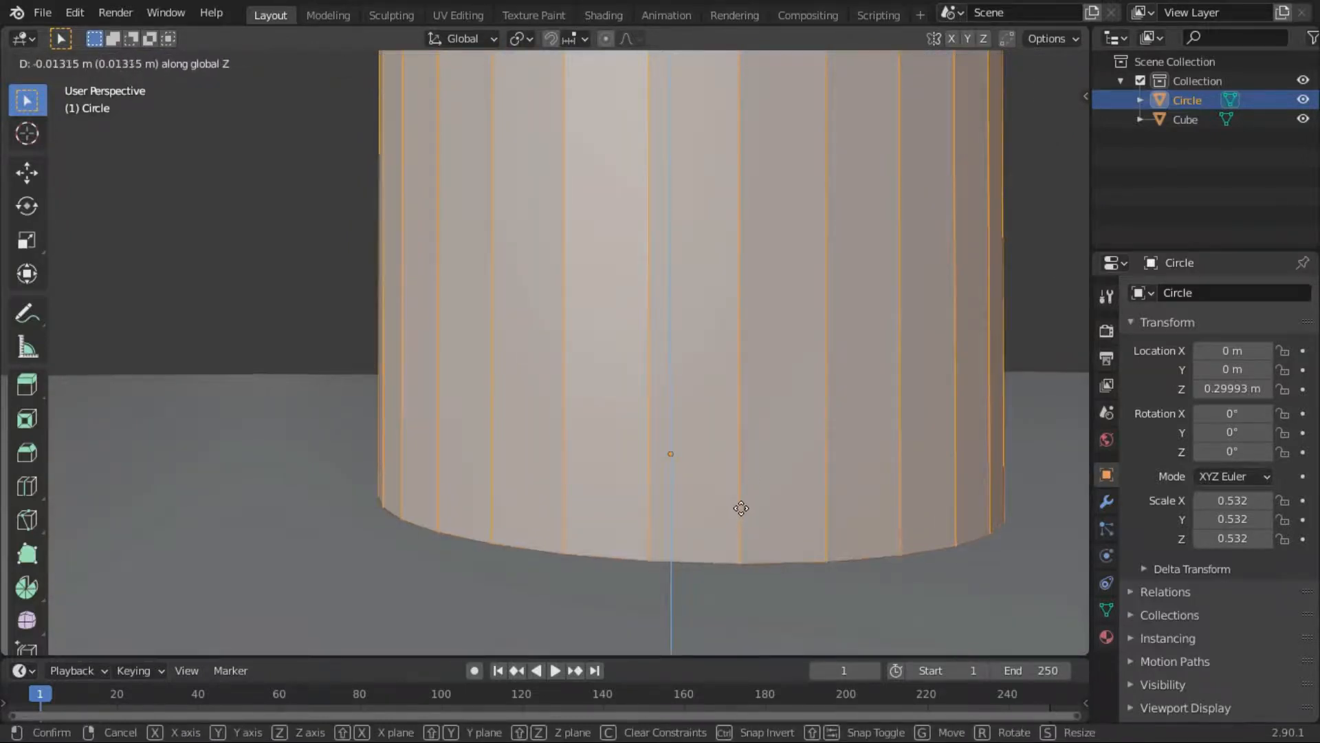
pyautogui.click(742, 511)
# Examine the cylinder's shape and its fit on the tabletop from several angles in Object Mode
pyautogui.moveTo(772, 433); pyautogui.dragTo(363, 297, button='middle')
pyautogui.scroll(2, 549, 530)
pyautogui.press('Tab')
pyautogui.scroll(-2, 363, 297)
pyautogui.rightClick(417, 370)
pyautogui.click(417, 372)
pyautogui.moveTo(422, 367); pyautogui.dragTo(811, 371, button='middle')
pyautogui.press('Tab')
pyautogui.click(490, 387)
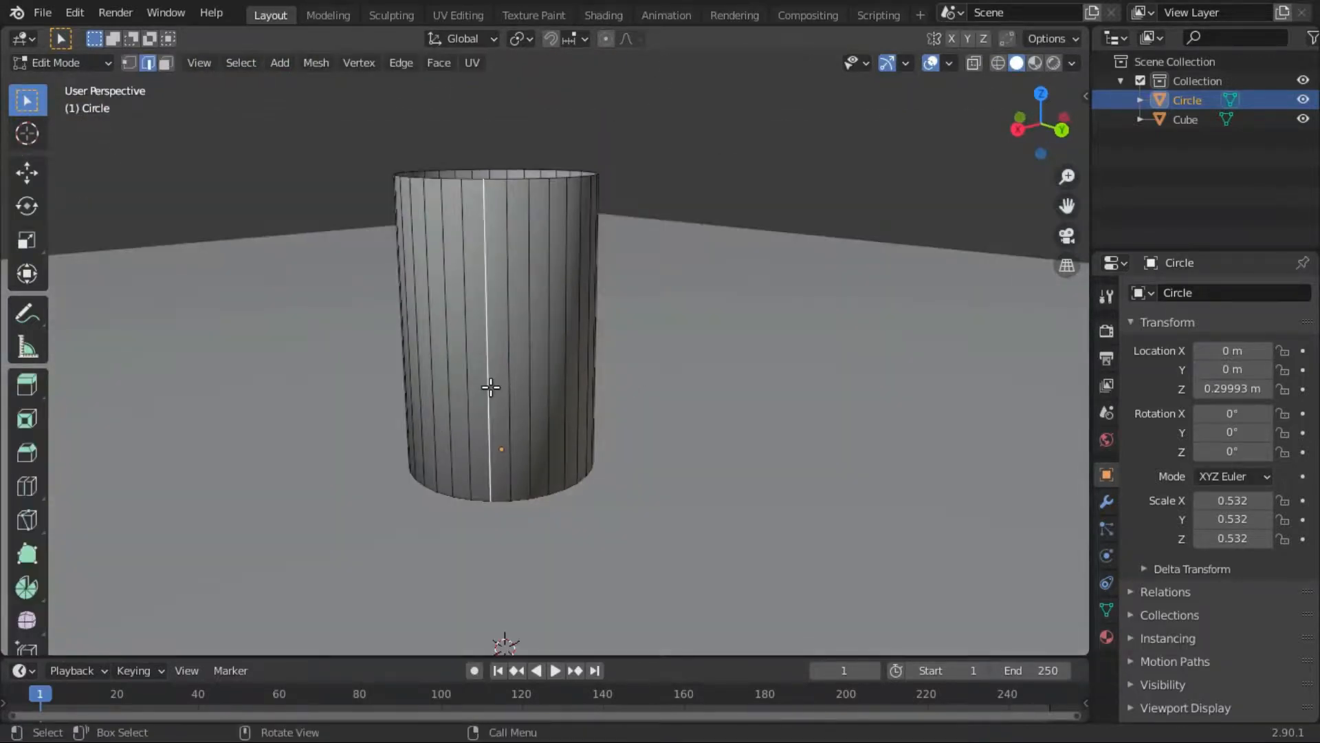
pyautogui.press('Tab')
pyautogui.moveTo(490, 387); pyautogui.dragTo(634, 374, button='middle')
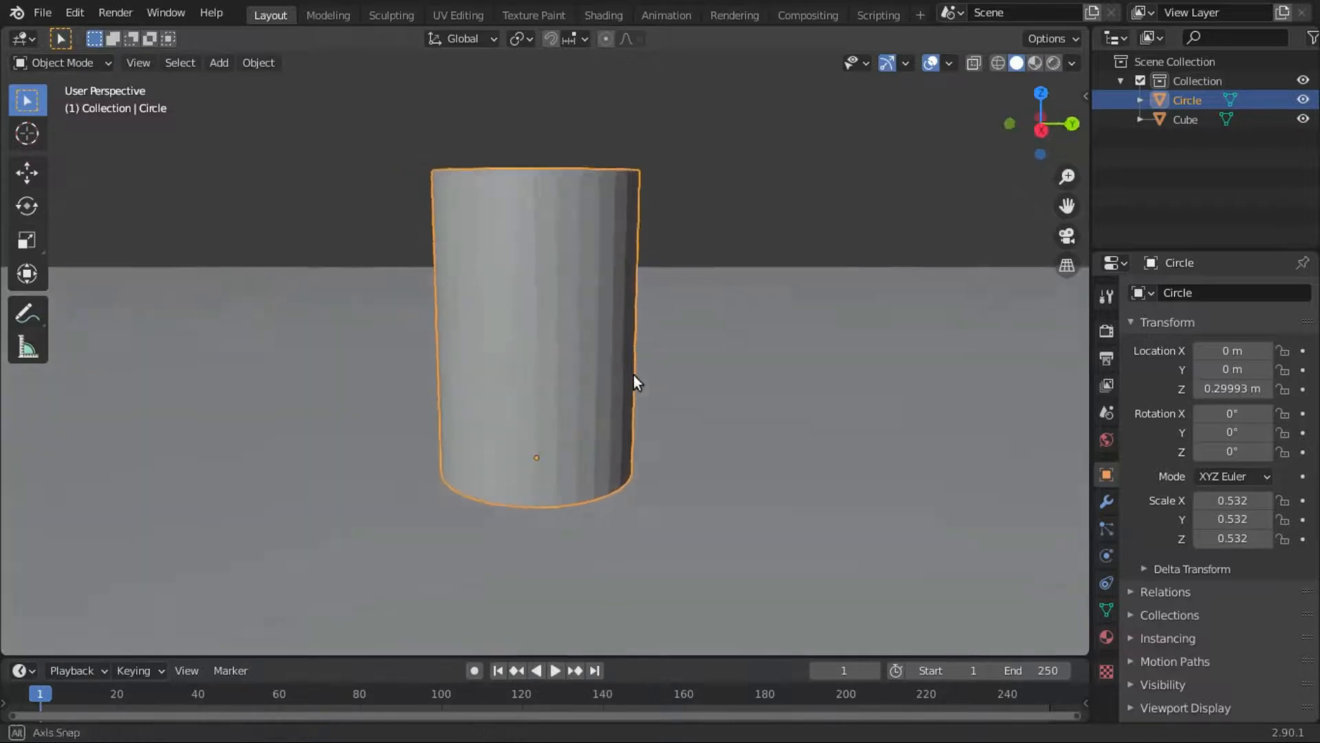
# Add one horizontal loop cut around the cylinder and slide it slightly below the middle
pyautogui.press('Tab')
pyautogui.scroll(1, 630, 385)
pyautogui.hotkey('ctrl', 'r')
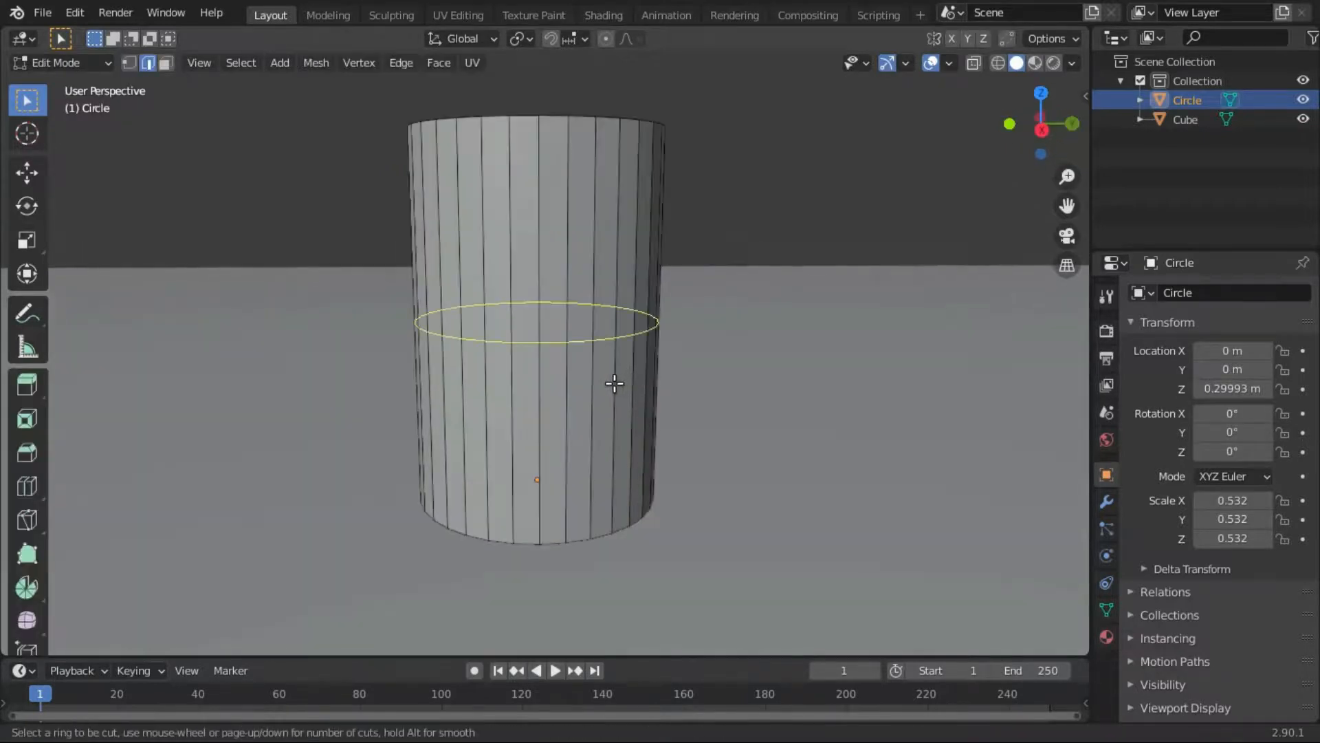
pyautogui.click(614, 384)
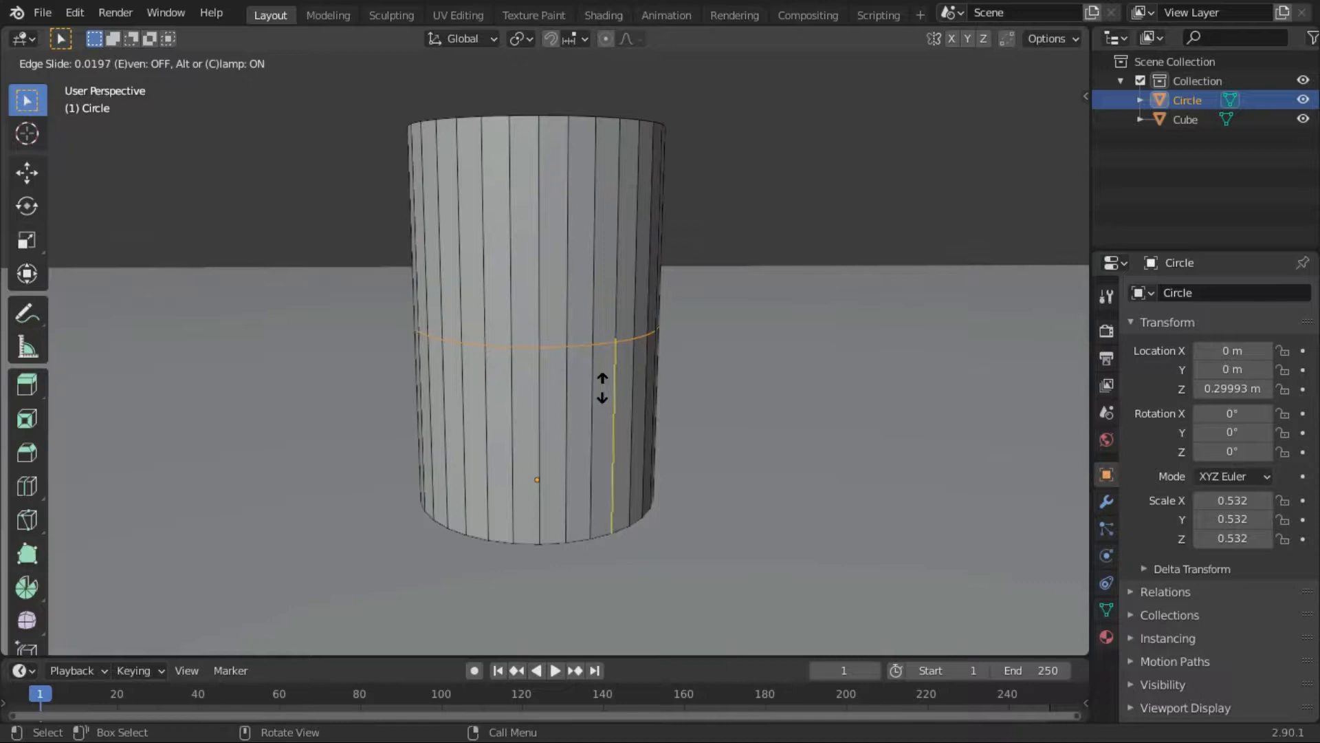
pyautogui.click(599, 409)
# Select all the cylinder's faces below the loop cut in face selection mode
pyautogui.click(542, 442)
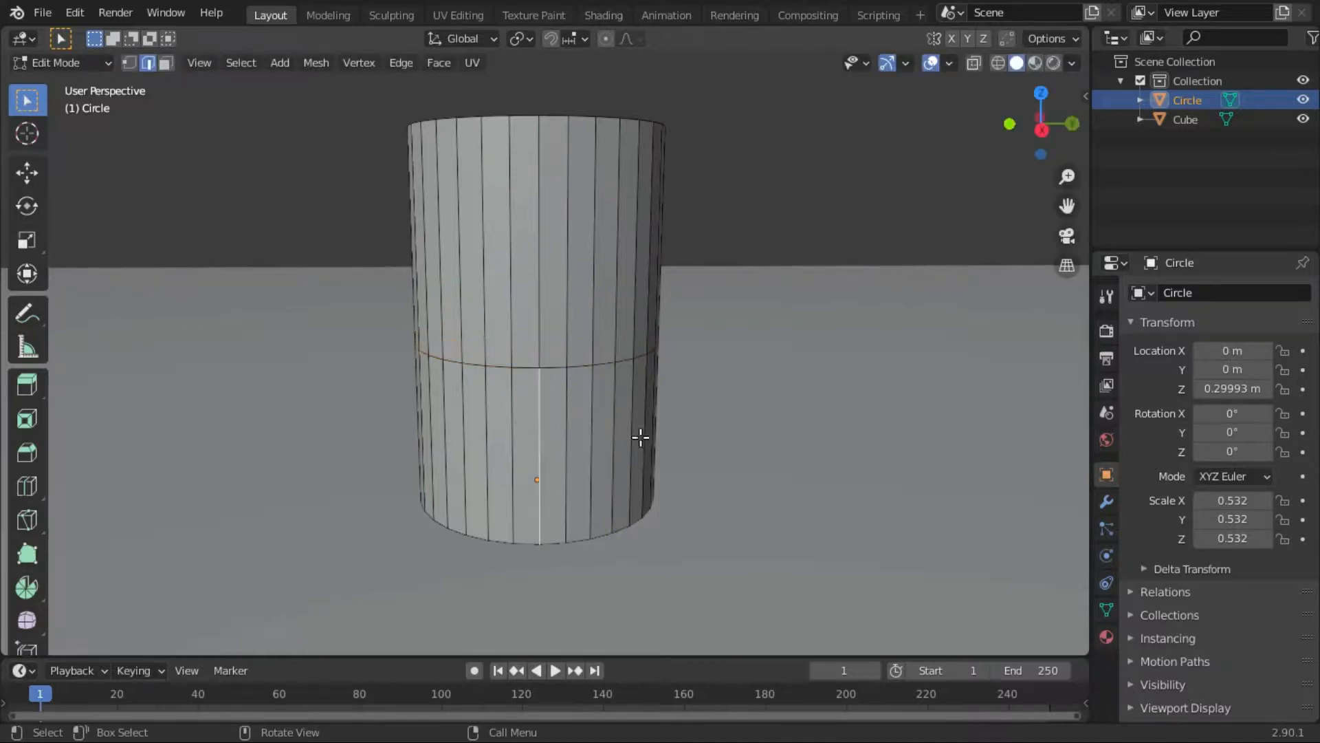
pyautogui.click(163, 63)
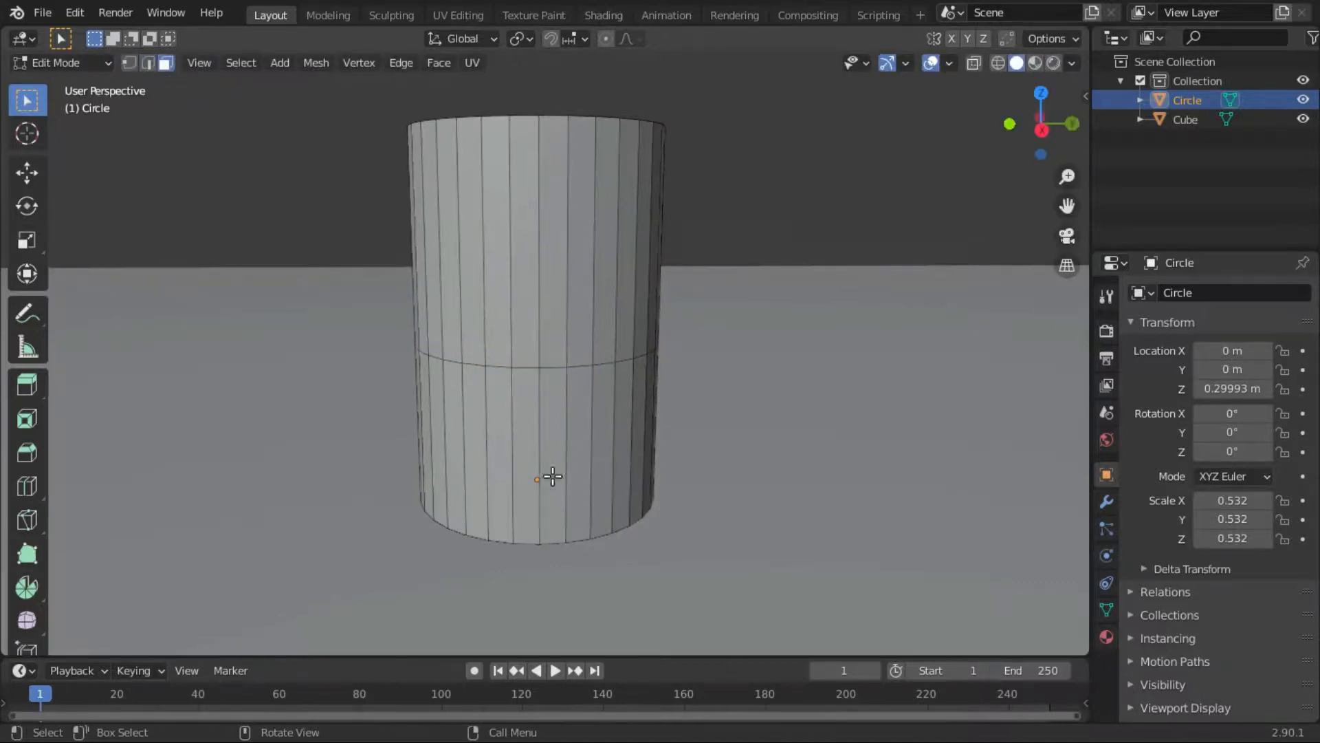
pyautogui.moveTo(452, 431); pyautogui.dragTo(607, 443)
pyautogui.moveTo(649, 440); pyautogui.dragTo(431, 427, button='middle')
pyautogui.moveTo(449, 414); pyautogui.dragTo(599, 422)
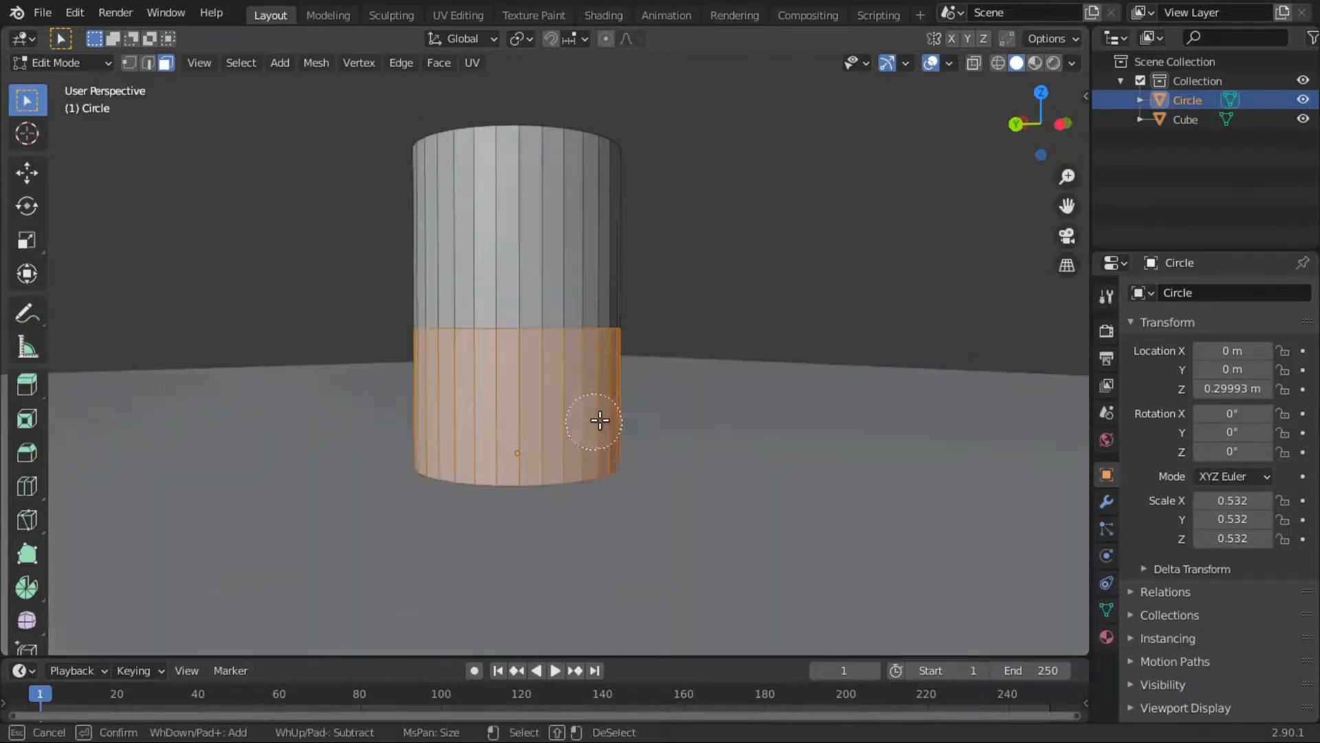
pyautogui.moveTo(672, 412)
pyautogui.mouseDown(button='middle')
pyautogui.moveTo(348, 406)
pyautogui.moveTo(547, 413)
pyautogui.mouseUp(button='middle')
pyautogui.moveTo(657, 418); pyautogui.dragTo(559, 586, button='middle')
pyautogui.scroll(3, 561, 586)
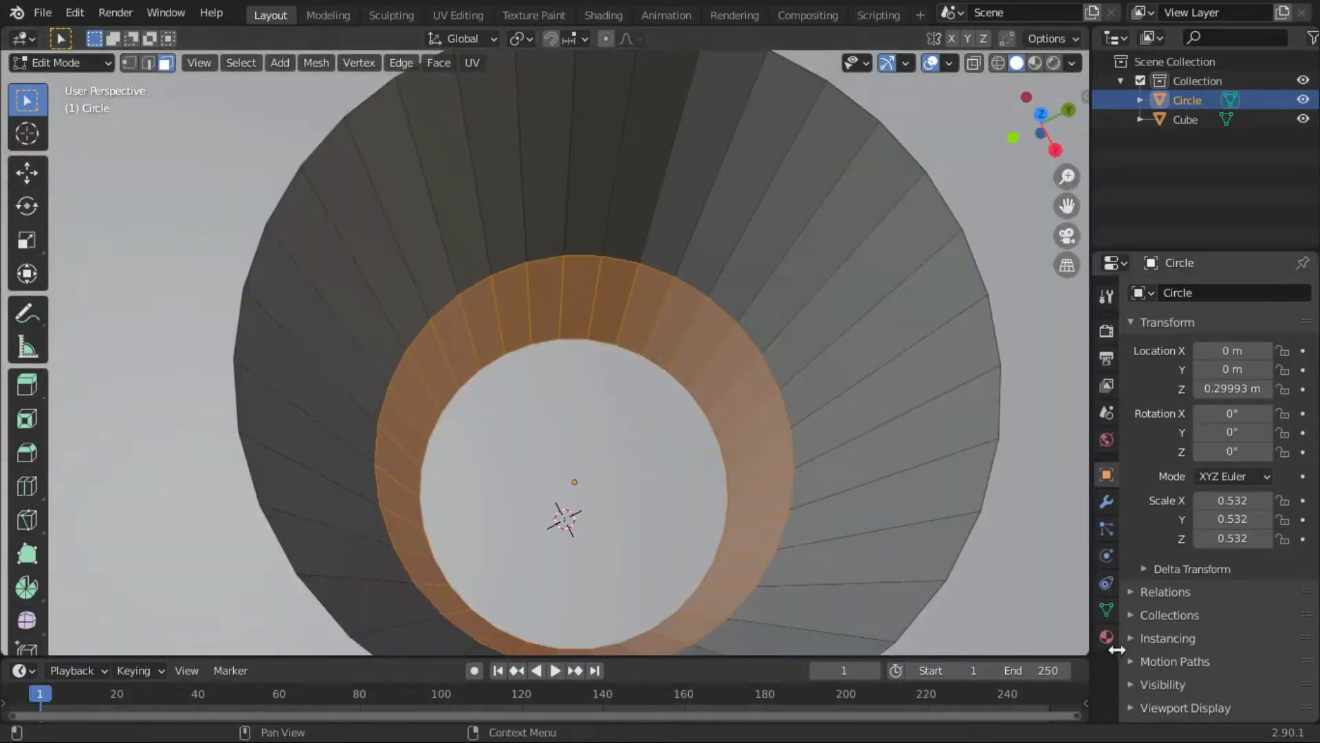
# Give the cylinder two materials, set the second one's base color to blue and assign it to the selected lower faces
pyautogui.click(1106, 637)
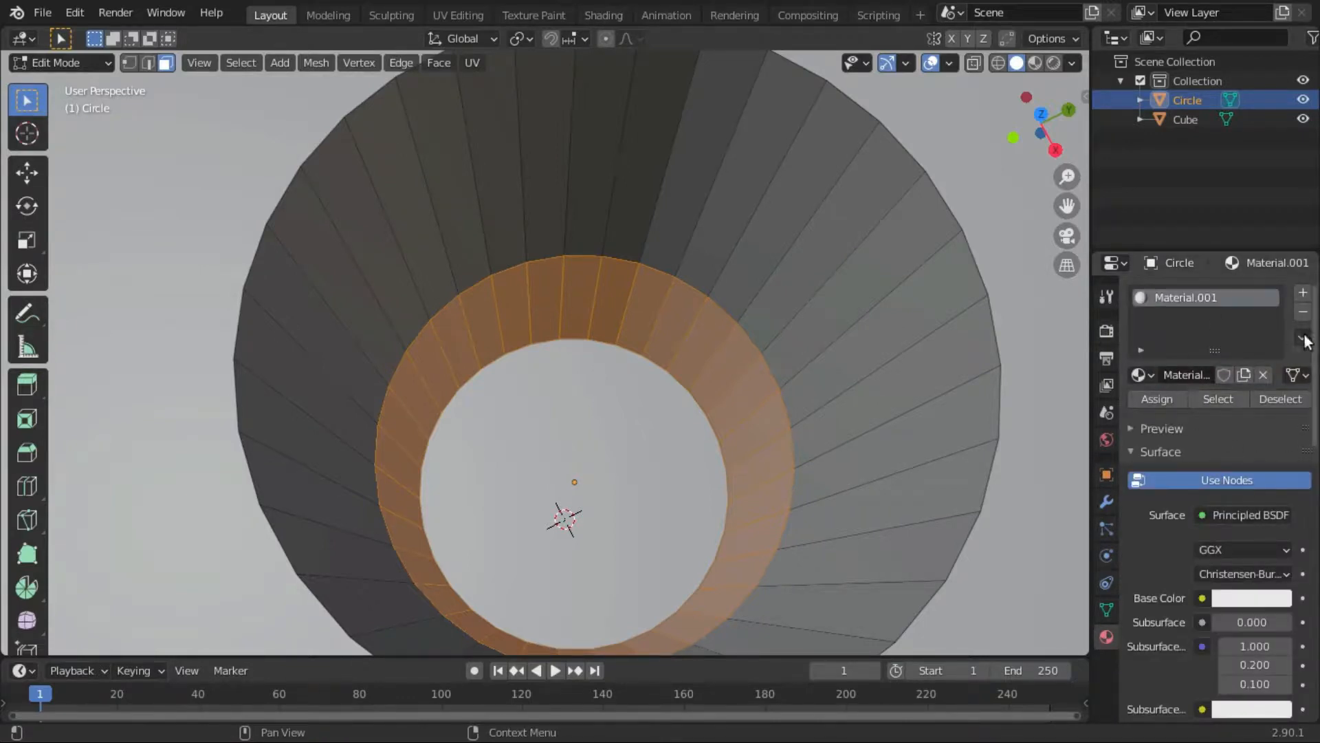
pyautogui.click(1303, 294)
pyautogui.click(1183, 404)
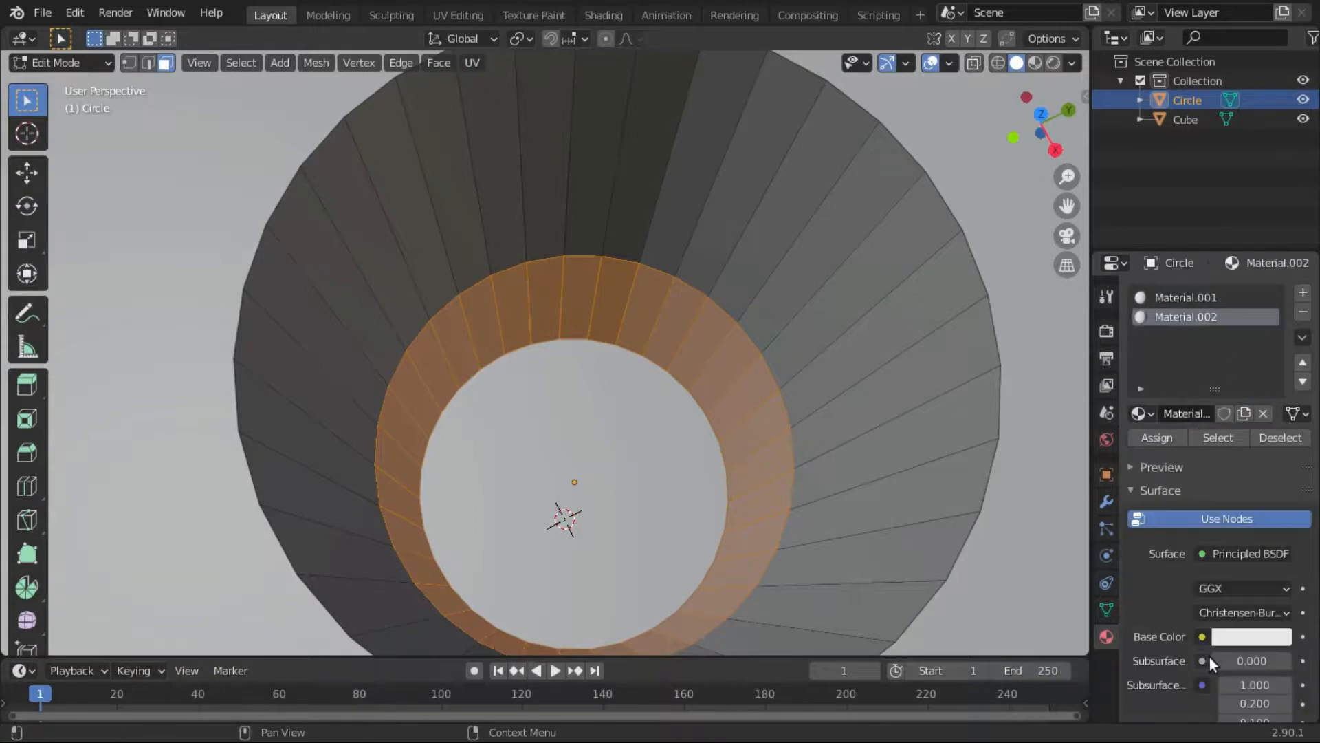
pyautogui.click(1229, 634)
pyautogui.click(1245, 401)
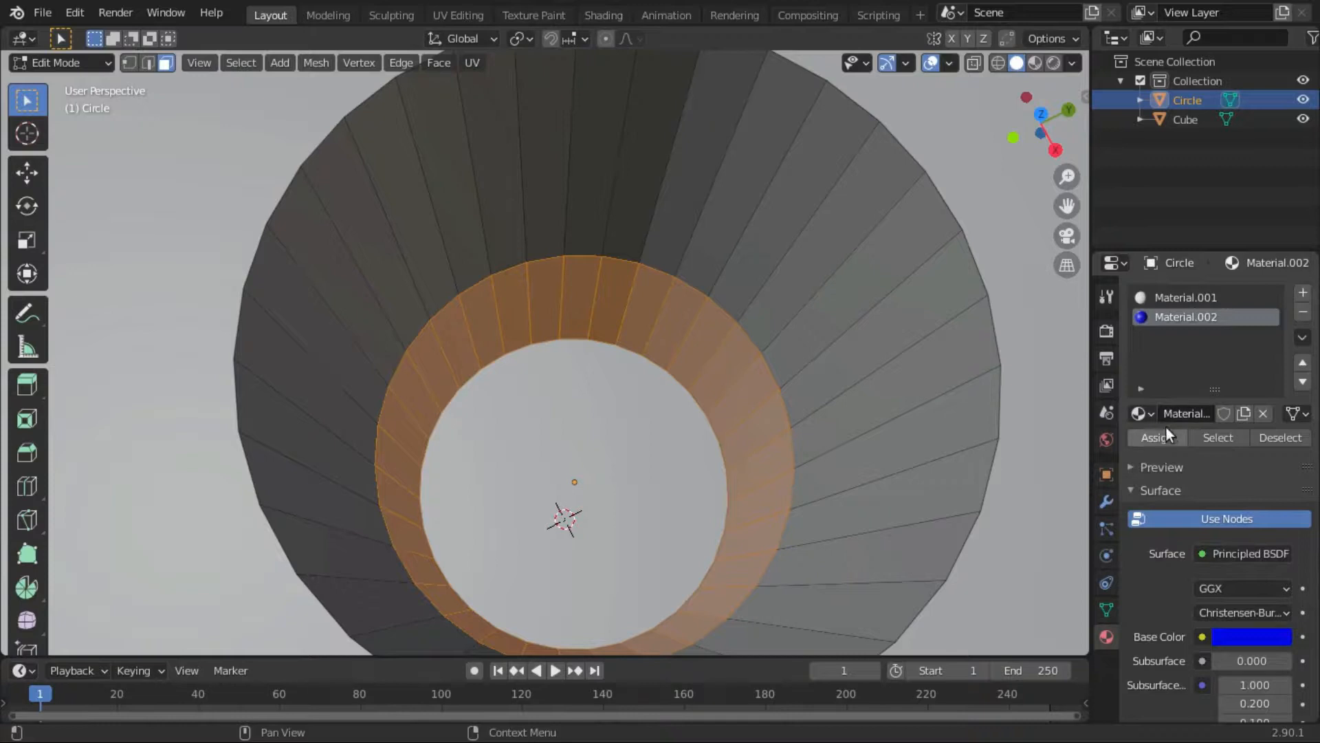
# Switch the viewport to Material Preview and check the cylinder's colors in Object Mode
pyautogui.click(1035, 62)
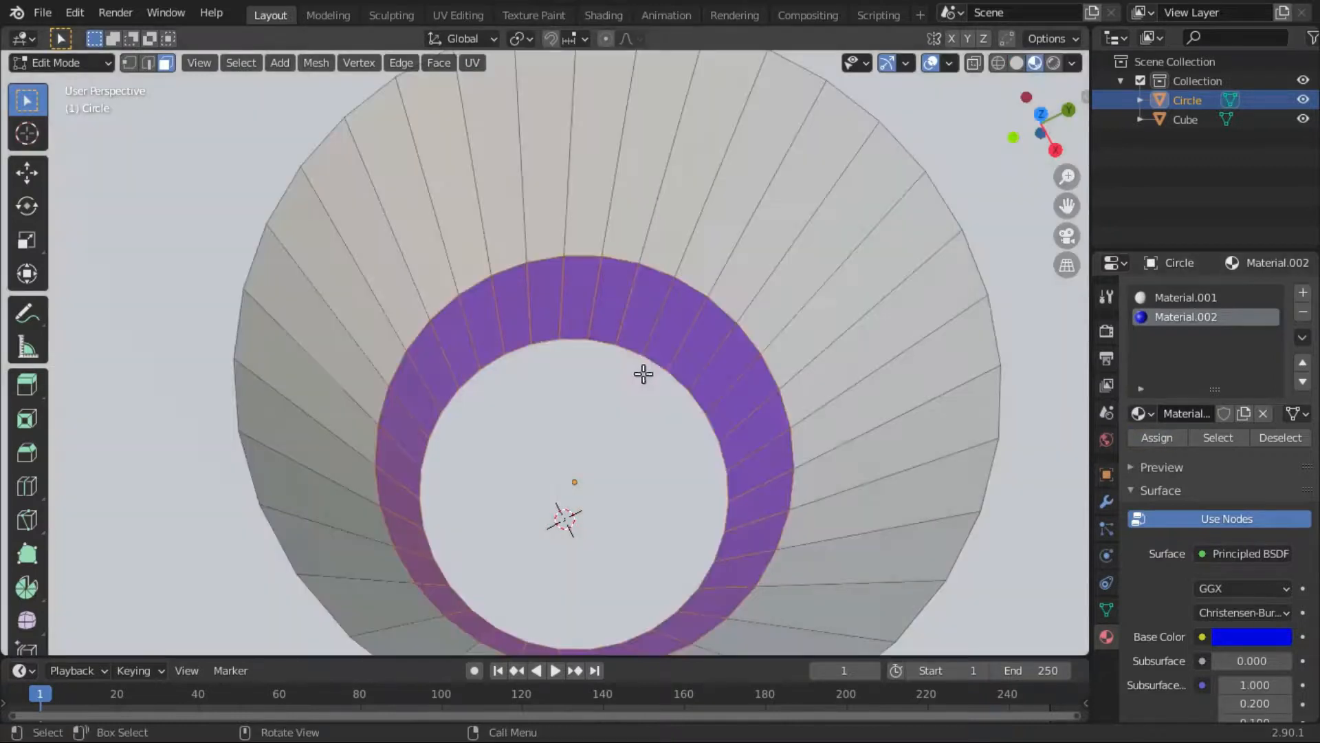
pyautogui.moveTo(592, 384); pyautogui.dragTo(864, 265, button='middle')
pyautogui.scroll(-3, 822, 319)
pyautogui.press('Tab')
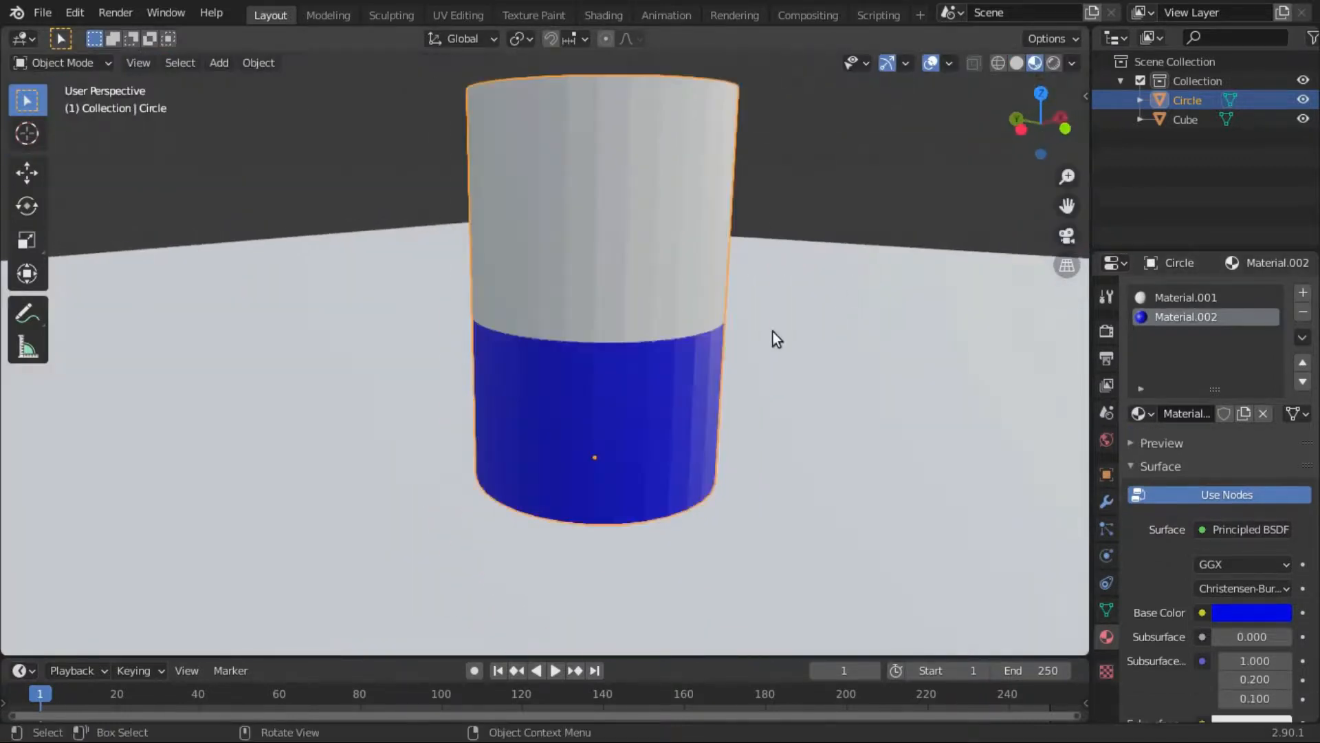
pyautogui.scroll(-3, 765, 337)
pyautogui.scroll(7, 777, 349)
# Change the blue material's base color to a lighter blue with H 0.619, S 0.783 and V 0.906
pyautogui.press('Tab')
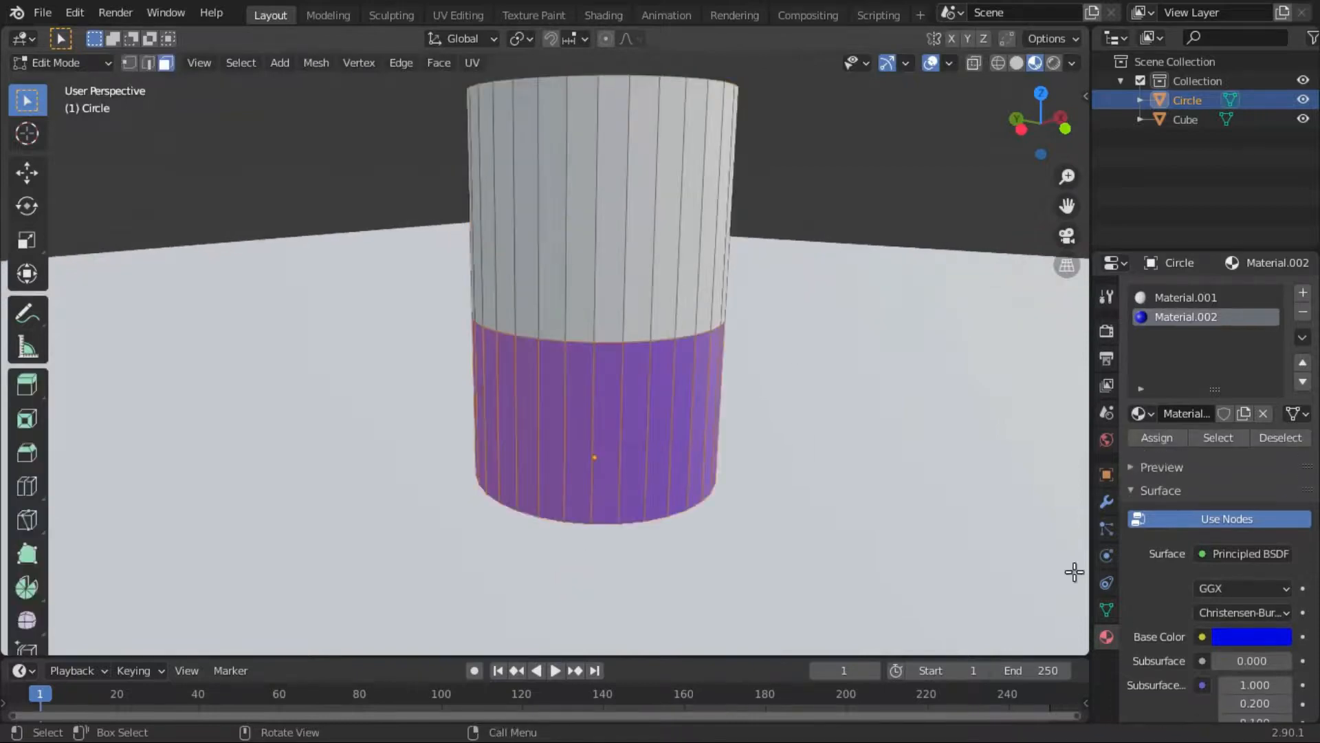
pyautogui.click(1225, 640)
pyautogui.moveTo(1246, 401); pyautogui.dragTo(1230, 388)
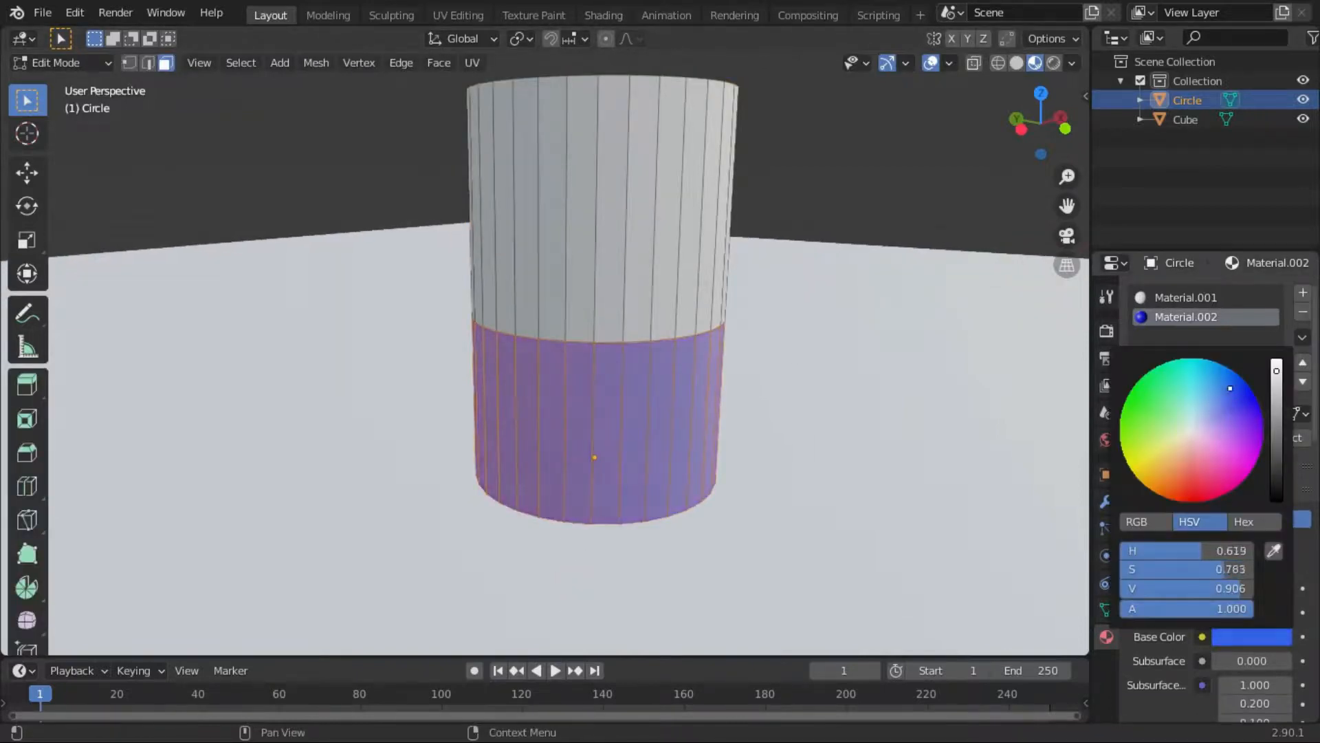
pyautogui.press('Tab')
# Select the table and add a new material to it
pyautogui.scroll(-5, 658, 400)
pyautogui.moveTo(659, 401); pyautogui.dragTo(786, 377, button='middle')
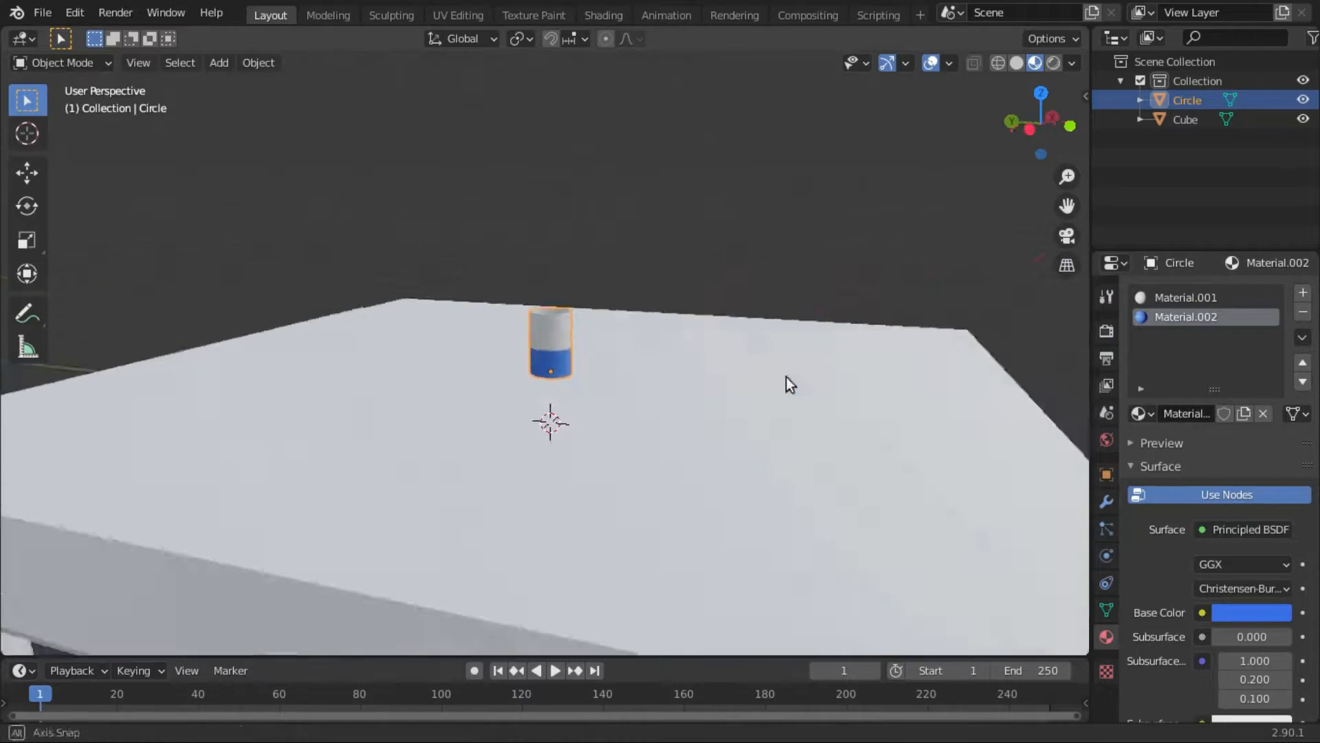
pyautogui.scroll(5, 798, 375)
pyautogui.scroll(-2, 757, 388)
pyautogui.click(691, 403)
pyautogui.scroll(8, 704, 412)
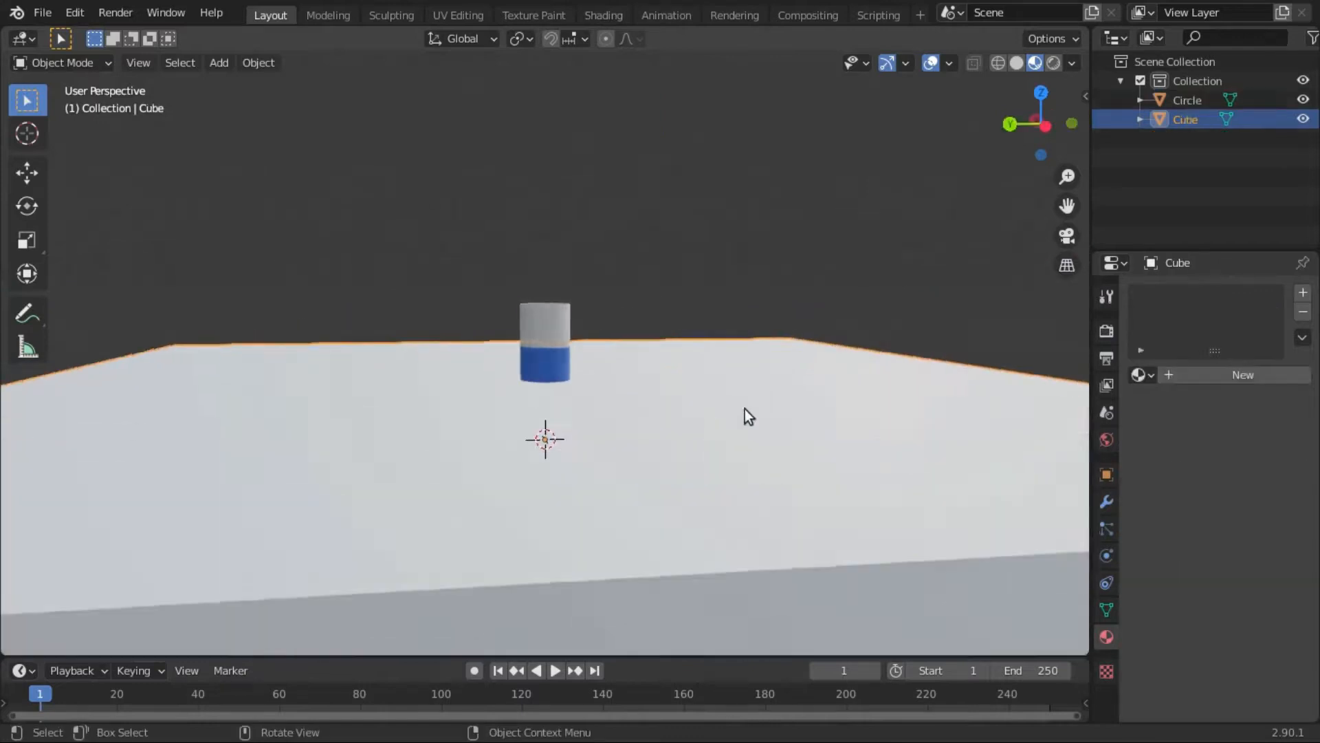
pyautogui.scroll(3, 874, 383)
pyautogui.moveTo(766, 429); pyautogui.dragTo(757, 341, button='middle')
pyautogui.scroll(-6, 717, 335)
pyautogui.click(1207, 375)
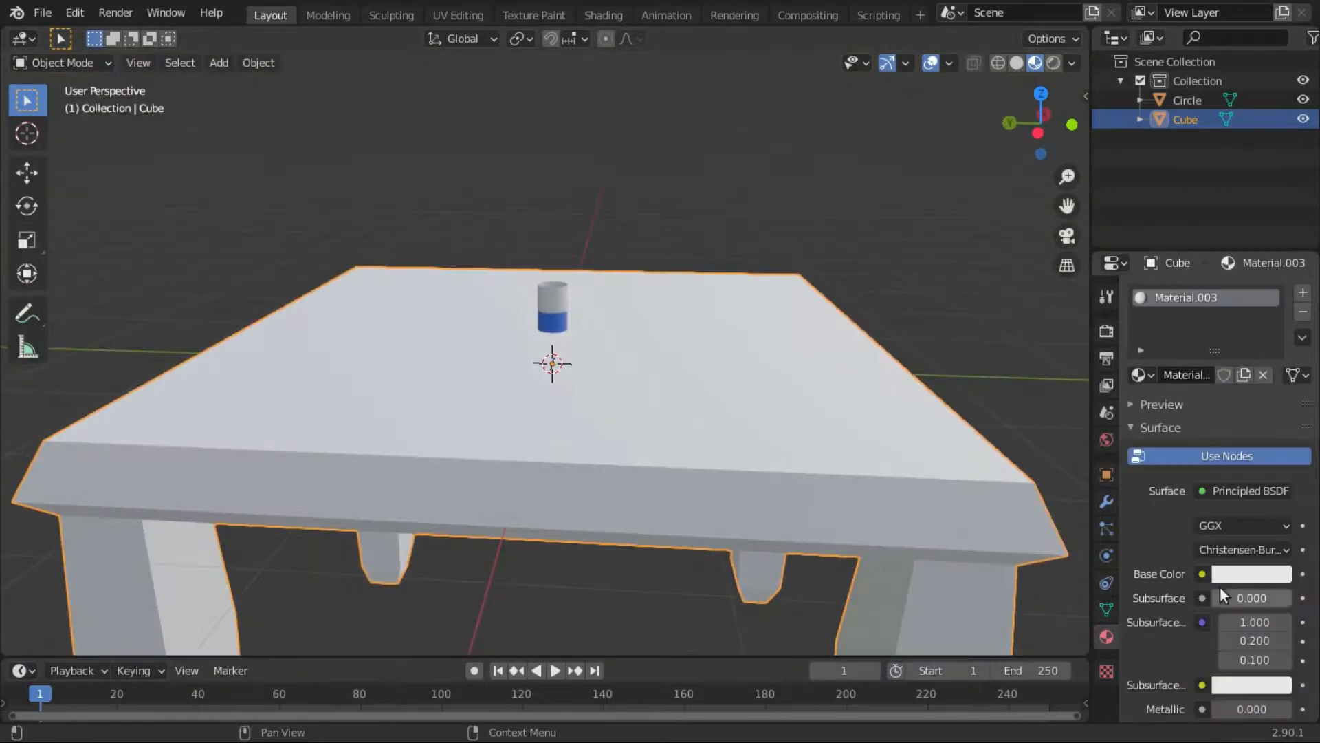
# Inspect the plain table from below and the cylinder's color boundary up close
pyautogui.click(1201, 576)
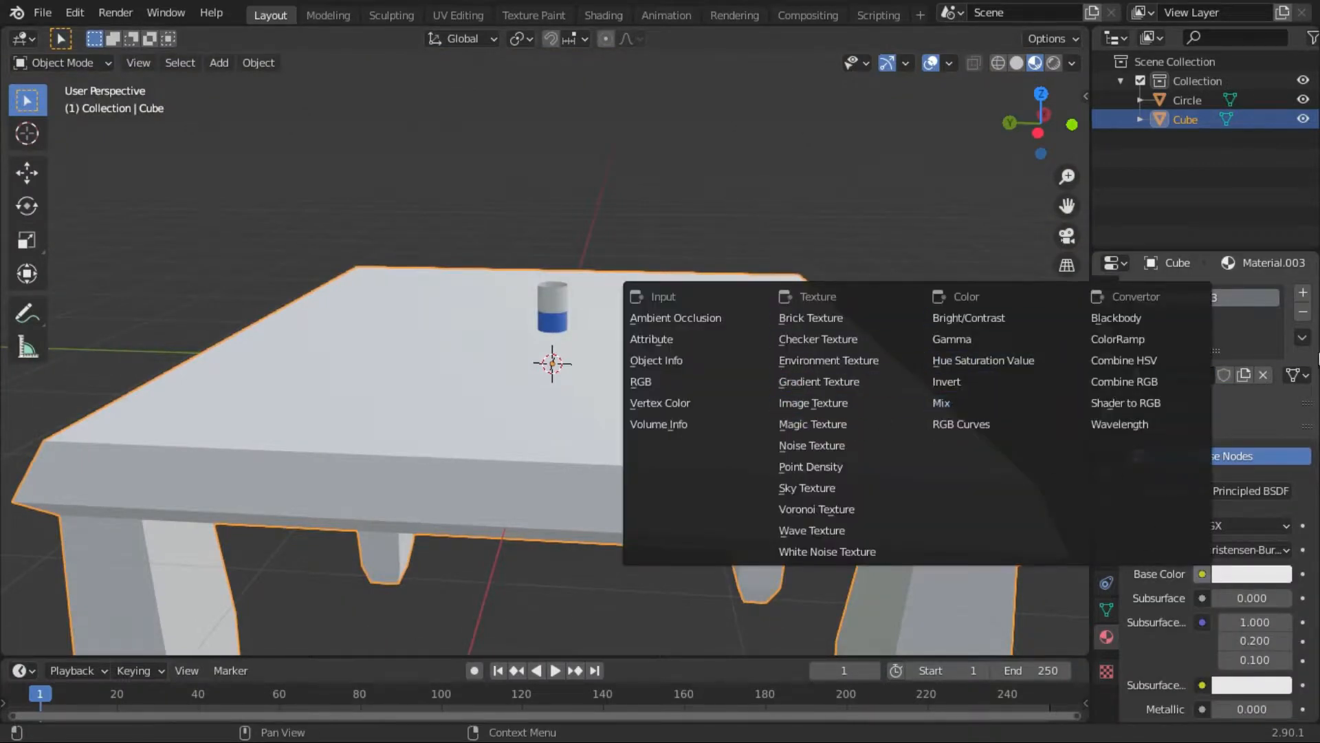
pyautogui.press('Escape')
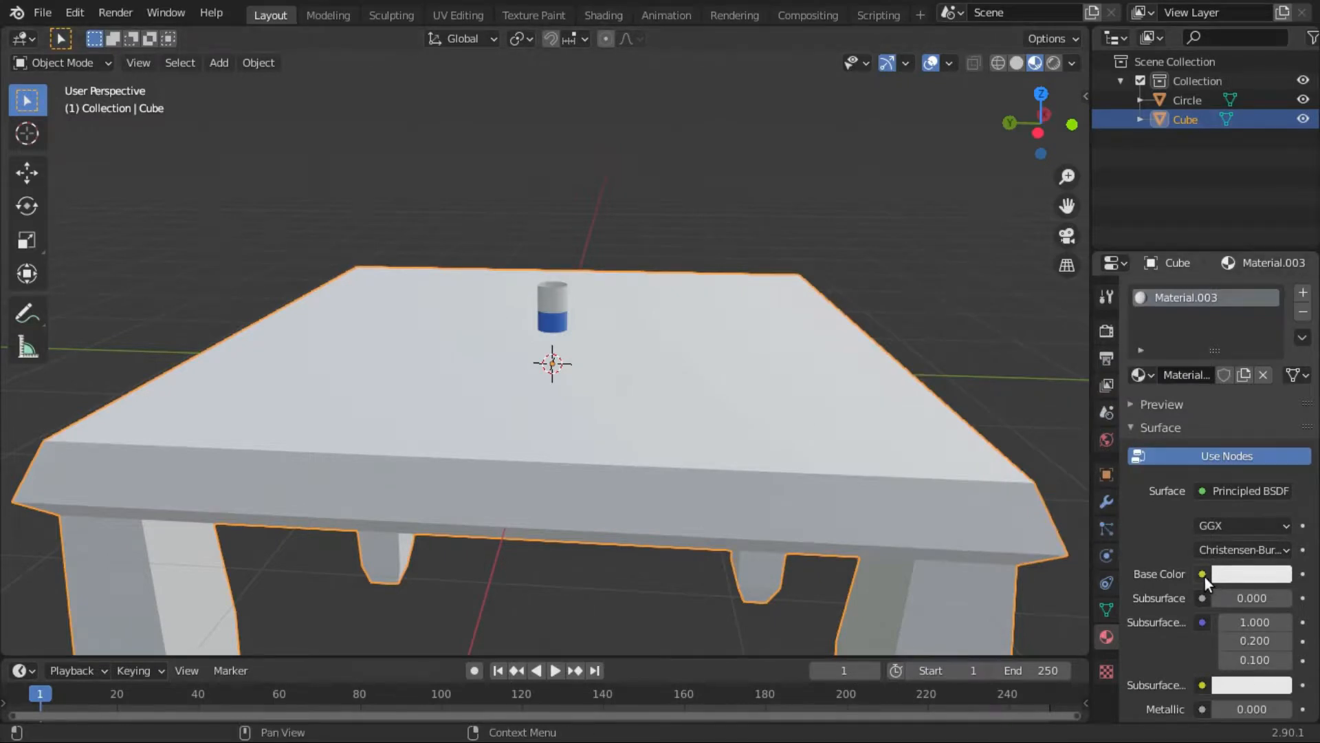
pyautogui.scroll(-4, 795, 427)
pyautogui.moveTo(795, 428); pyautogui.dragTo(830, 381, button='middle')
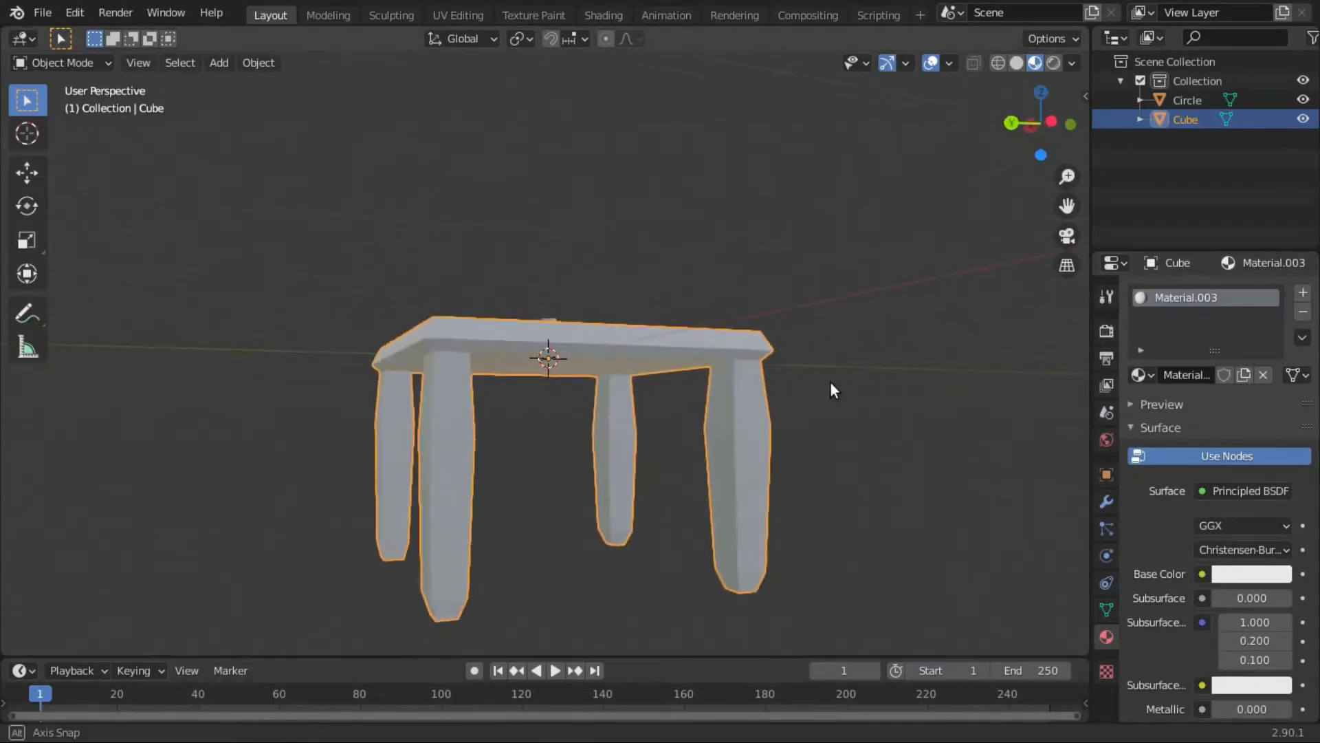
pyautogui.scroll(10, 831, 390)
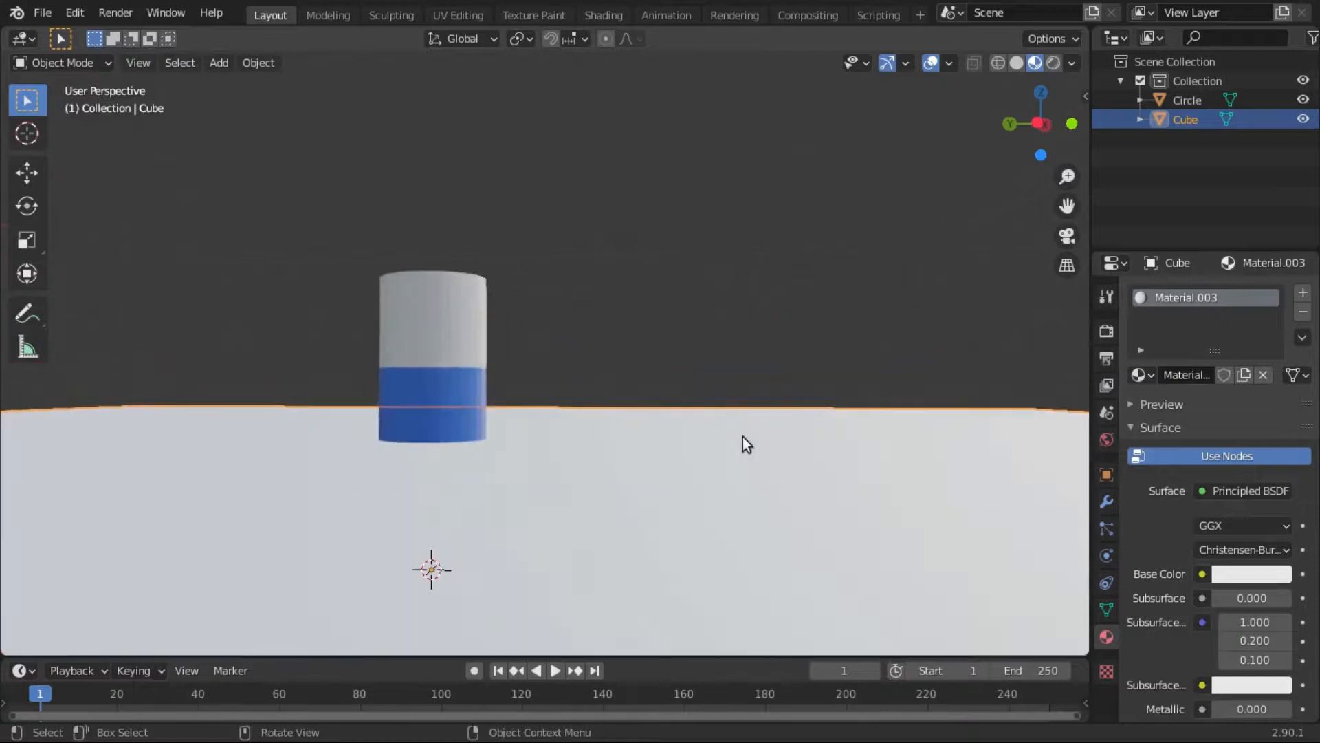
pyautogui.keyDown('shift'); pyautogui.moveTo(557, 471); pyautogui.dragTo(977, 518, button='middle'); pyautogui.keyUp('shift')
pyautogui.scroll(4, 817, 492)
pyautogui.keyDown('shift'); pyautogui.moveTo(817, 493); pyautogui.dragTo(1063, 308, button='middle'); pyautogui.keyUp('shift')
pyautogui.scroll(4, 476, 354)
pyautogui.moveTo(577, 408); pyautogui.dragTo(653, 487, button='middle')
pyautogui.scroll(4, 730, 453)
pyautogui.keyDown('shift'); pyautogui.moveTo(708, 388); pyautogui.dragTo(689, 339, button='middle'); pyautogui.keyUp('shift')
pyautogui.scroll(-4, 689, 340)
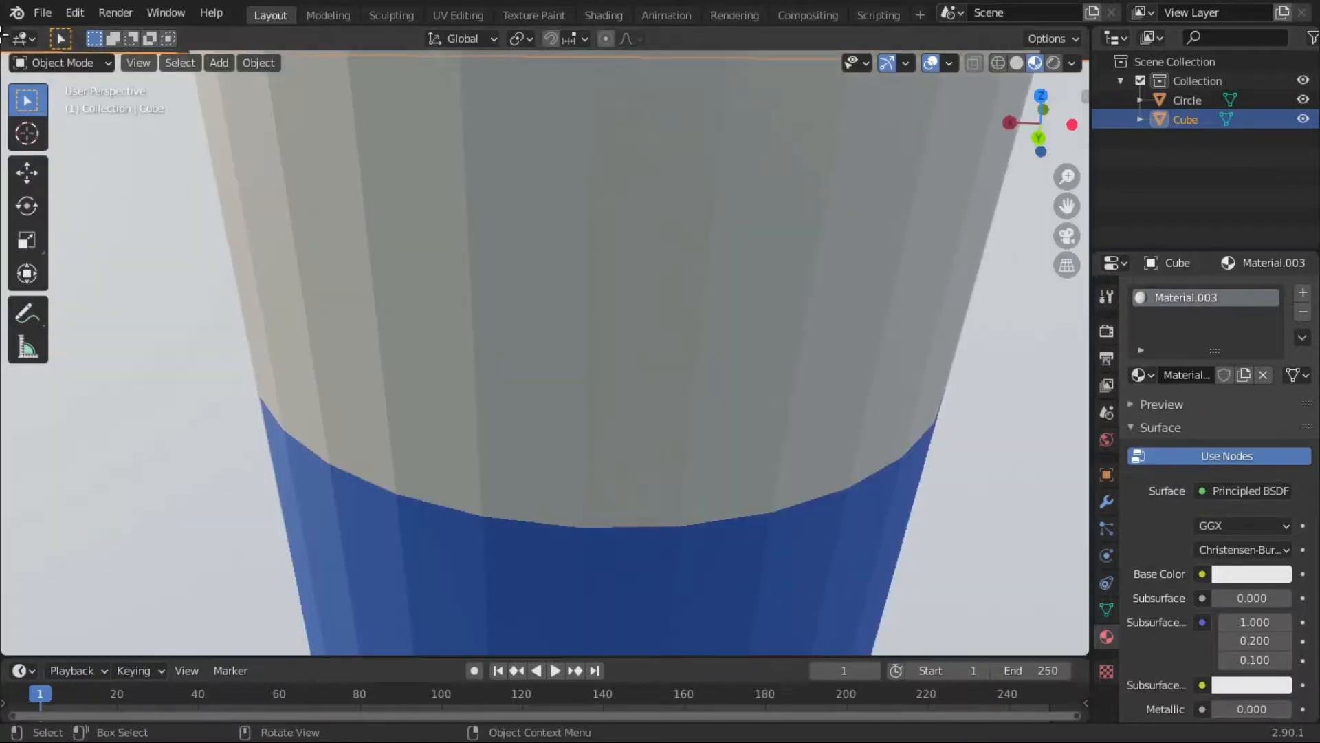
# View the table material's node setup in the Shader Editor and return to the 3D Viewport
pyautogui.click(20, 38)
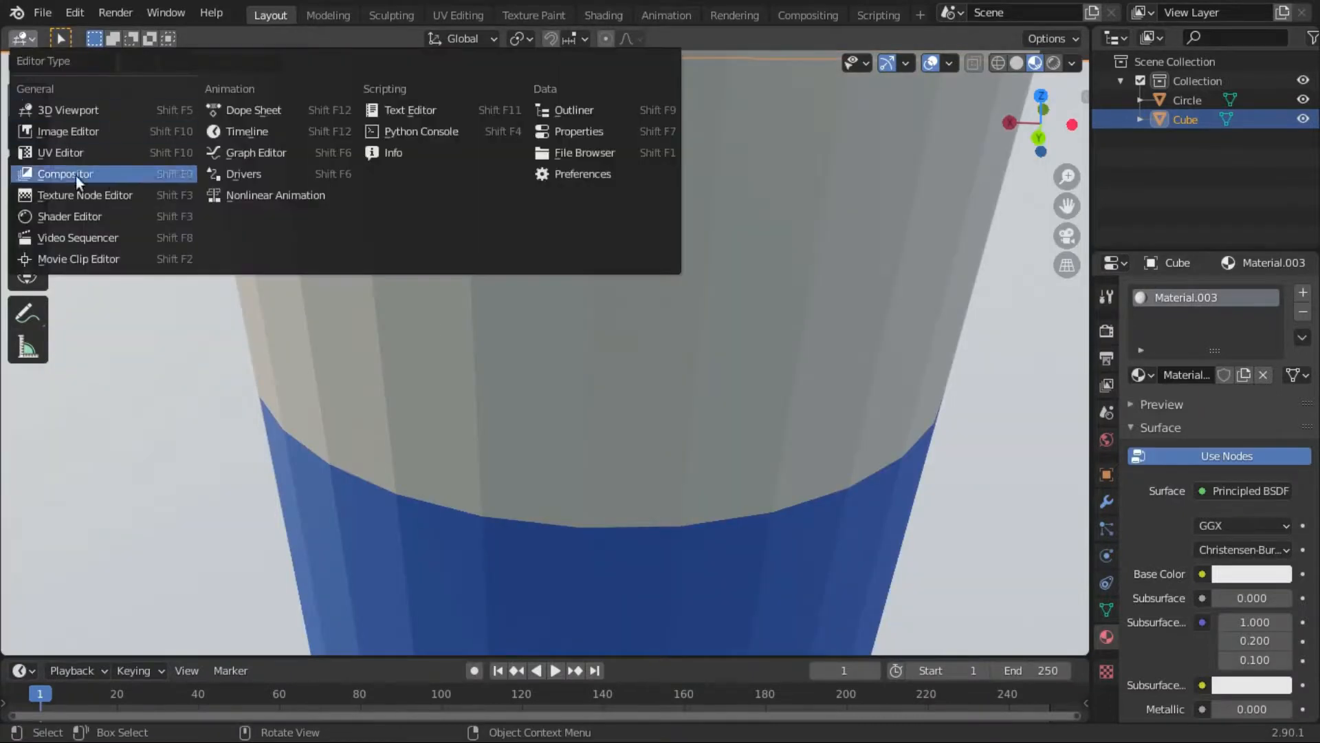
pyautogui.click(69, 216)
pyautogui.scroll(6, 404, 373)
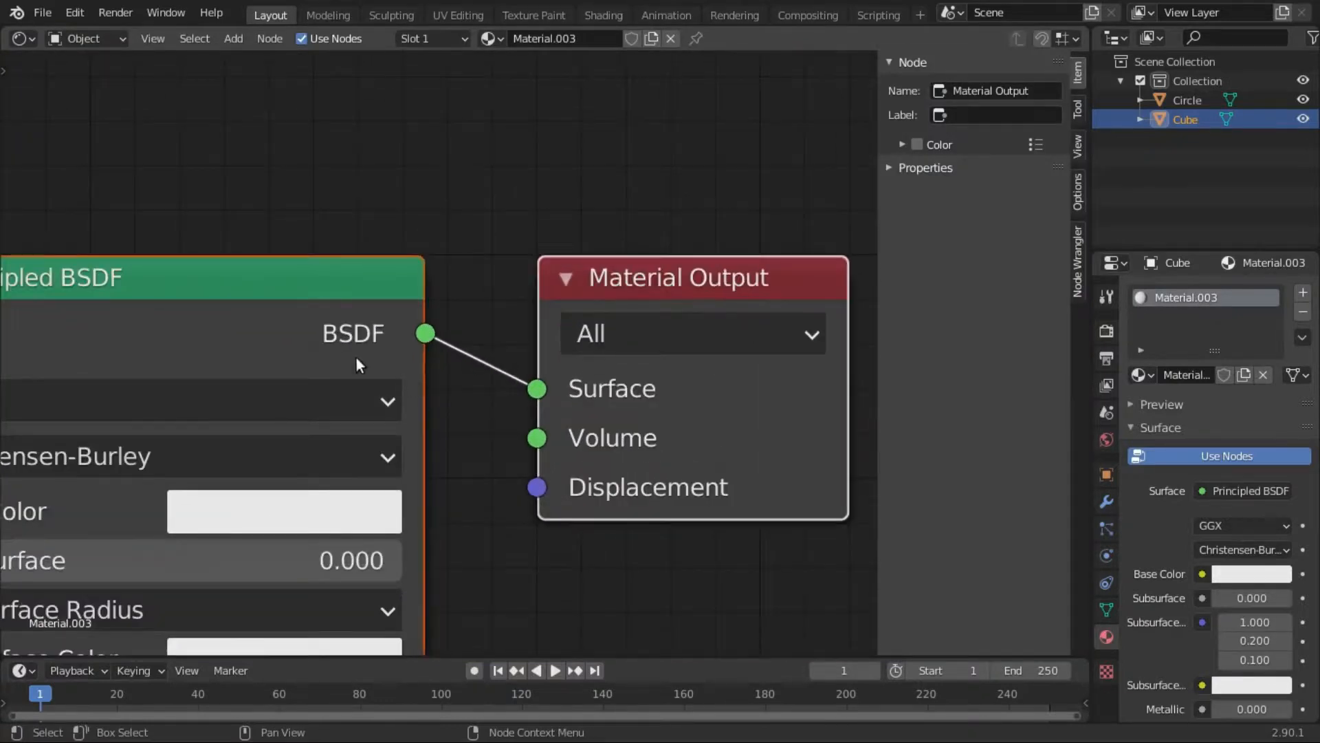
pyautogui.click(26, 39)
# Examine the cylinder on the tabletop and the whole table from several angles and distances
pyautogui.scroll(-9, 527, 276)
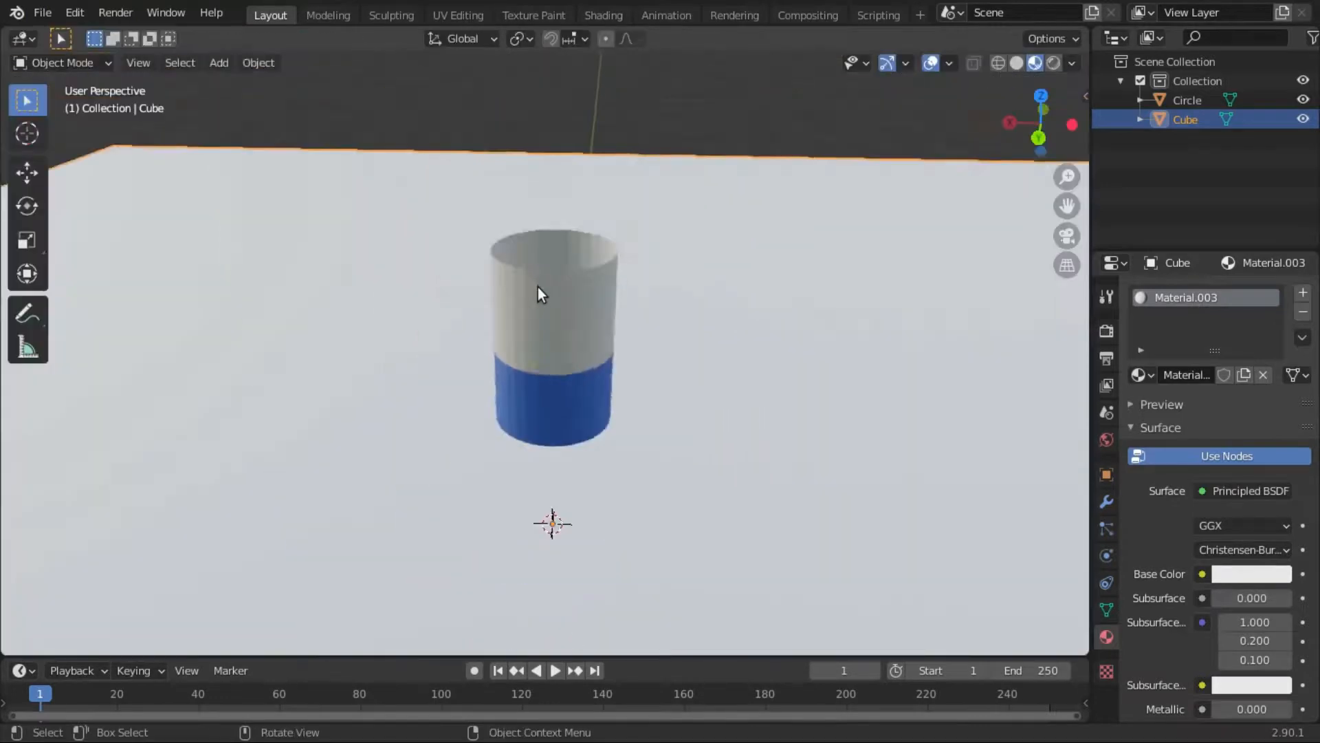
pyautogui.moveTo(537, 362); pyautogui.dragTo(725, 415, button='middle')
pyautogui.scroll(5, 707, 480)
pyautogui.scroll(4, 707, 480)
pyautogui.moveTo(707, 480); pyautogui.dragTo(704, 248, button='middle')
pyautogui.scroll(-5, 408, 398)
pyautogui.scroll(7, 531, 363)
pyautogui.scroll(-4, 668, 332)
pyautogui.scroll(-9, 668, 332)
pyautogui.moveTo(675, 345); pyautogui.dragTo(962, 427, button='middle')
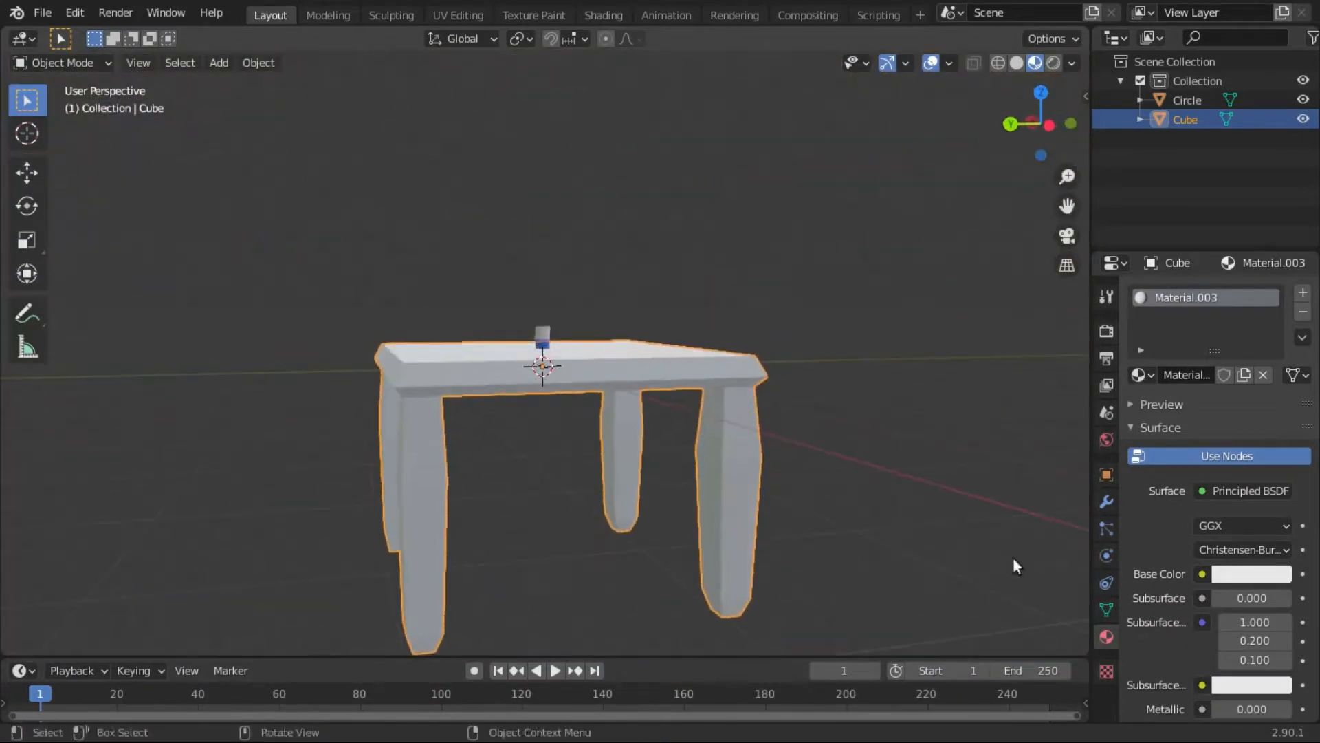
# Connect an Image Texture to the table material's base color and open the file browser for its image
pyautogui.click(1202, 573)
pyautogui.click(834, 403)
pyautogui.click(1299, 599)
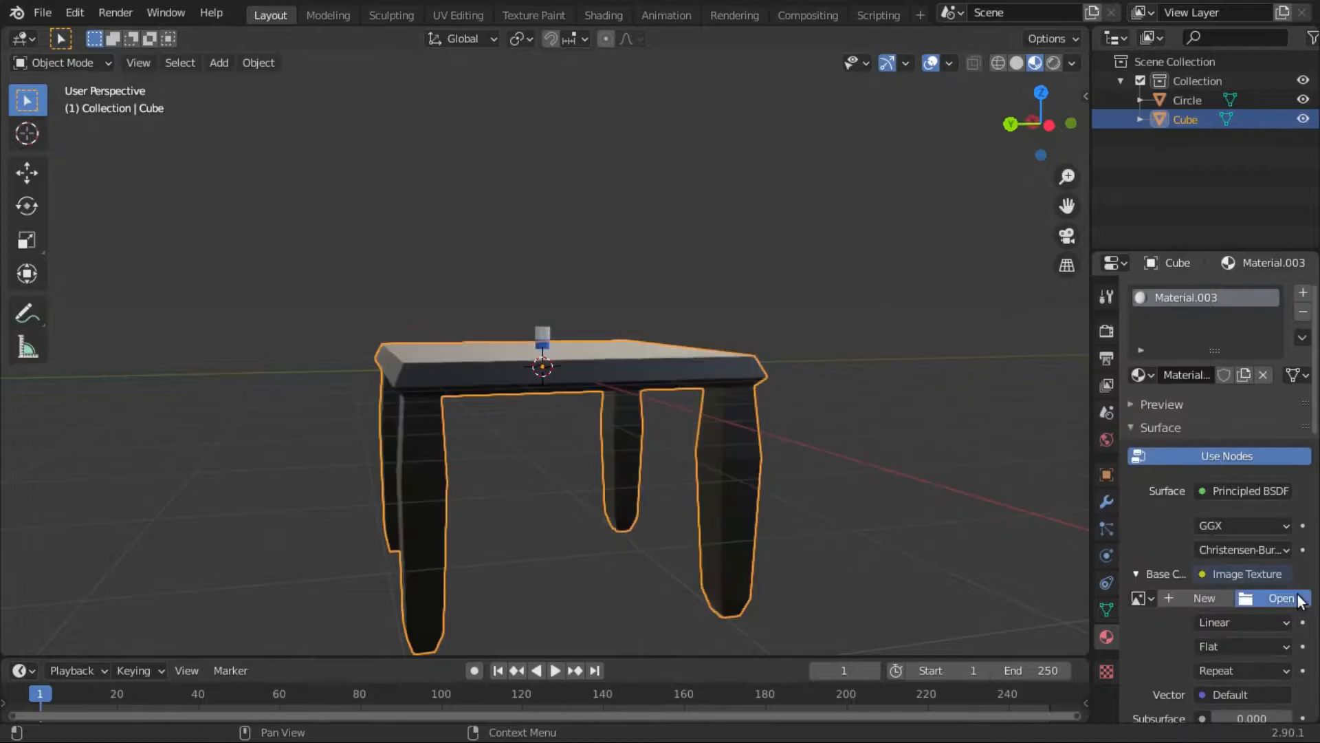
# Look through the HdR, Downloads, Desktop, Hummer and Documents folders for a texture image
pyautogui.click(214, 534)
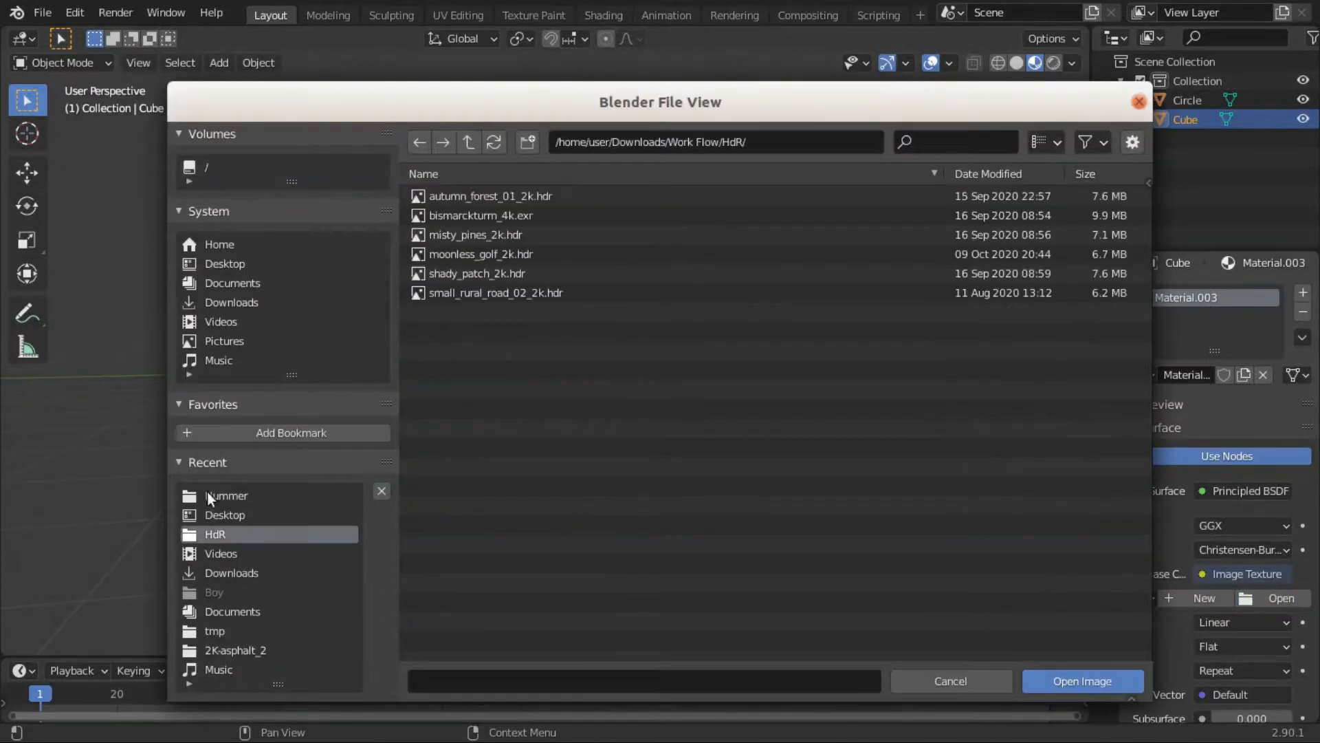
pyautogui.click(234, 302)
pyautogui.click(241, 534)
pyautogui.click(237, 514)
pyautogui.click(235, 496)
pyautogui.click(234, 283)
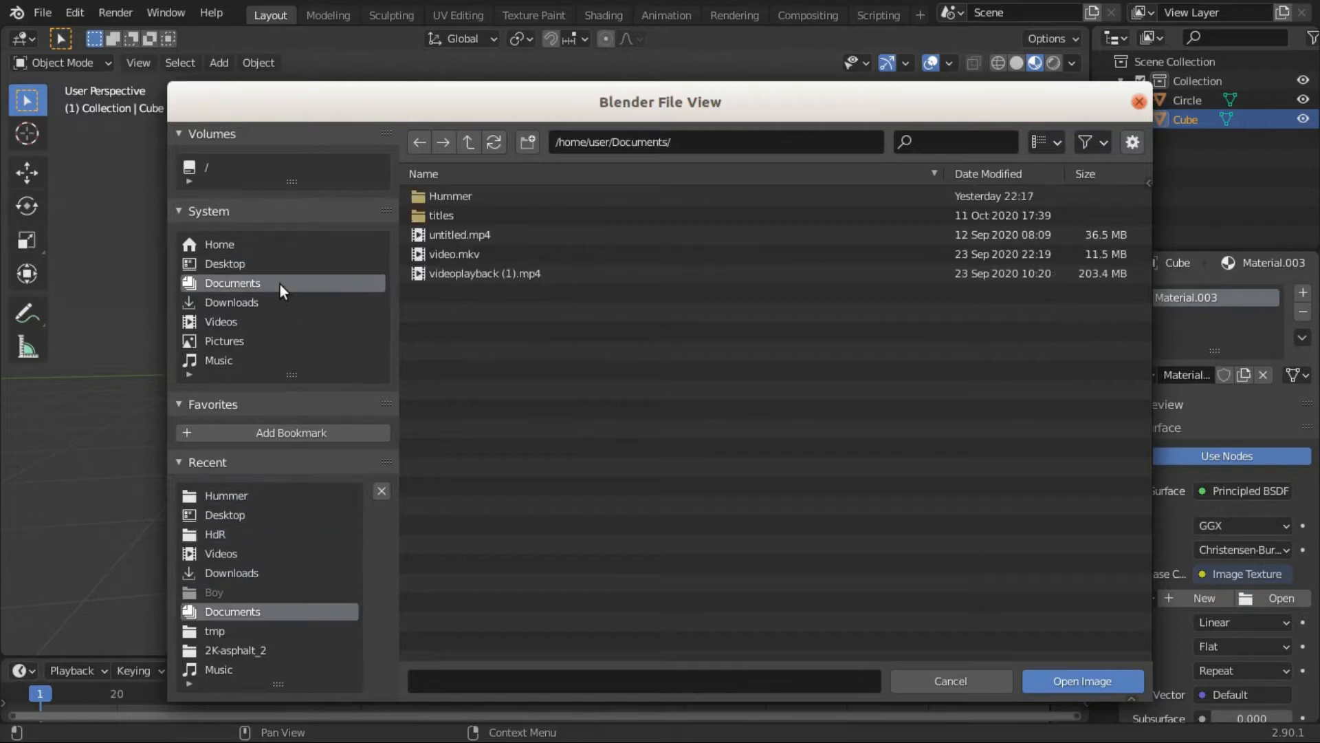
# Load 2K-wood_fine_24-diffuse.jpg from the 2K-wood_fine_24 folder under Downloads/Work Flow/textures as the base color image
pyautogui.click(281, 303)
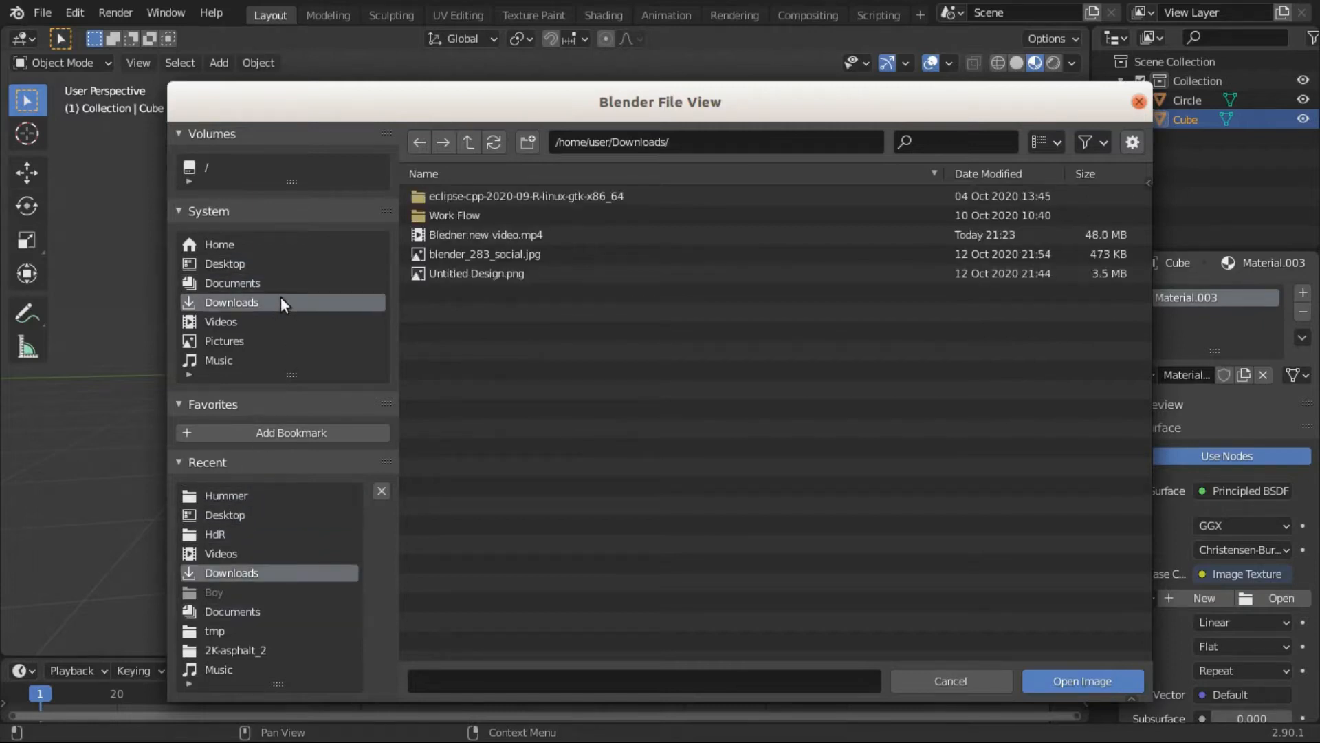
pyautogui.doubleClick(472, 218)
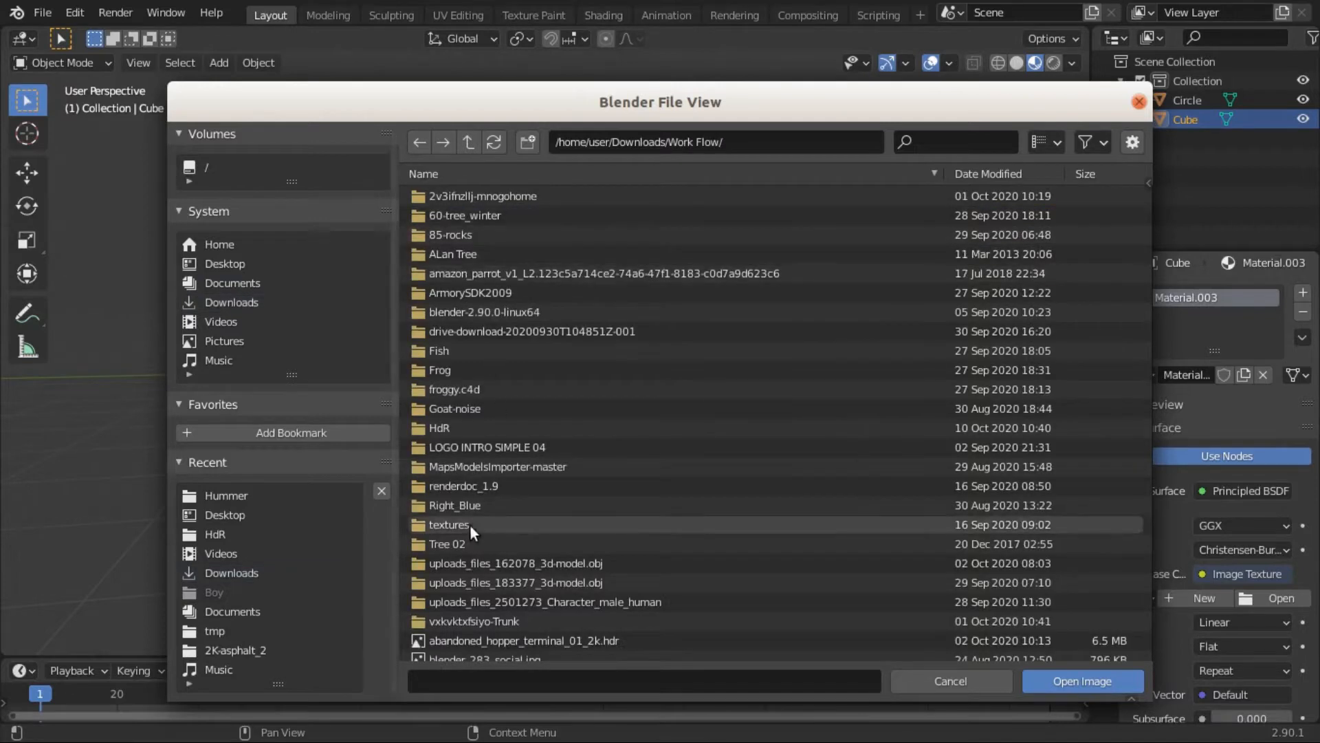
pyautogui.doubleClick(448, 525)
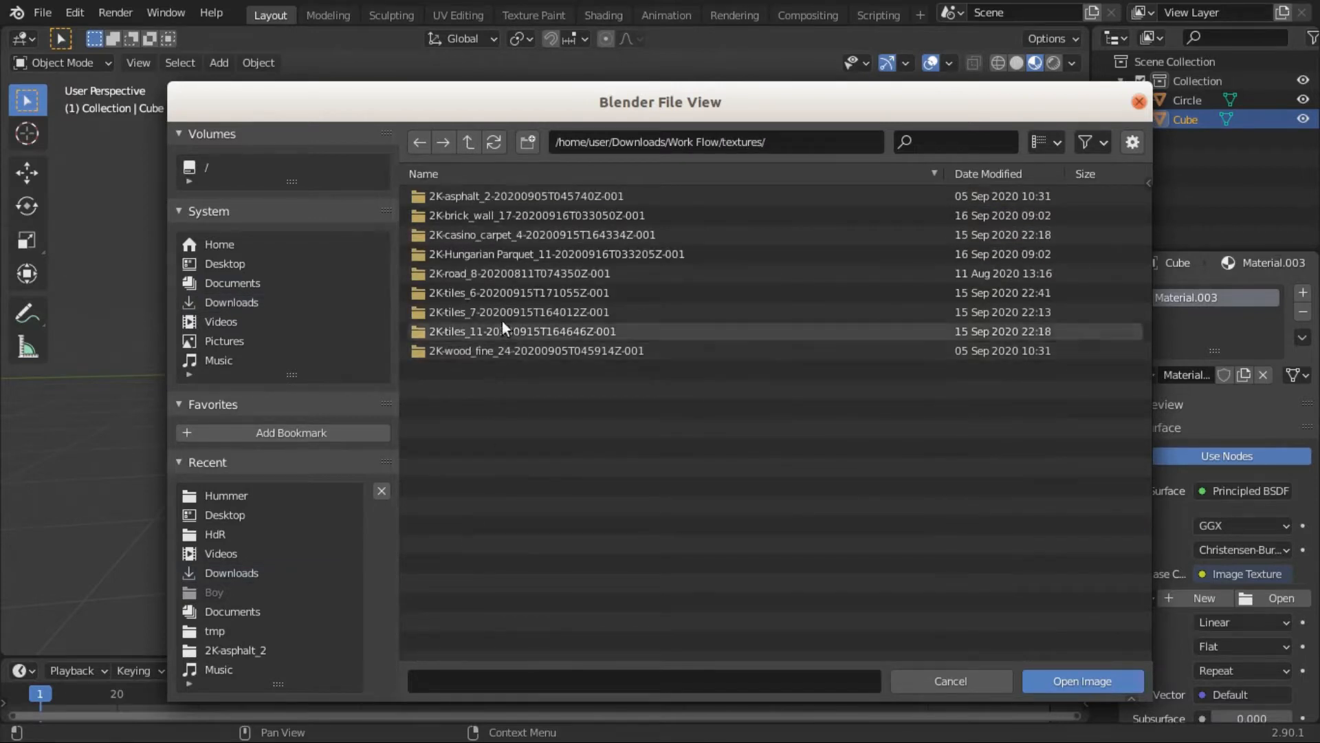
pyautogui.doubleClick(564, 348)
pyautogui.click(514, 196)
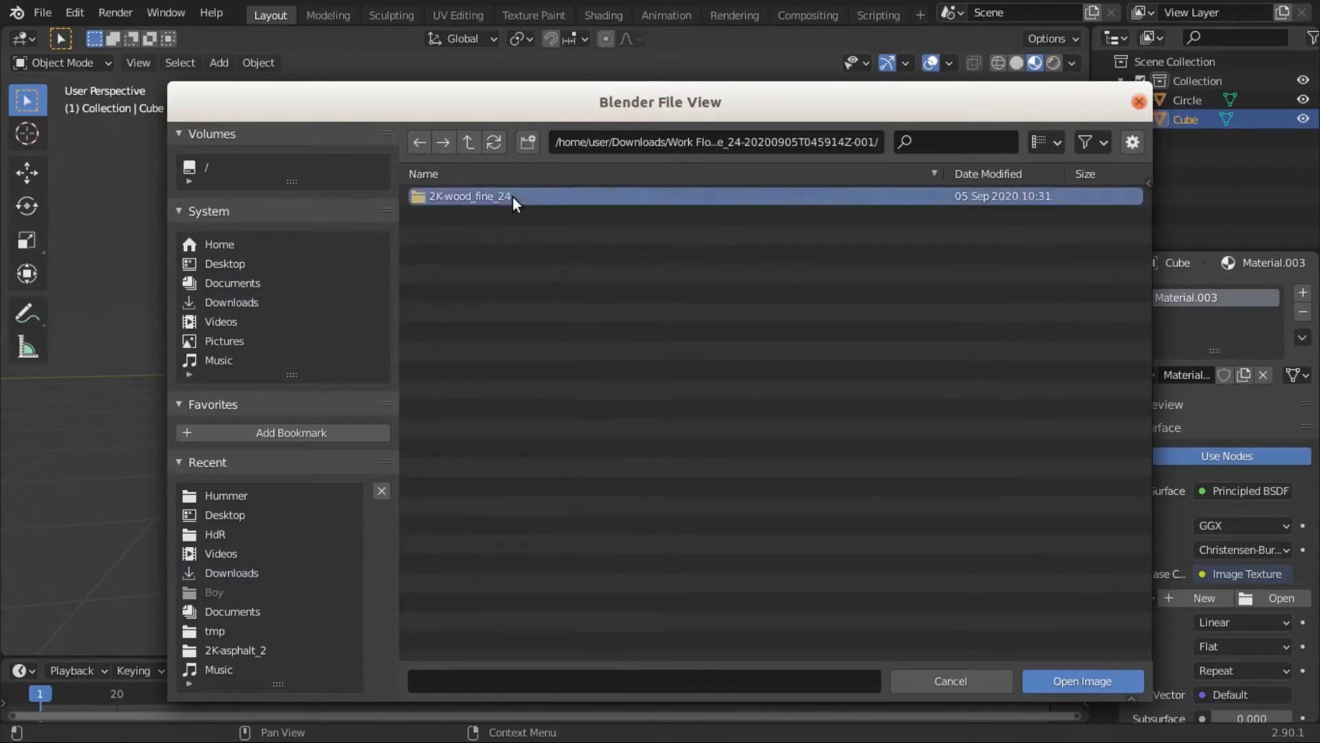
pyautogui.doubleClick(513, 196)
pyautogui.click(513, 216)
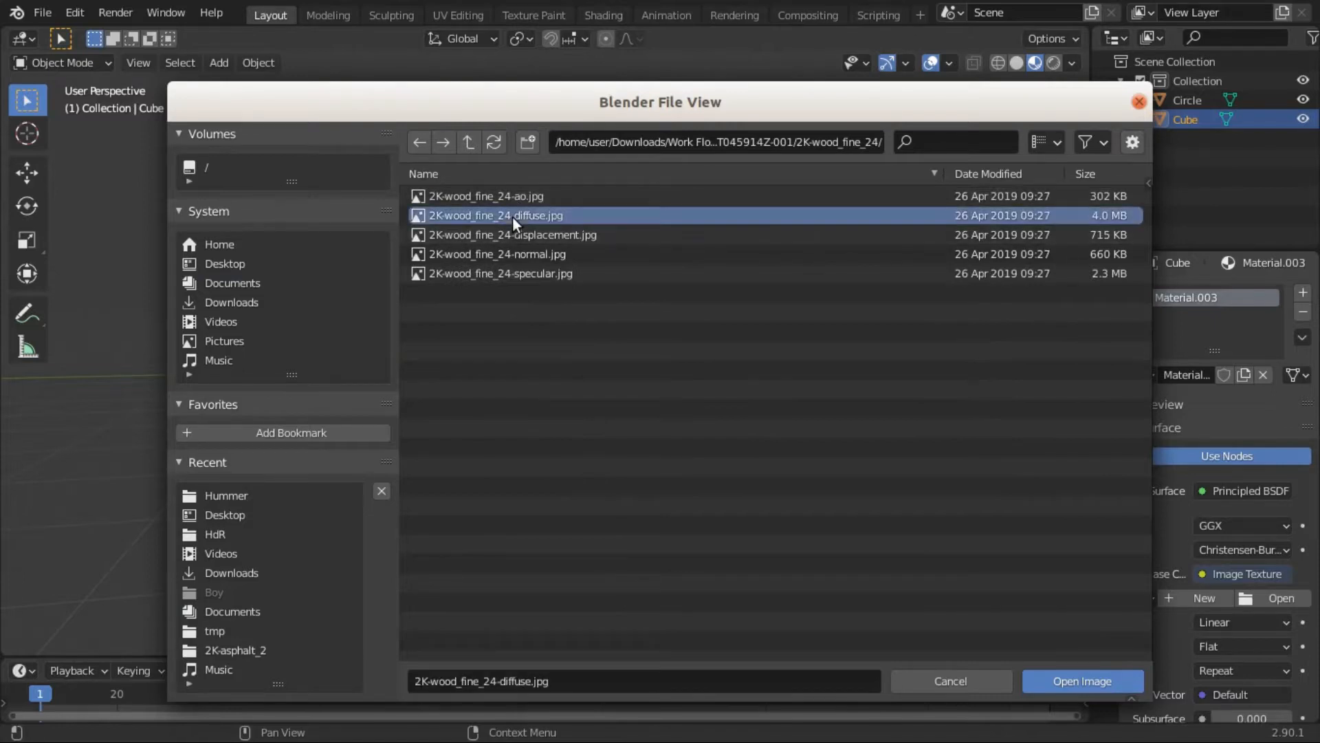
pyautogui.doubleClick(513, 216)
# Select the table's entire mesh in Edit Mode and unwrap it with the standard Unwrap
pyautogui.moveTo(616, 407); pyautogui.dragTo(760, 440, button='middle')
pyautogui.scroll(2, 805, 499)
pyautogui.press('Tab')
pyautogui.press('a')
pyautogui.scroll(-3, 591, 380)
pyautogui.press('u')
pyautogui.click(759, 440)
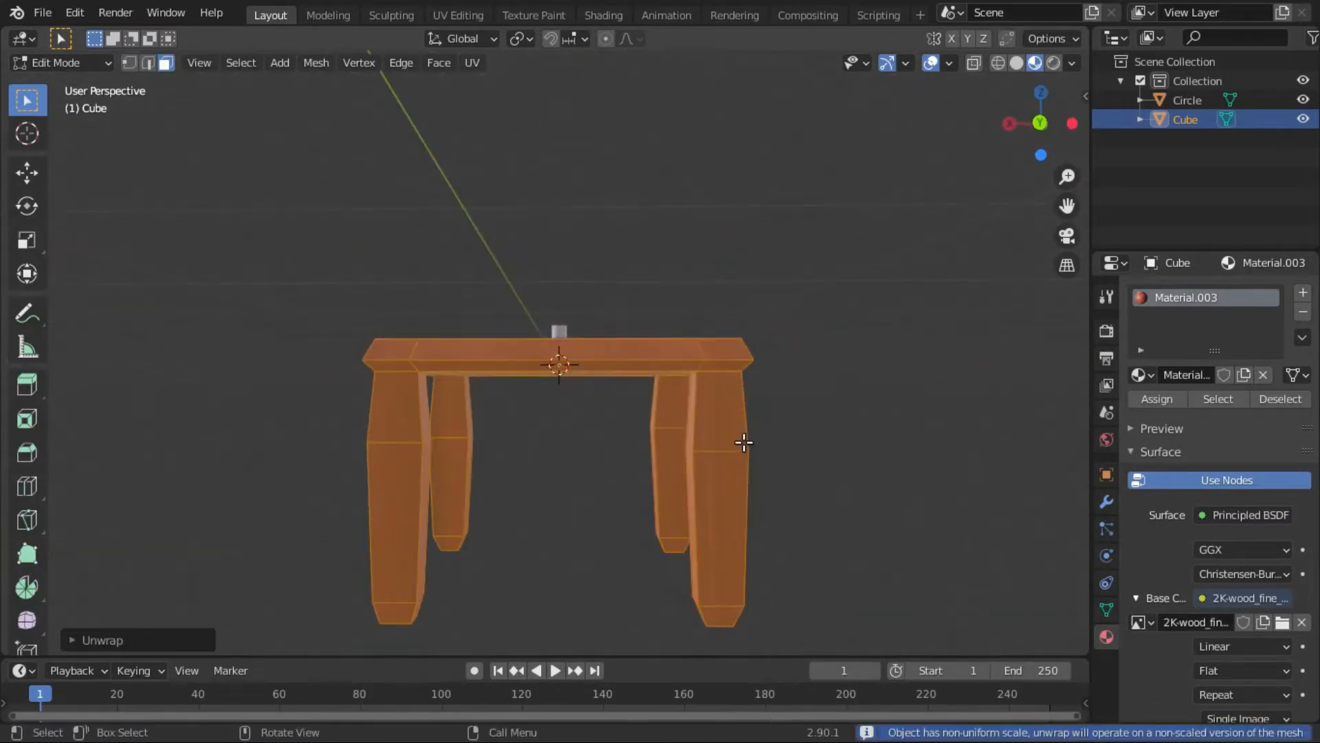
# Remap the whole table mesh with Smart UV Project using the default settings and return to Object Mode
pyautogui.scroll(3, 744, 443)
pyautogui.press('u')
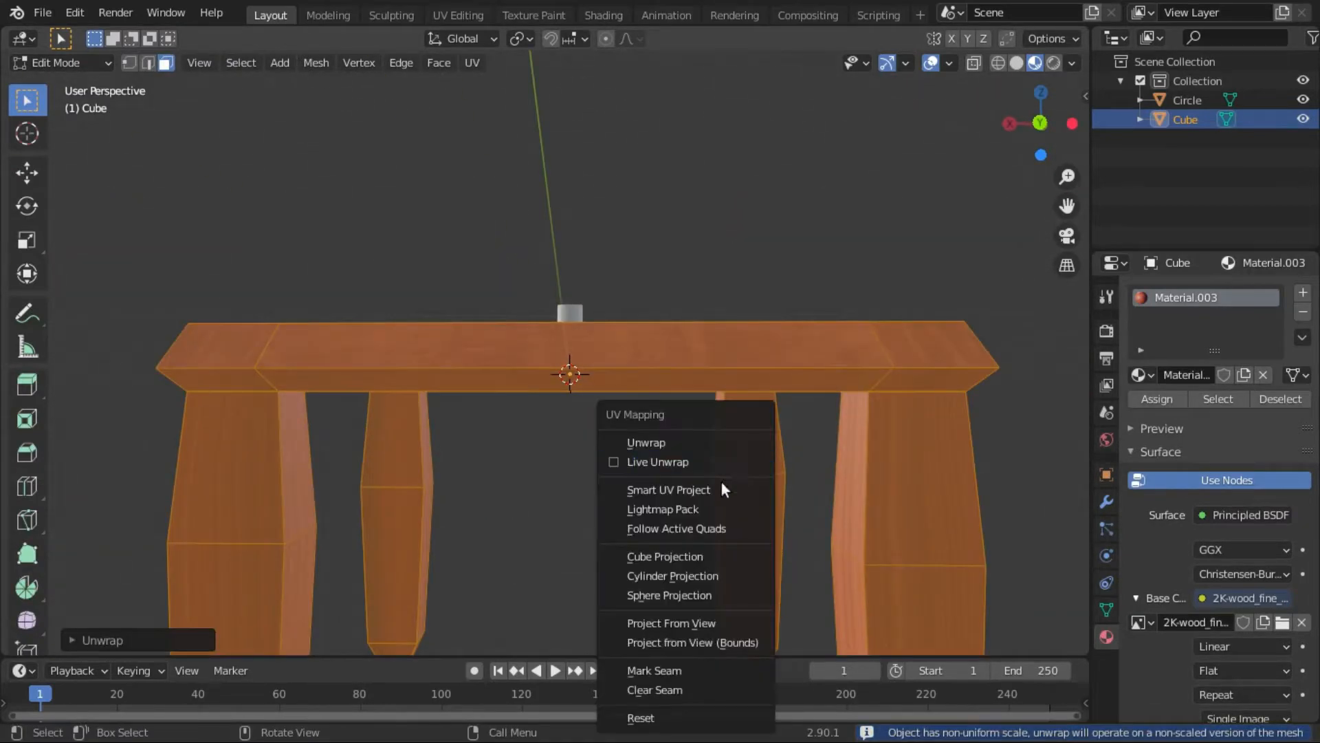
pyautogui.click(714, 489)
pyautogui.click(748, 652)
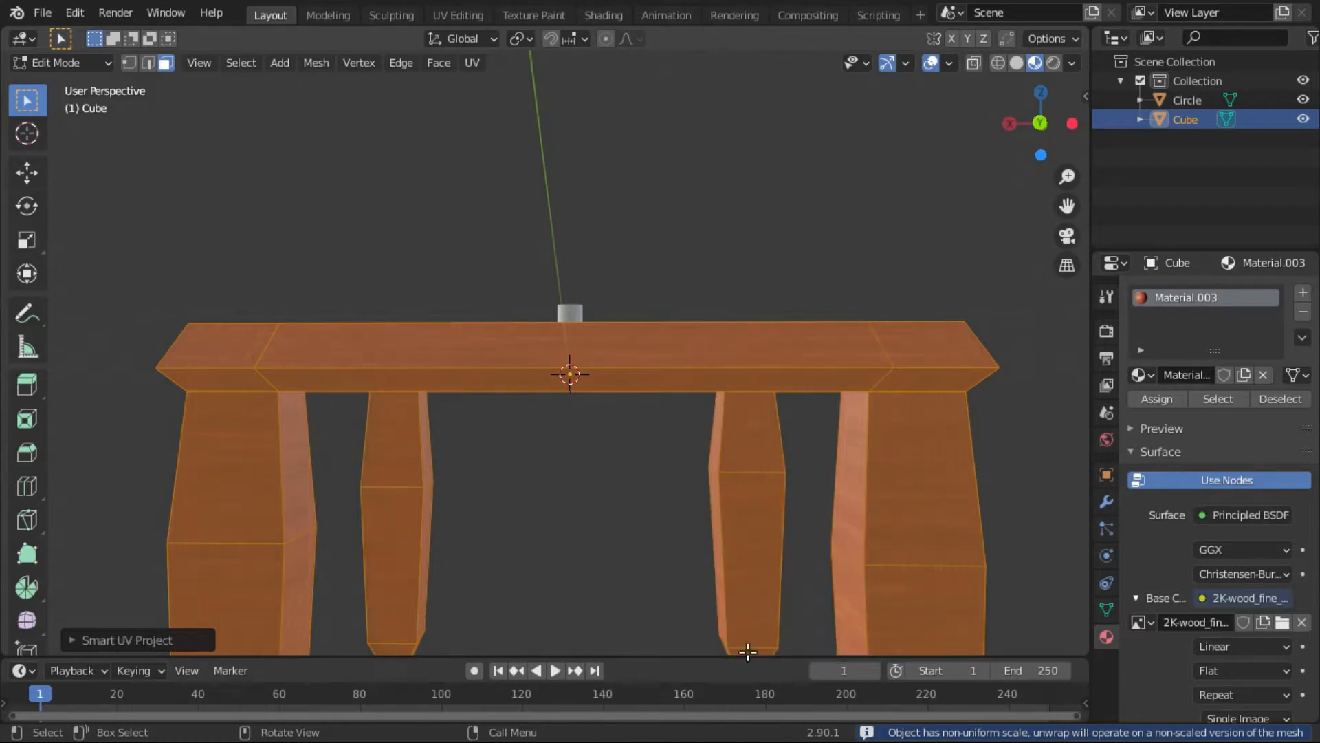
pyautogui.scroll(-3, 645, 478)
pyautogui.scroll(1, 645, 486)
pyautogui.press('Tab')
# Select the cylinder on the tabletop and scale it up uniformly by about 1.077
pyautogui.moveTo(646, 486); pyautogui.dragTo(637, 278, button='middle')
pyautogui.scroll(4, 536, 565)
pyautogui.scroll(2, 721, 492)
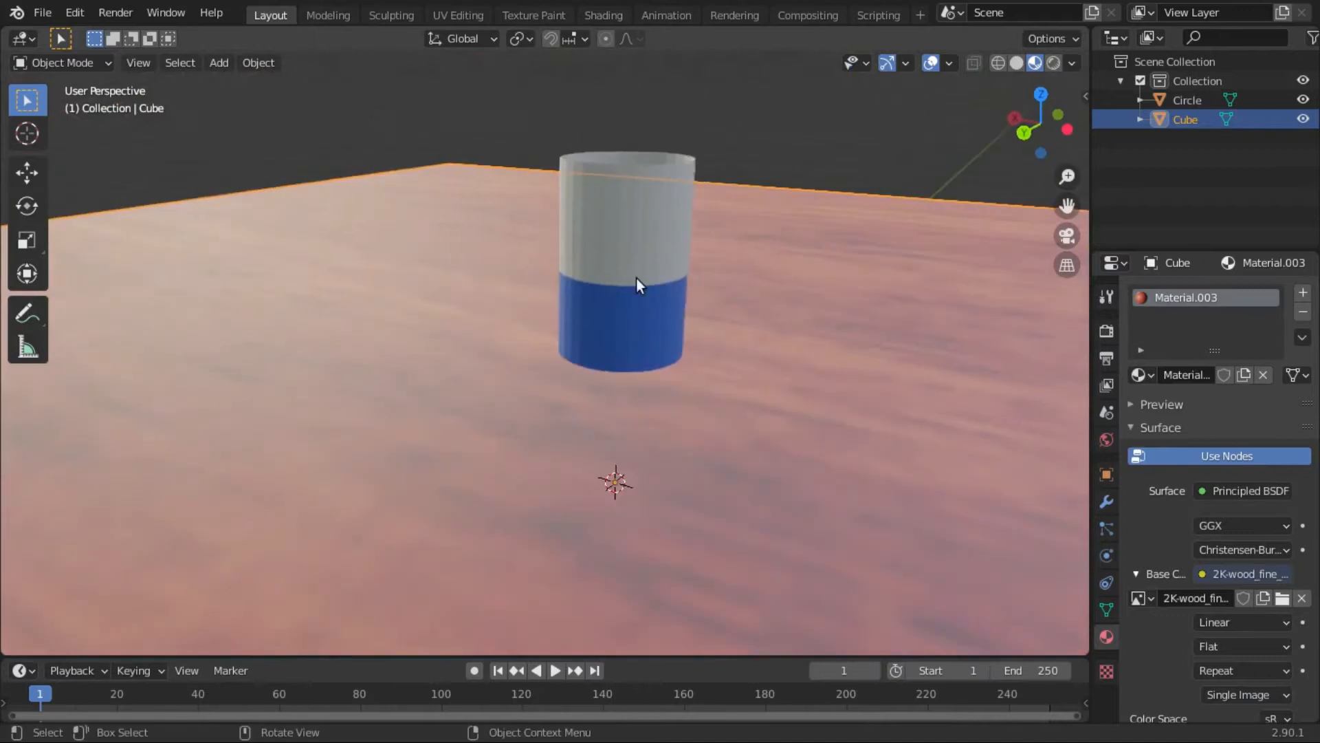
pyautogui.click(637, 278)
pyautogui.press('s')
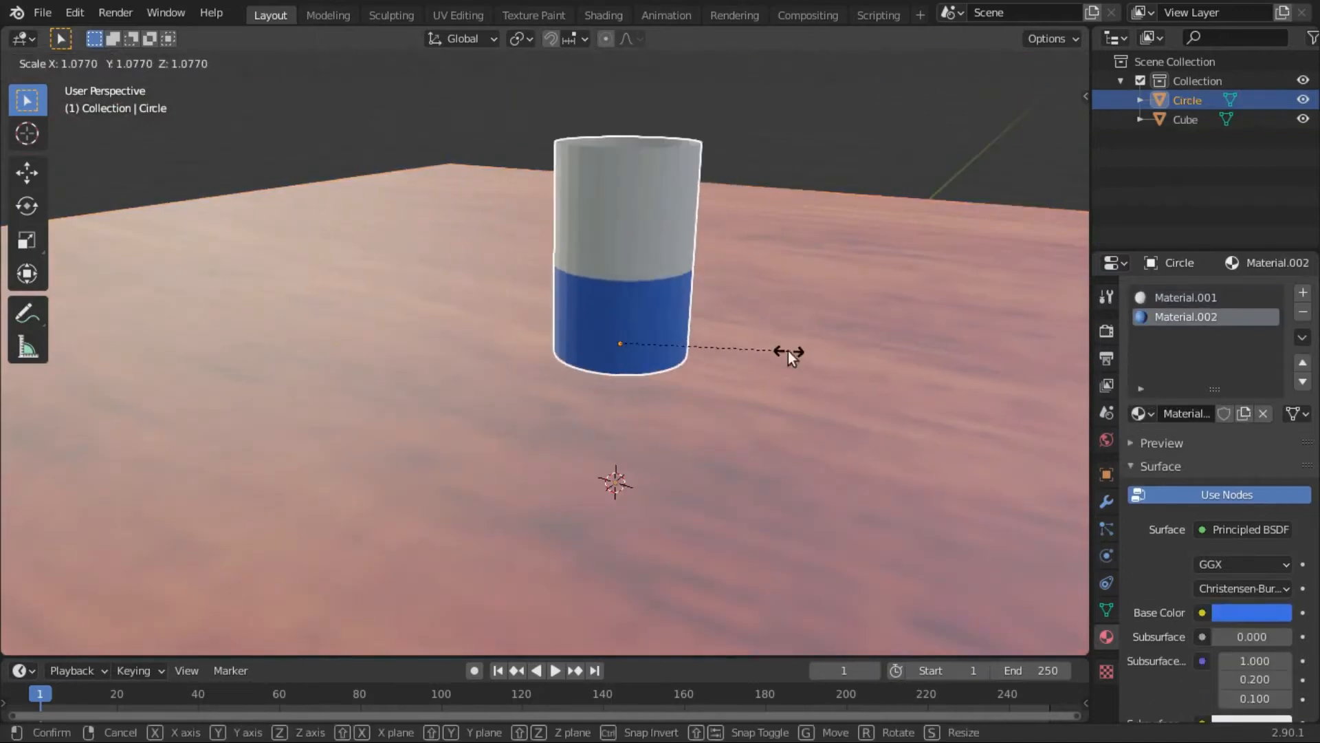
pyautogui.click(790, 354)
# Inspect the wood texture on the table's underside and legs from several angles
pyautogui.moveTo(789, 353); pyautogui.dragTo(486, 363, button='middle')
pyautogui.scroll(-8, 506, 440)
pyautogui.moveTo(509, 446); pyautogui.dragTo(68, 299, button='middle')
pyautogui.scroll(5, 749, 348)
pyautogui.scroll(3, 705, 492)
pyautogui.scroll(-4, 803, 453)
pyautogui.scroll(4, 595, 433)
pyautogui.scroll(7, 317, 337)
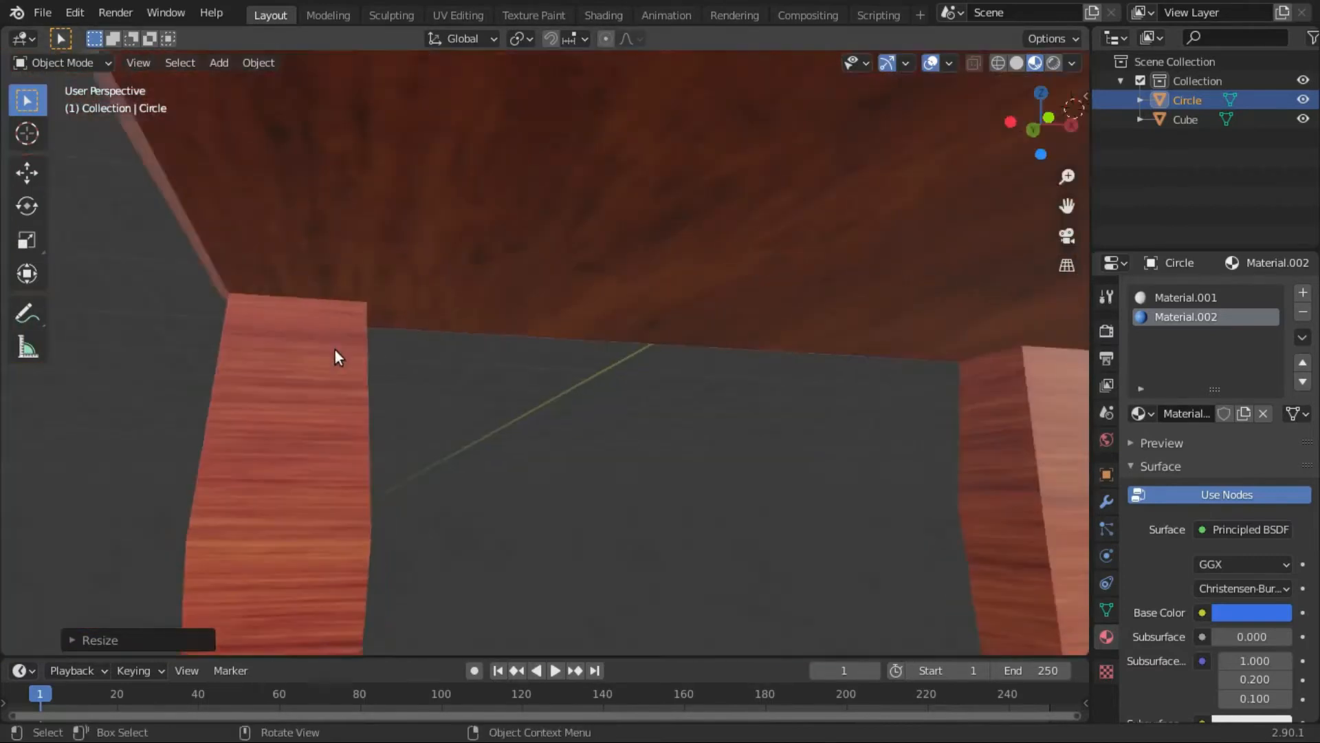
pyautogui.moveTo(336, 349); pyautogui.dragTo(471, 395, button='middle')
pyautogui.scroll(-8, 480, 396)
# Select the table and examine its wood texture across the top, bevelled rim and legs
pyautogui.press('Tab')
pyautogui.press('Tab')
pyautogui.click(694, 315)
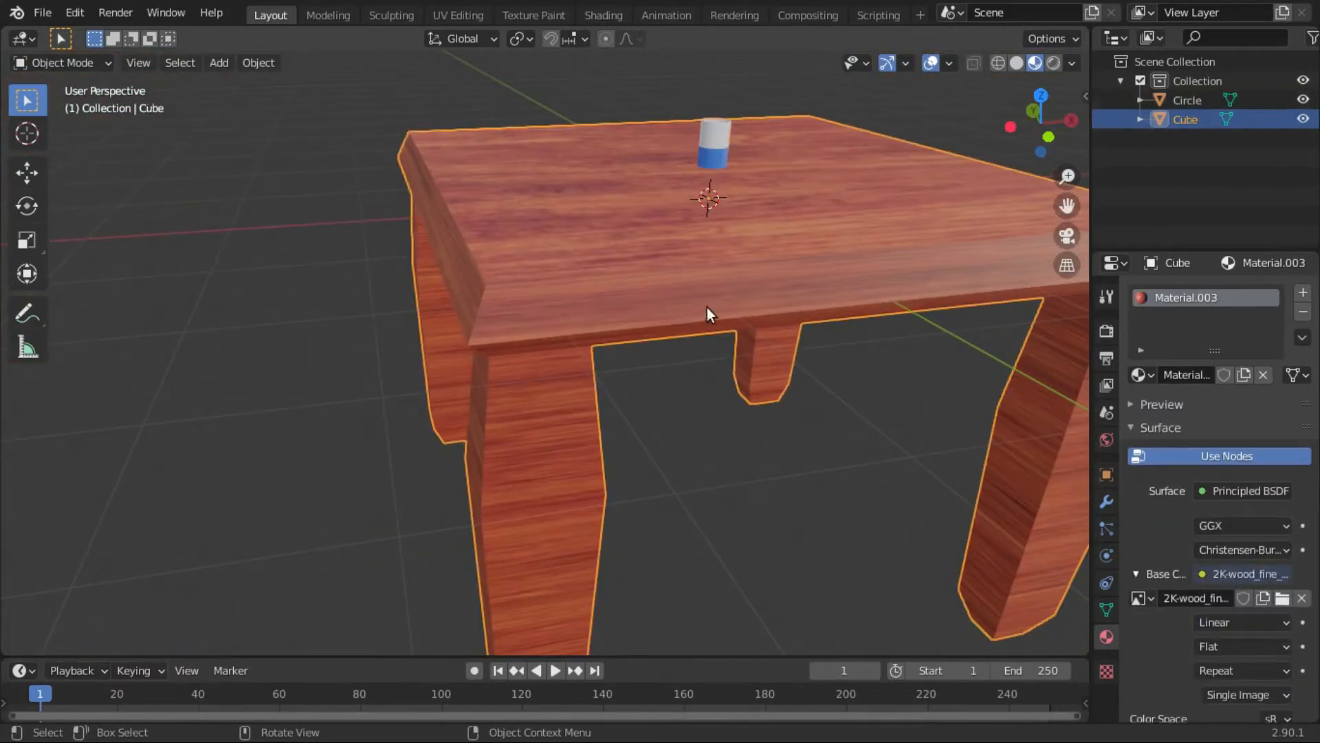
pyautogui.scroll(2, 892, 287)
pyautogui.scroll(-3, 893, 287)
pyautogui.moveTo(913, 280); pyautogui.dragTo(940, 353, button='middle')
pyautogui.scroll(-1, 800, 179)
pyautogui.scroll(2, 791, 513)
pyautogui.scroll(2, 754, 428)
pyautogui.scroll(-4, 769, 420)
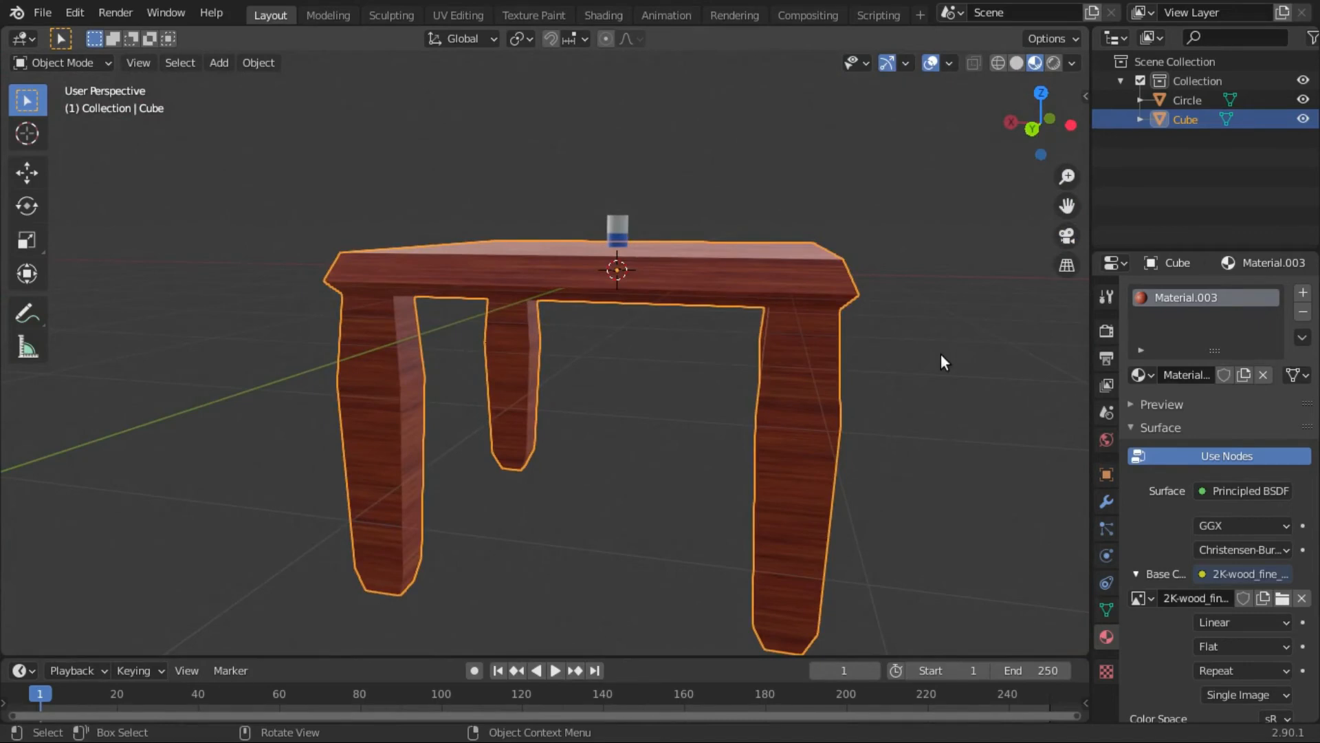
pyautogui.press('alt')
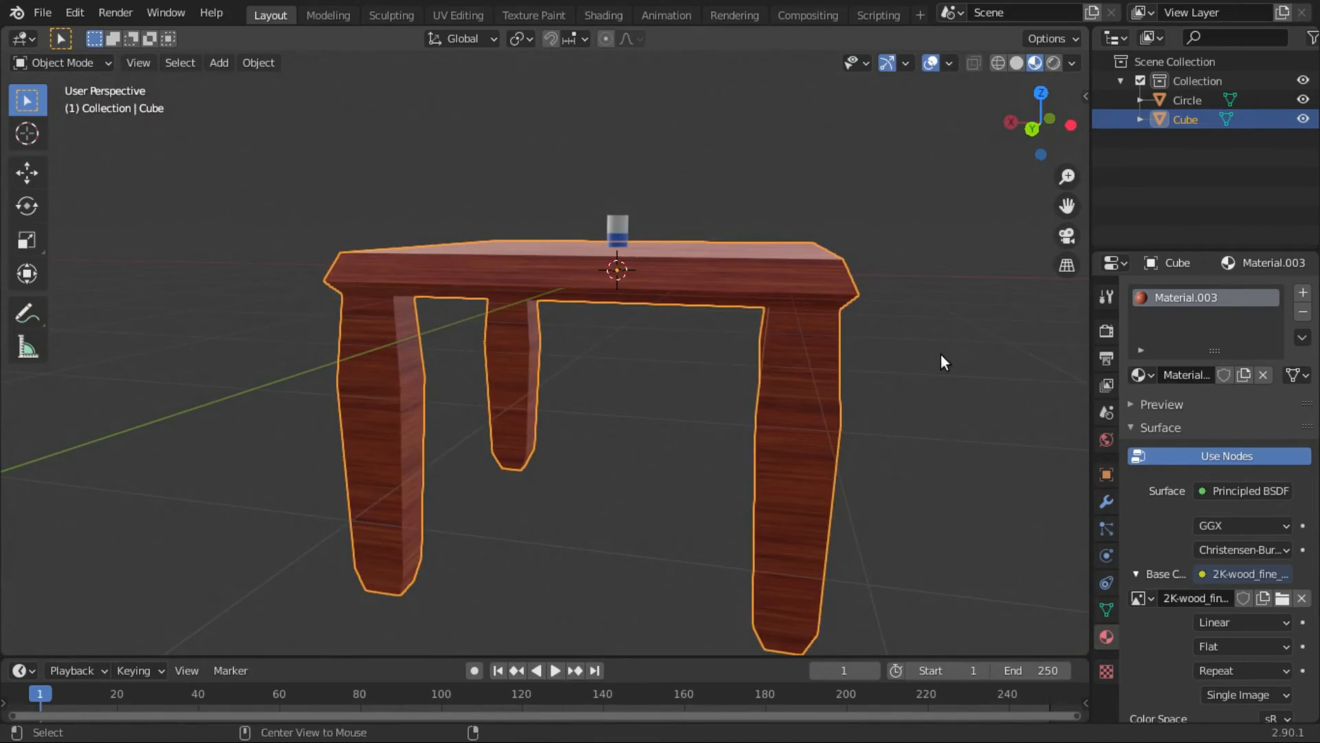